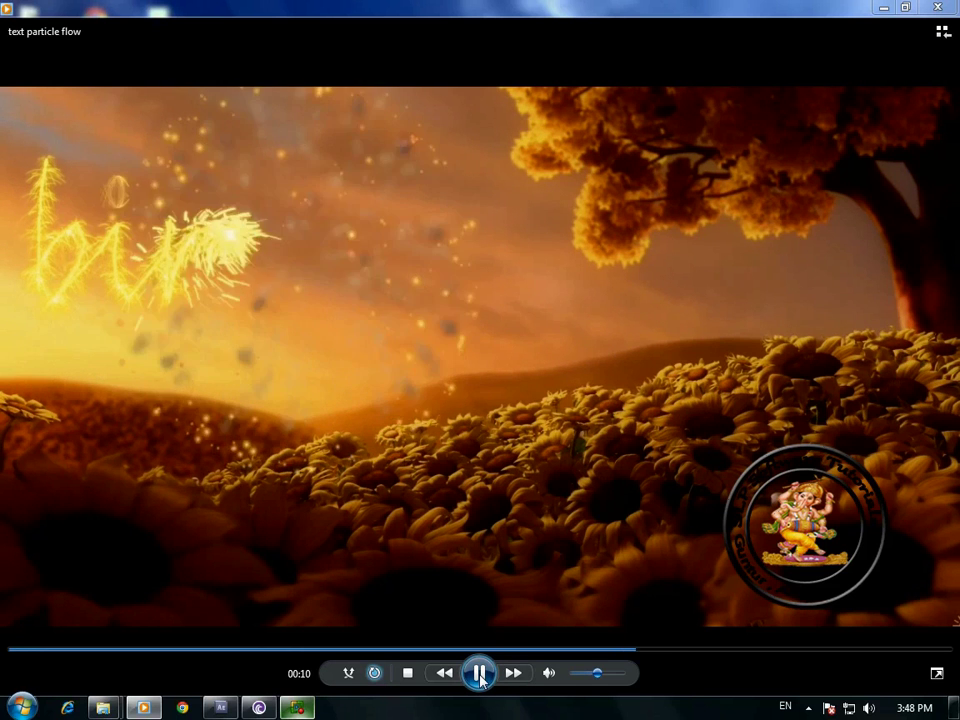
- Pause the text particle flow video and switch to After Effects
{"action": "left_click", "coordinate": [480, 675]}
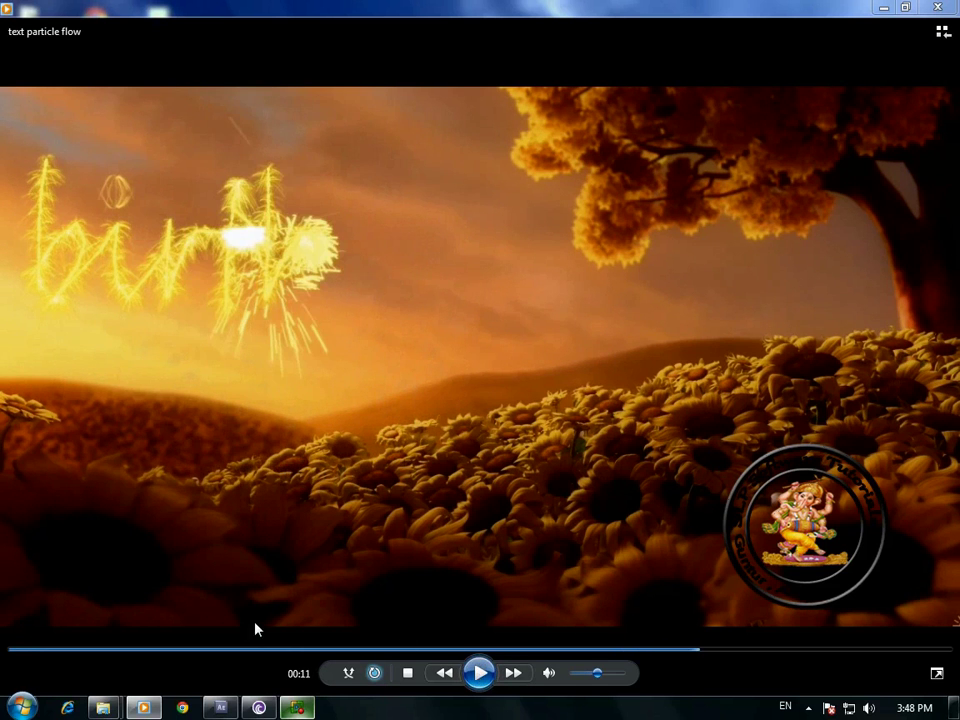
{"action": "left_click", "coordinate": [233, 700]}
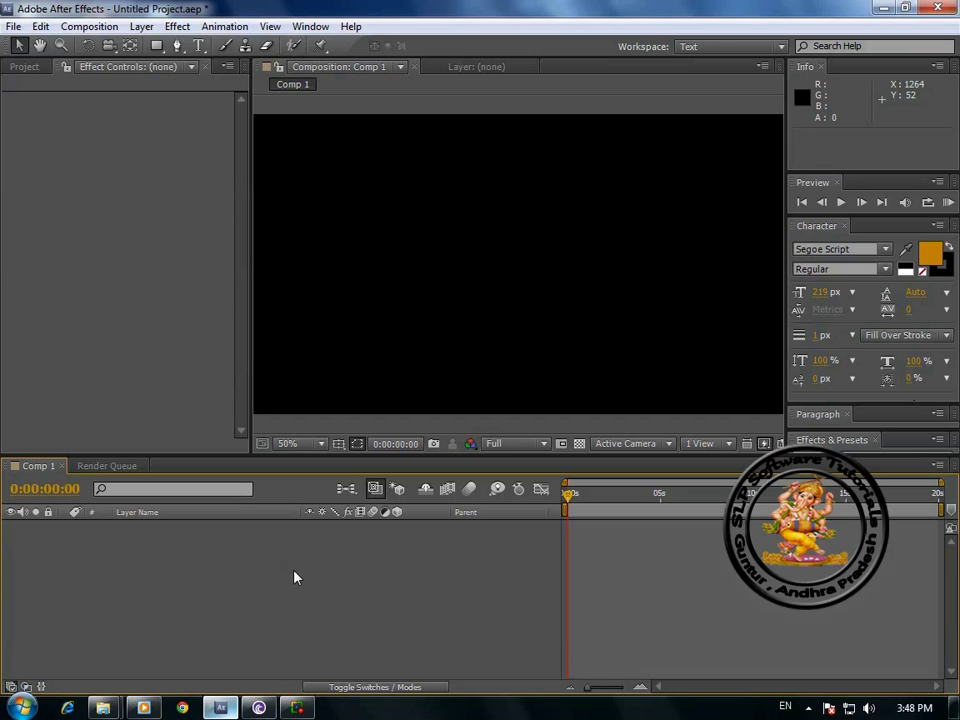
{"action": "left_click", "coordinate": [70, 27]}
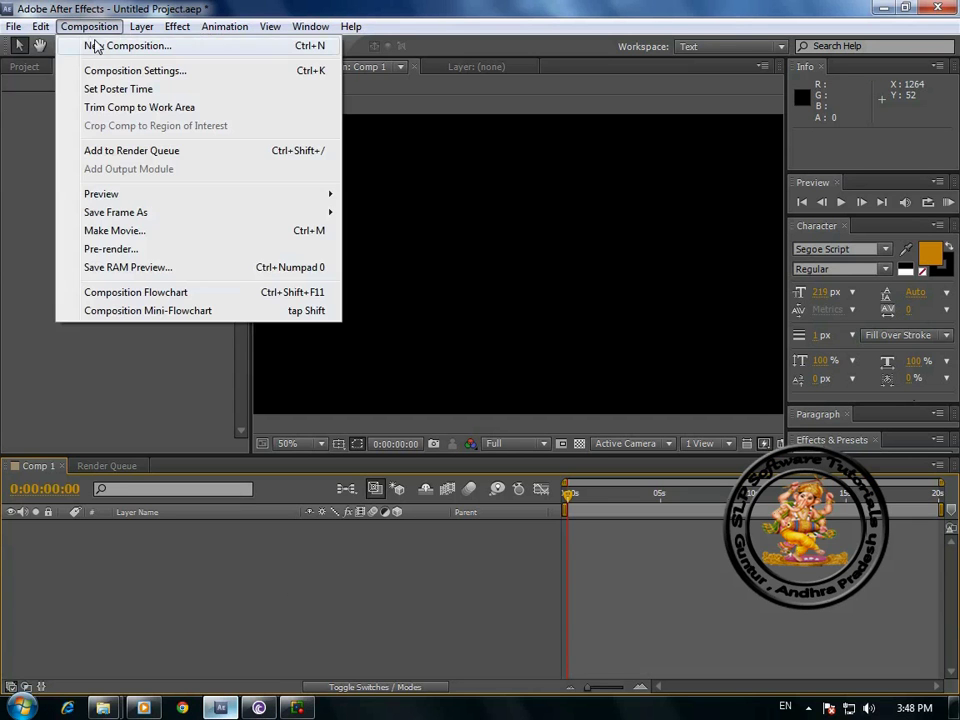
{"action": "left_click", "coordinate": [86, 312]}
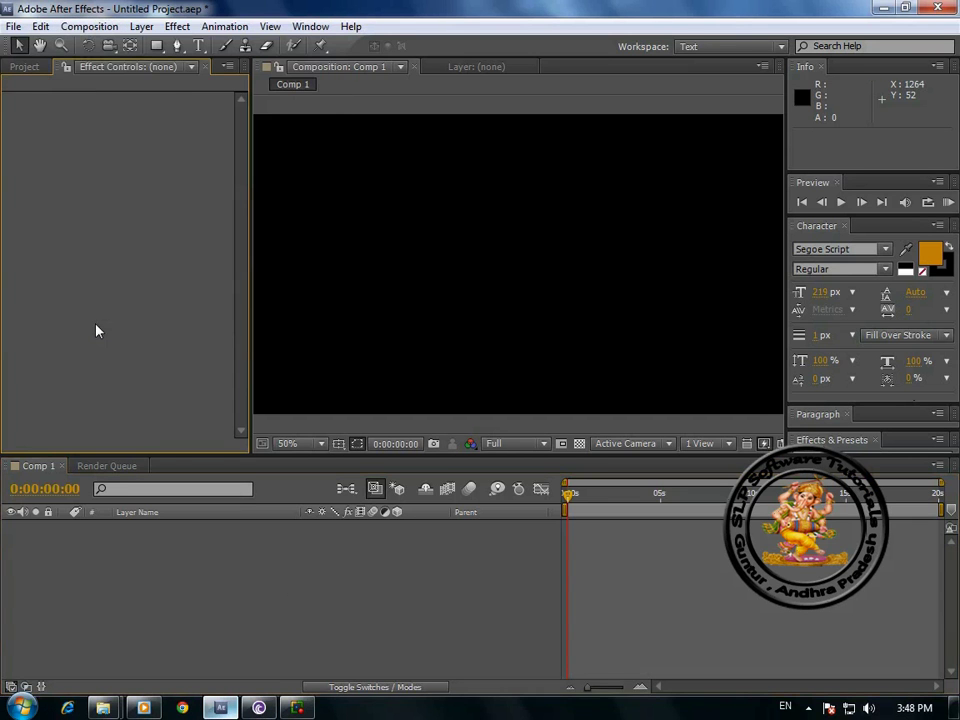
- Add a new white solid layer to Comp 1
{"action": "left_click", "coordinate": [141, 27]}
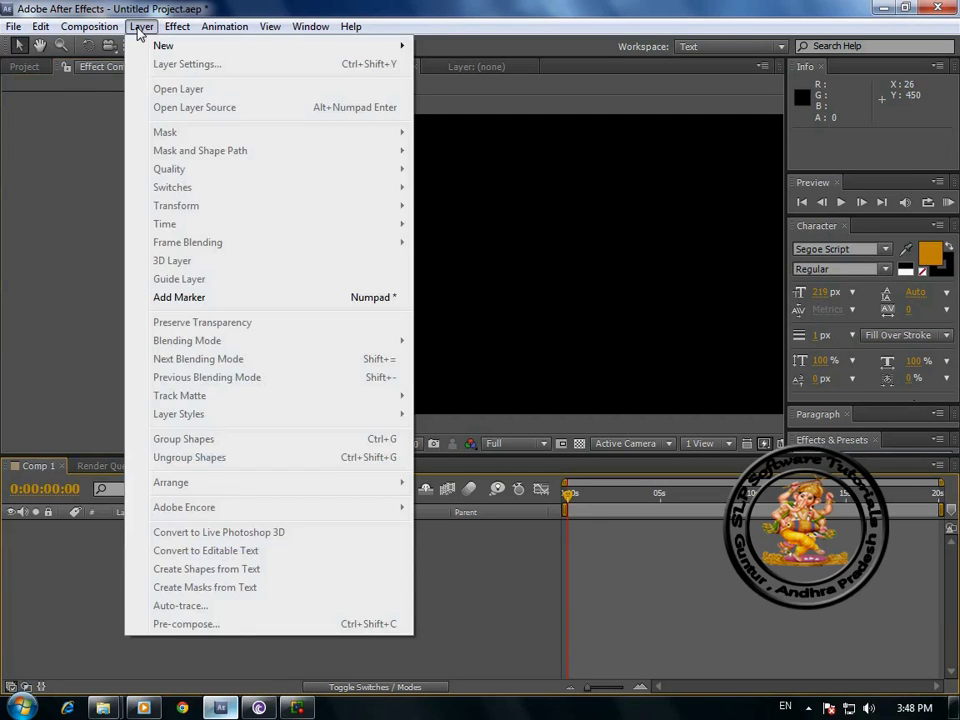
{"action": "mouse_move", "coordinate": [164, 48]}
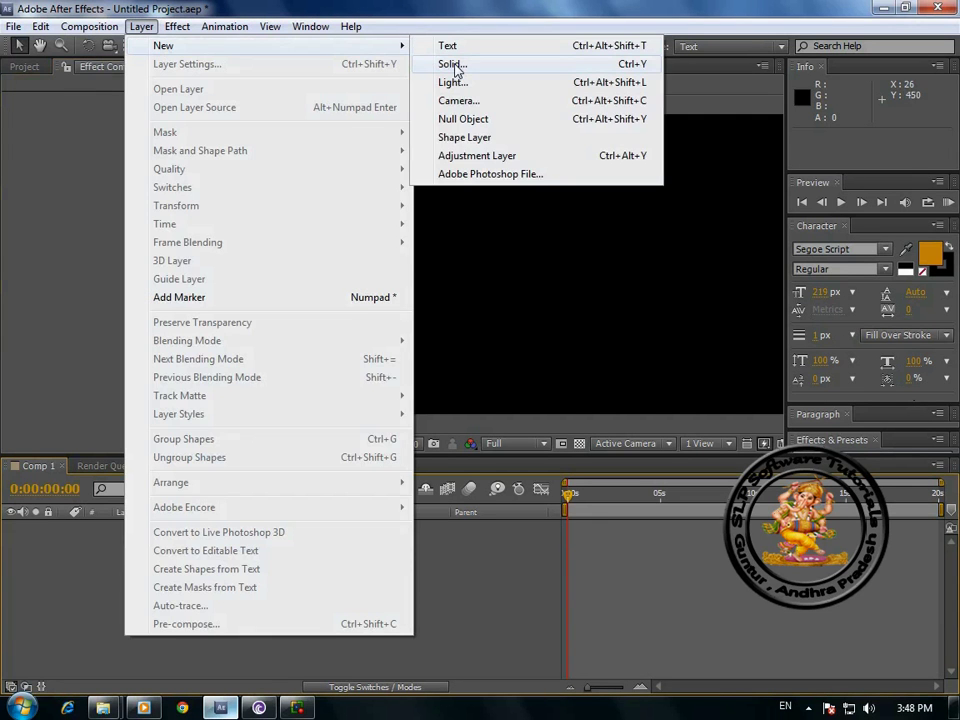
{"action": "left_click", "coordinate": [452, 64]}
{"action": "left_click", "coordinate": [525, 502]}
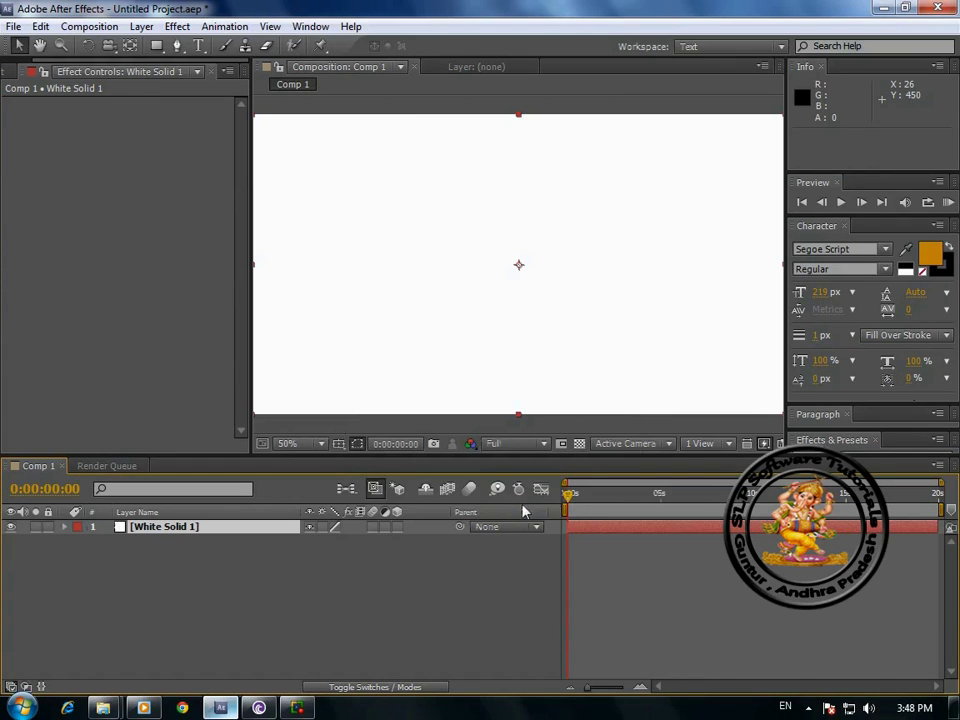
- Add a new two-node camera layer with the 35mm preset
{"action": "left_click", "coordinate": [141, 27]}
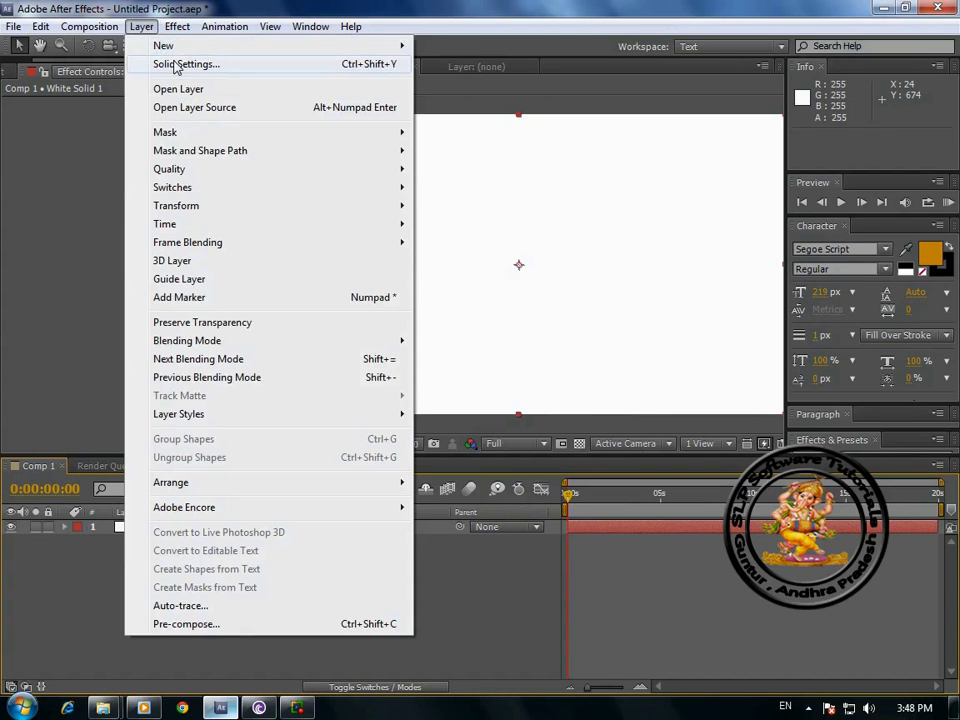
{"action": "mouse_move", "coordinate": [230, 46]}
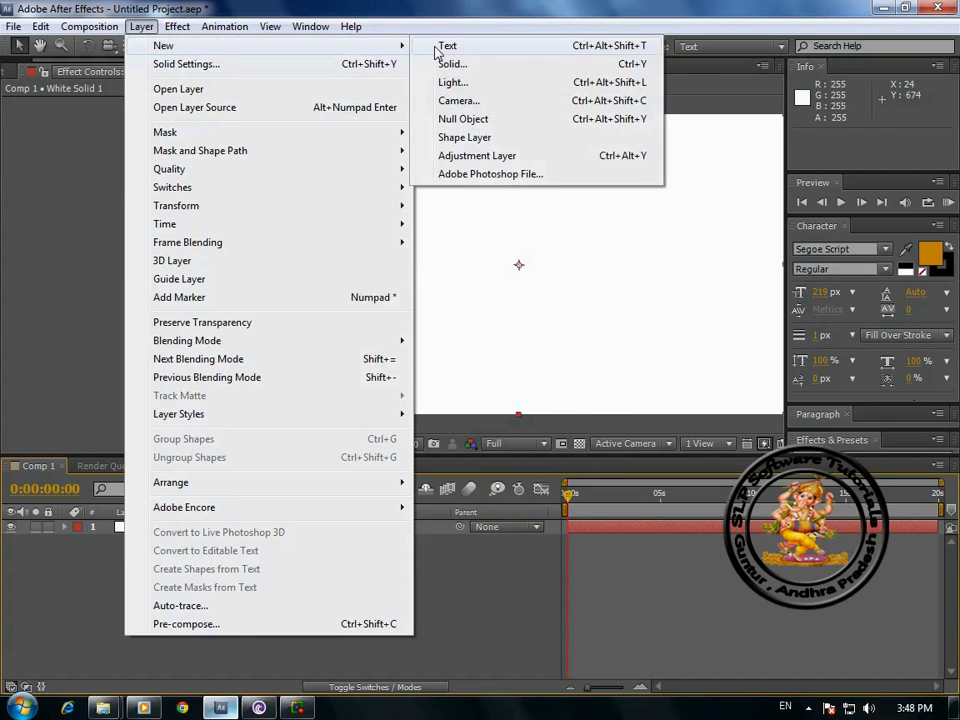
{"action": "left_click", "coordinate": [462, 104]}
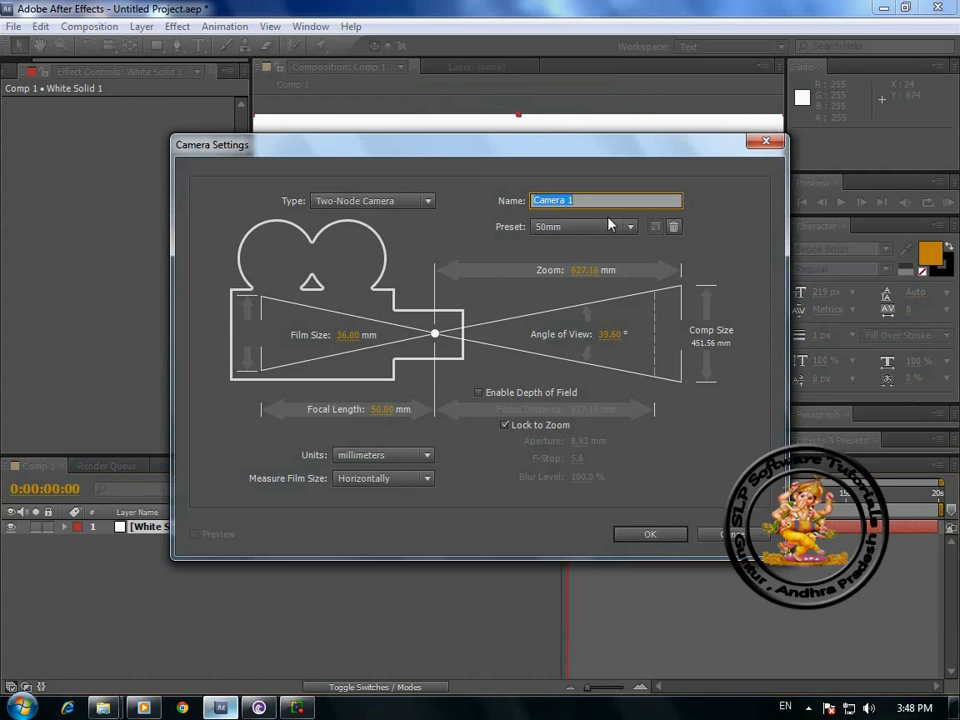
{"action": "left_click", "coordinate": [630, 226]}
{"action": "left_click", "coordinate": [573, 348]}
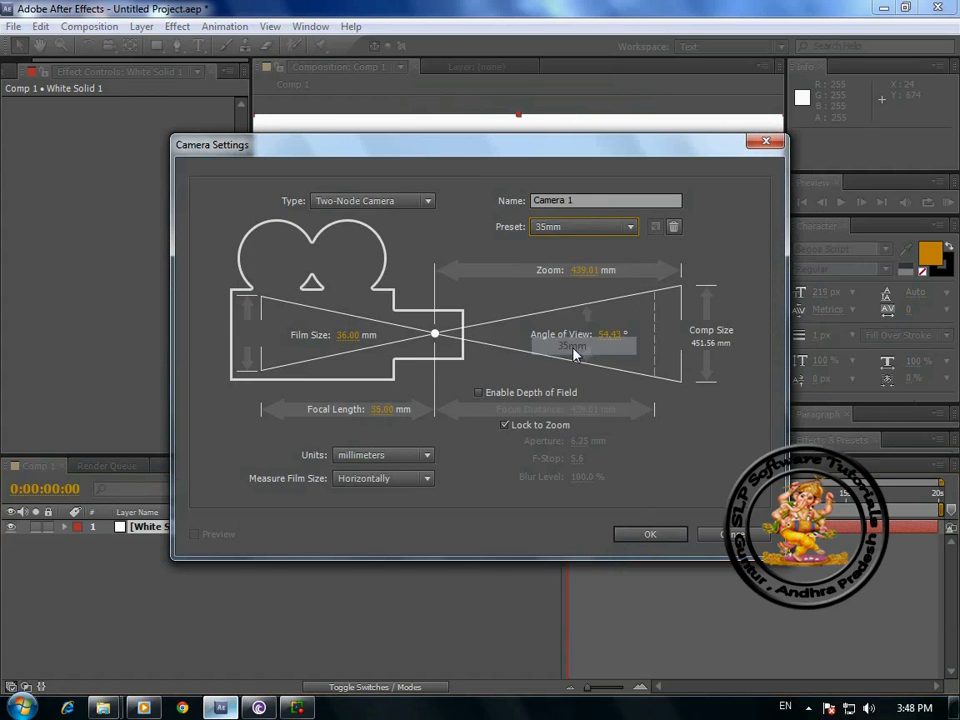
{"action": "key", "text": "Return"}
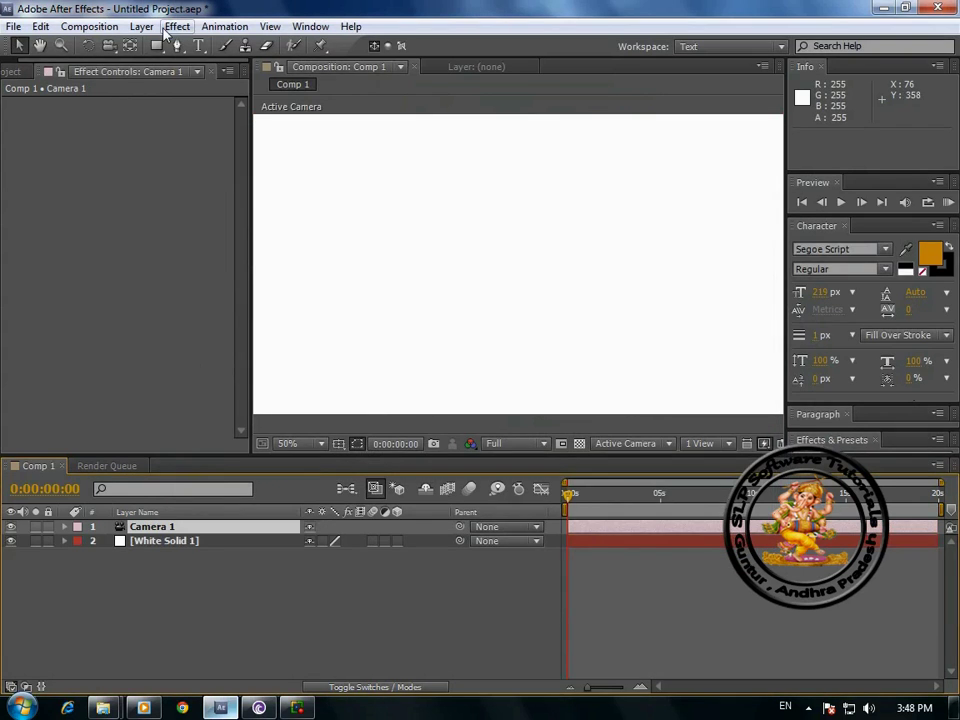
- Add a new Point light layer named Emitter
{"action": "left_click", "coordinate": [140, 27]}
{"action": "mouse_move", "coordinate": [163, 46]}
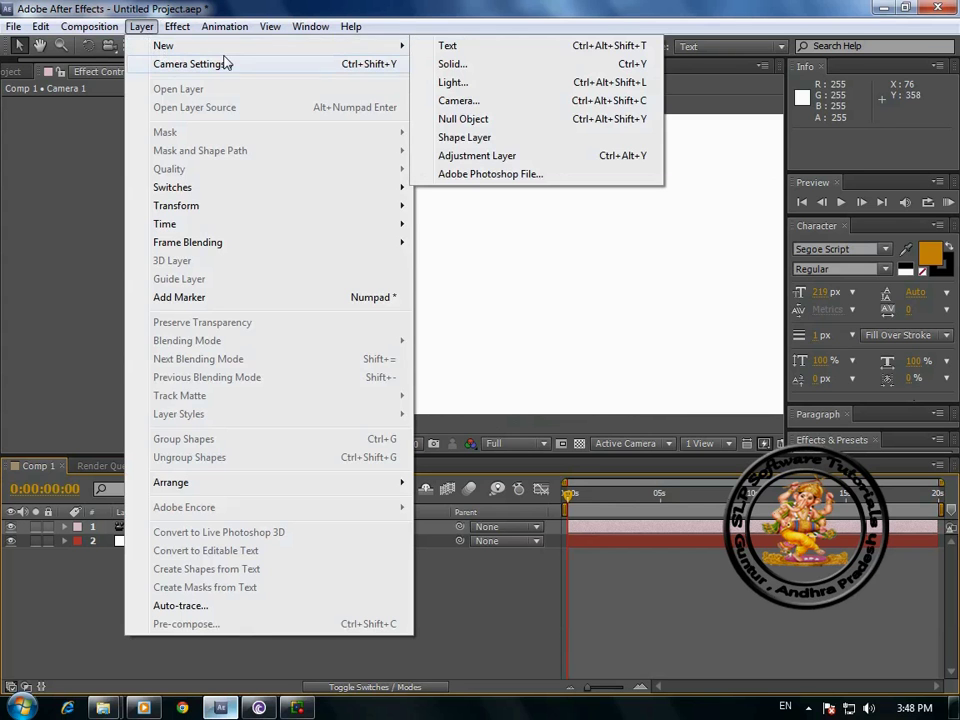
{"action": "left_click", "coordinate": [461, 84]}
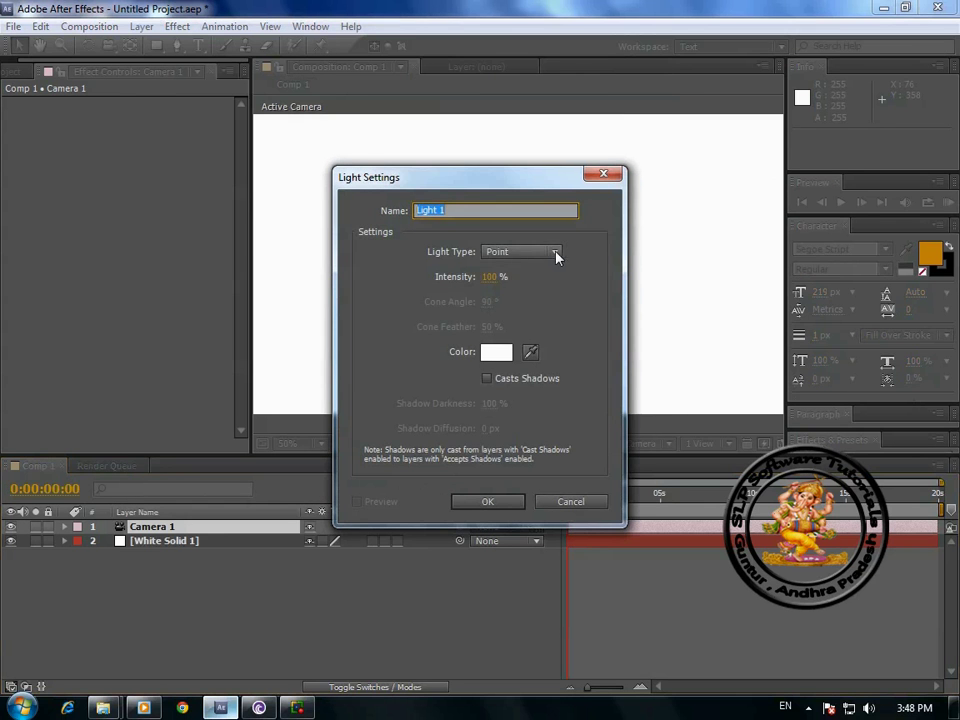
{"action": "left_click", "coordinate": [556, 258]}
{"action": "left_click", "coordinate": [531, 309]}
{"action": "left_click", "coordinate": [455, 210]}
{"action": "left_click_drag", "start_coordinate": [455, 210], "coordinate": [372, 207]}
{"action": "type", "text": "Emitter"}
{"action": "left_click", "coordinate": [487, 502]}
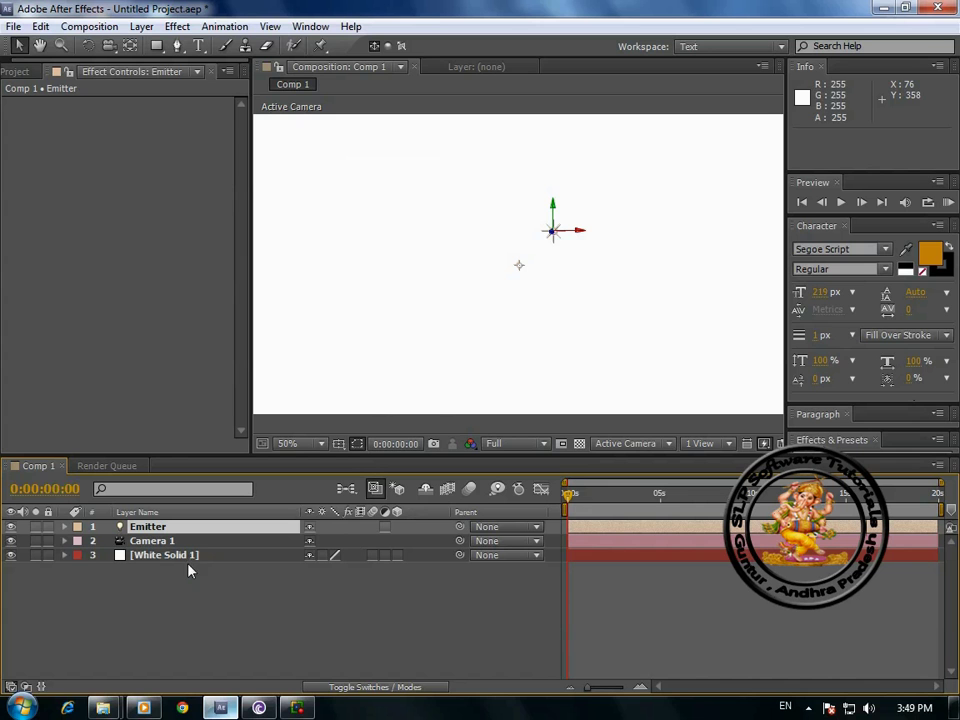
- Create a text layer reading "slp" and move it near the middle of the composition, at about 352, 412
{"action": "left_click", "coordinate": [199, 46]}
{"action": "left_click", "coordinate": [320, 244]}
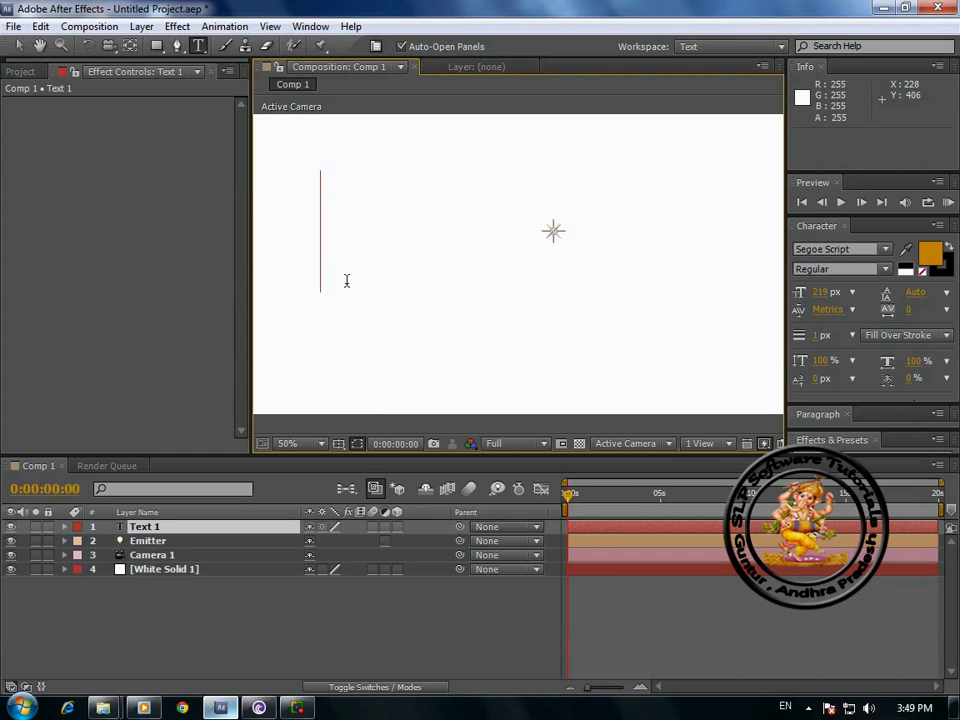
{"action": "type", "text": "slp"}
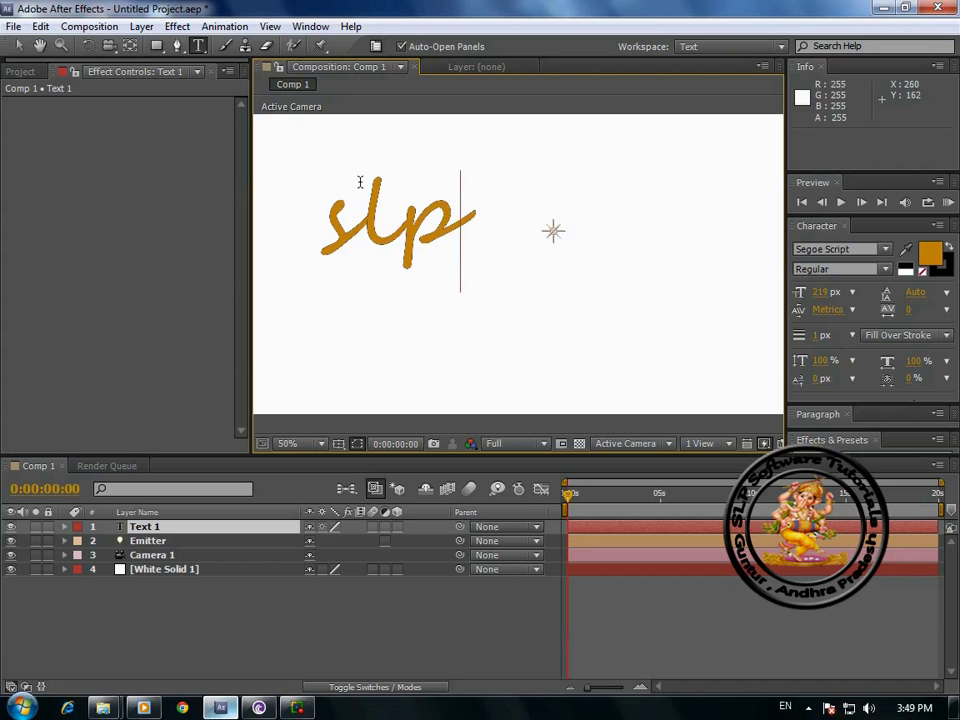
{"action": "left_click", "coordinate": [22, 50]}
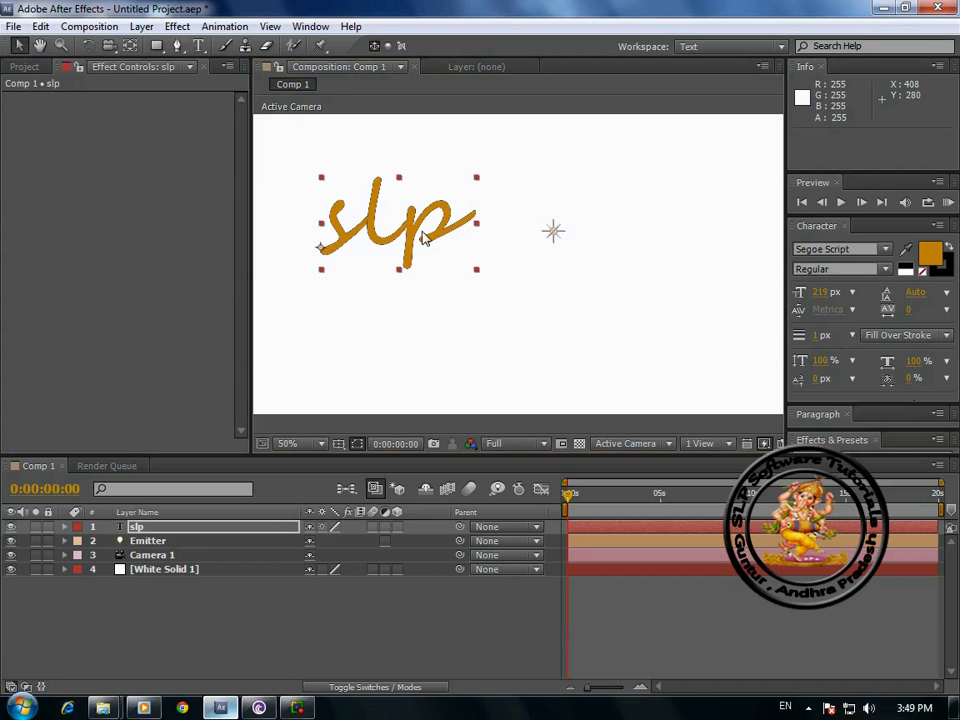
{"action": "left_click_drag", "start_coordinate": [420, 240], "coordinate": [514, 287]}
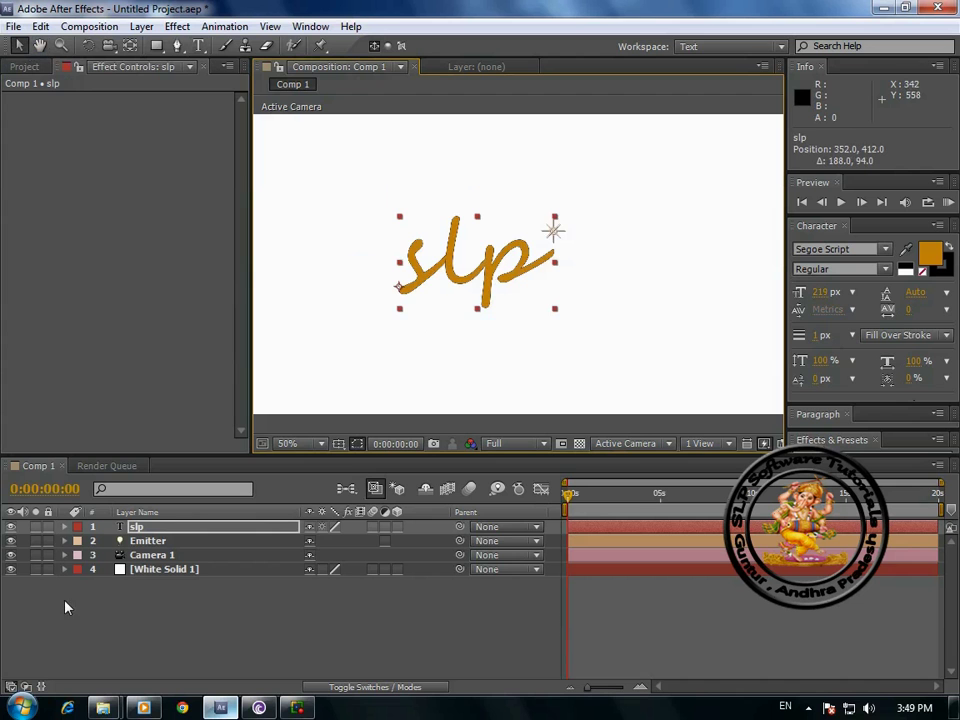
- Hide the white solid, then enlarge the slp text to about 255% by 229% and reposition it to fill the frame
{"action": "left_click", "coordinate": [11, 569]}
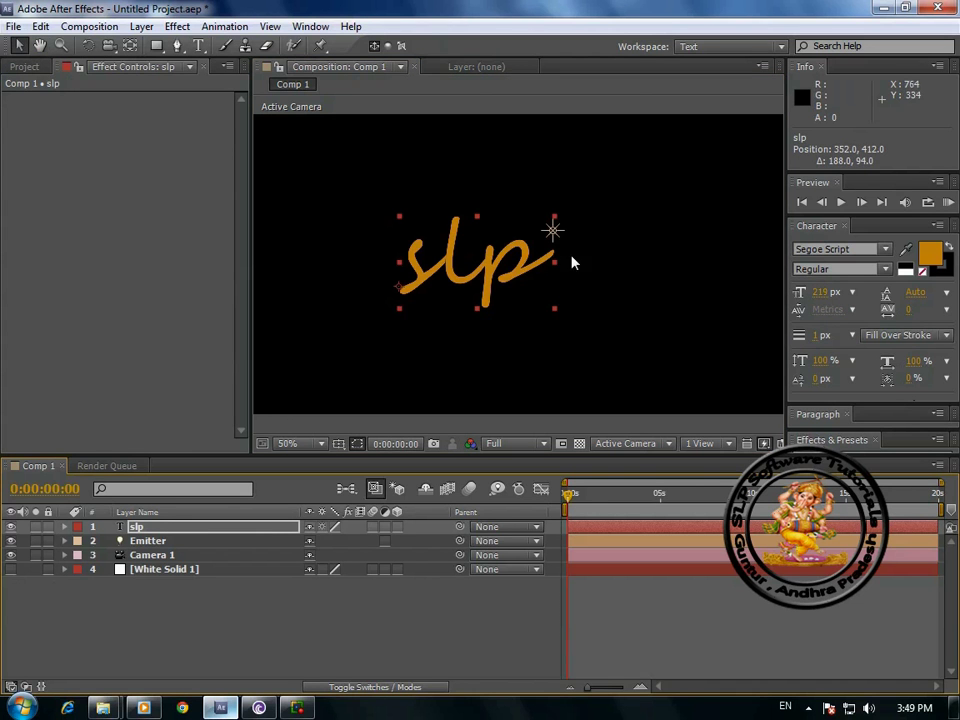
{"action": "left_click_drag", "start_coordinate": [556, 222], "coordinate": [683, 170]}
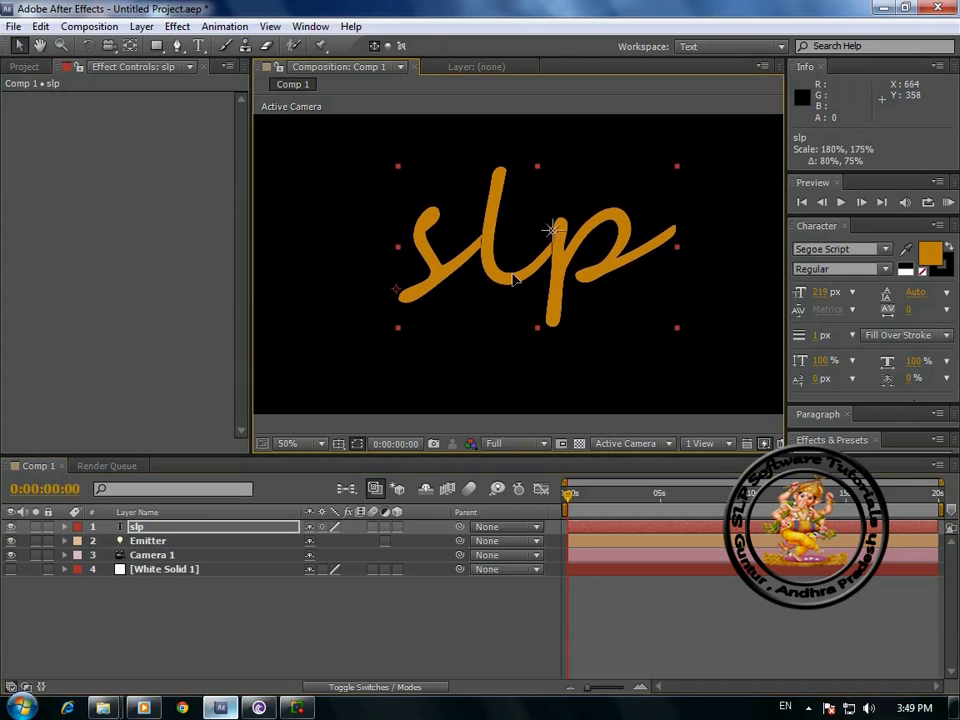
{"action": "left_click_drag", "start_coordinate": [522, 274], "coordinate": [477, 292]}
{"action": "left_click_drag", "start_coordinate": [637, 186], "coordinate": [724, 155]}
{"action": "left_click_drag", "start_coordinate": [570, 284], "coordinate": [538, 290]}
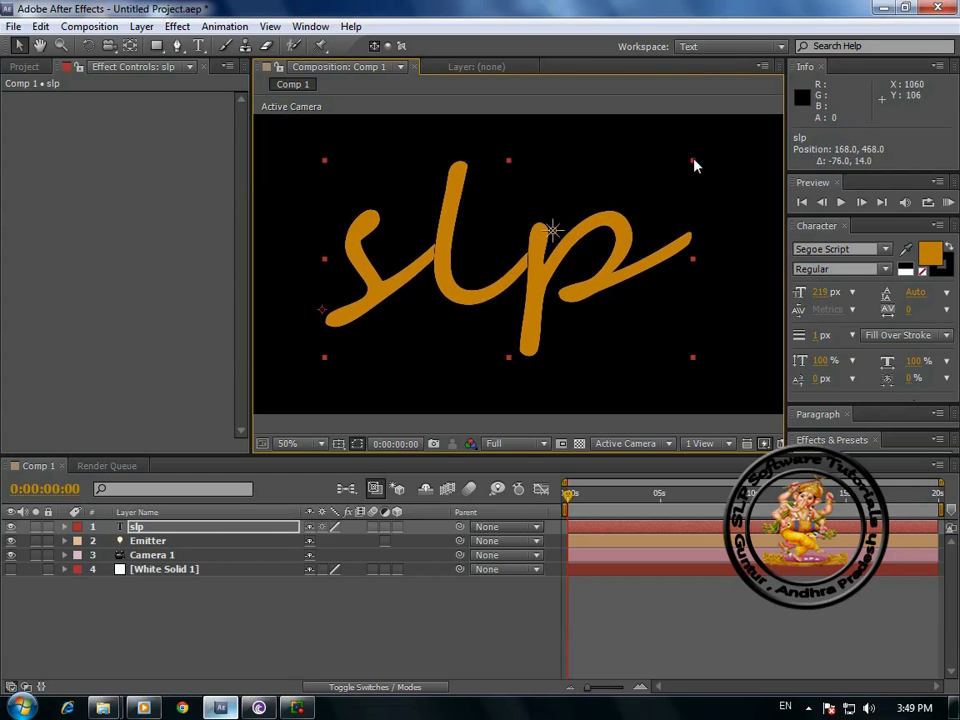
{"action": "left_click_drag", "start_coordinate": [697, 165], "coordinate": [722, 152]}
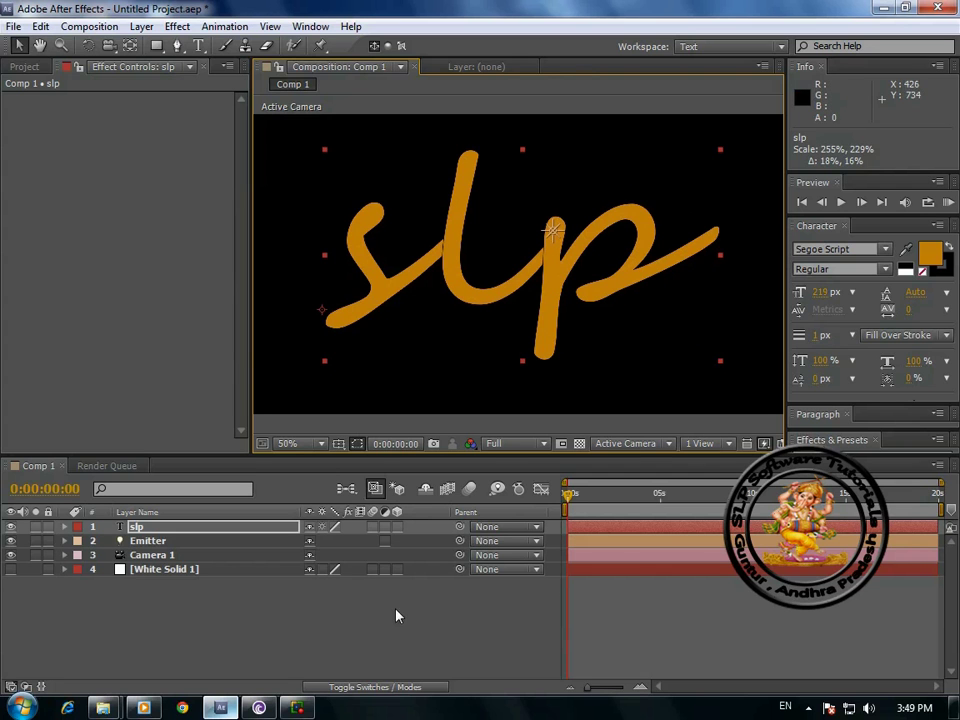
{"action": "left_click", "coordinate": [423, 615]}
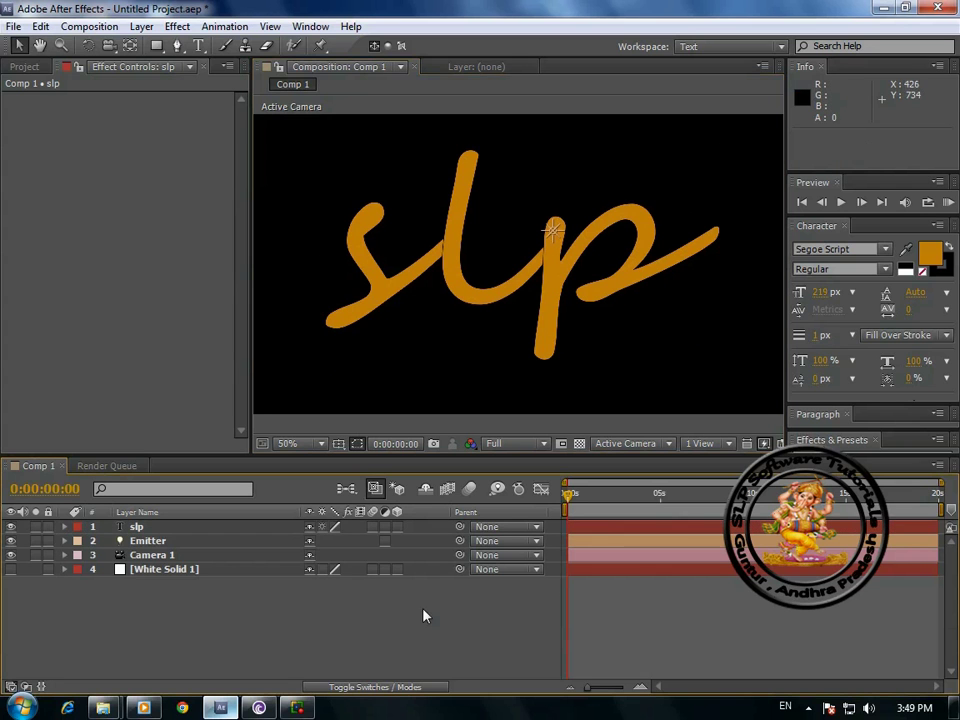
- Move the Emitter light to about 391, 279 and shift the slp text to about 142, 474, so the light meets the s's upper tip
{"action": "left_click", "coordinate": [147, 543]}
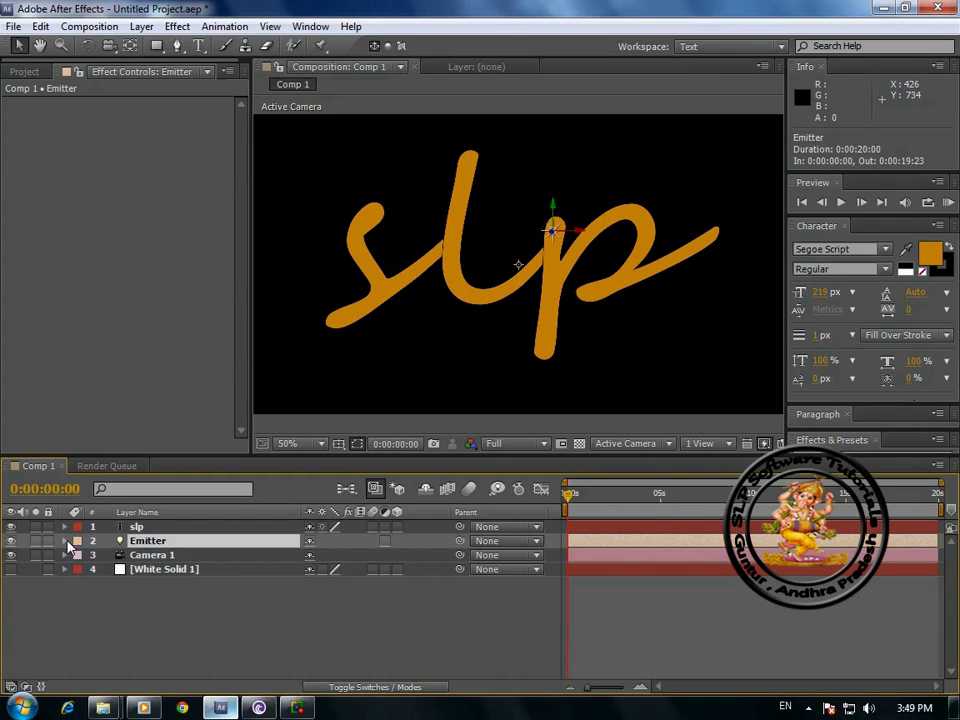
{"action": "left_click", "coordinate": [65, 541]}
{"action": "left_click", "coordinate": [79, 556]}
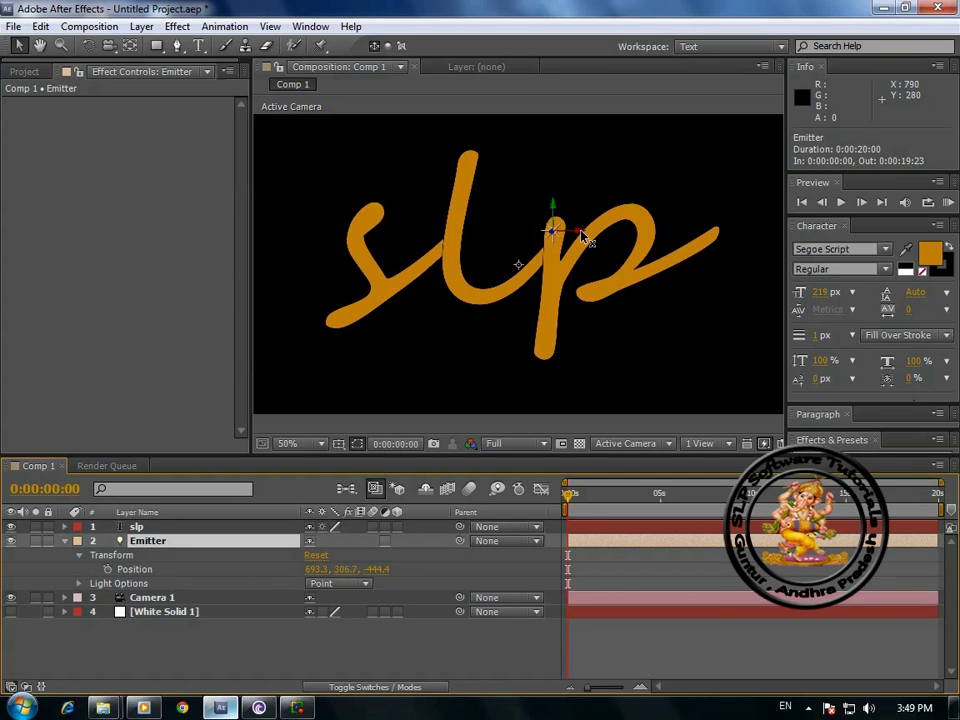
{"action": "left_click_drag", "start_coordinate": [580, 233], "coordinate": [388, 209]}
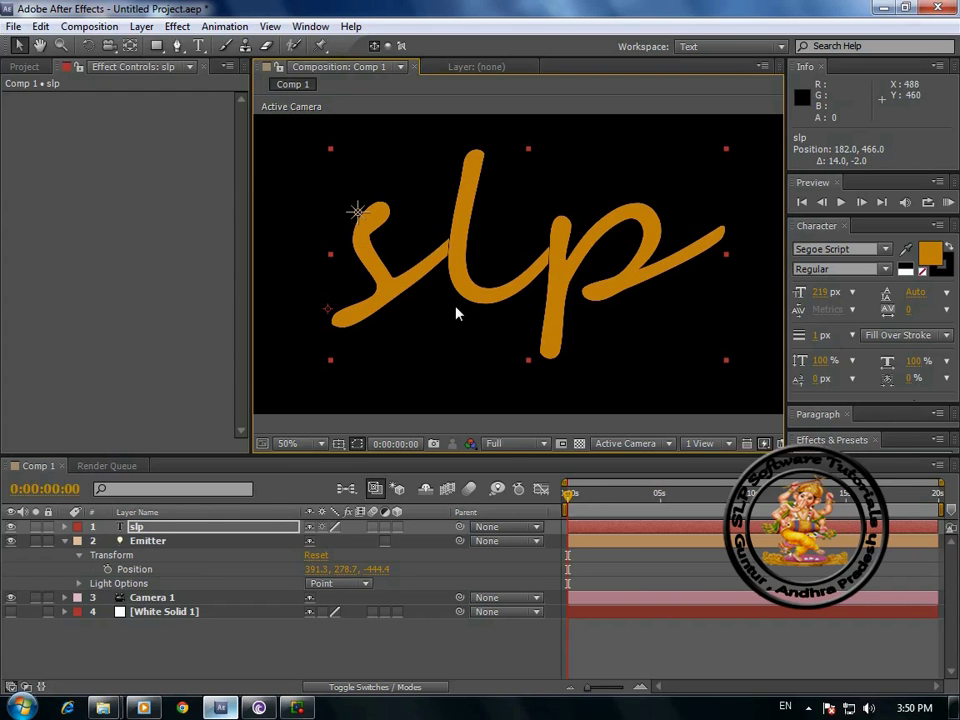
{"action": "left_click_drag", "start_coordinate": [455, 313], "coordinate": [430, 336]}
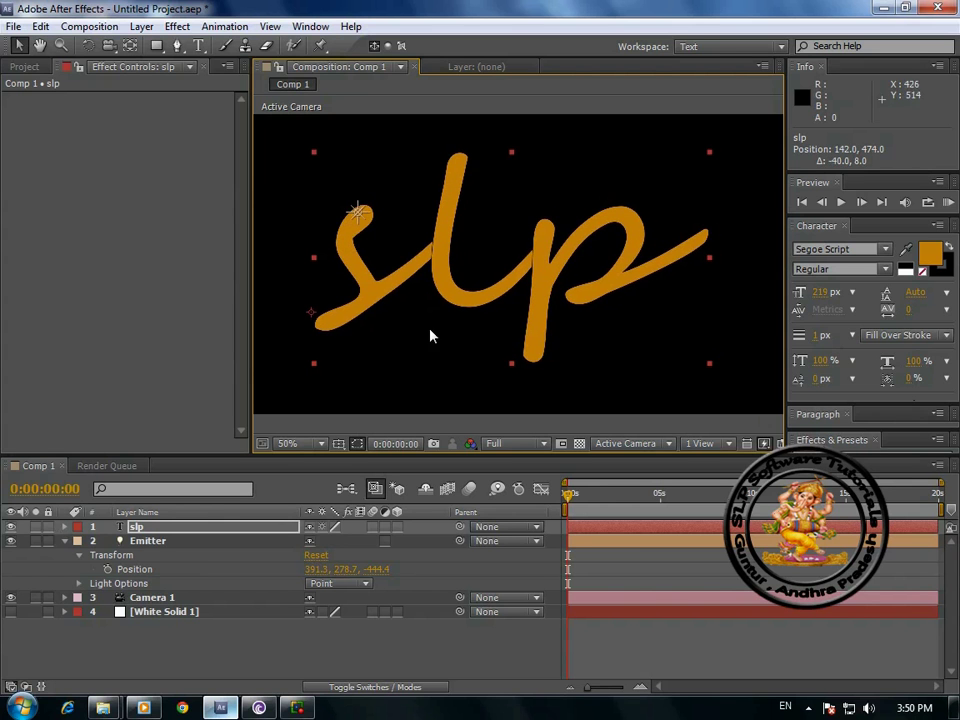
- Lock all layers except Emitter and nudge the light horizontally onto the s's upper tip, at about X 403
{"action": "left_click", "coordinate": [48, 528]}
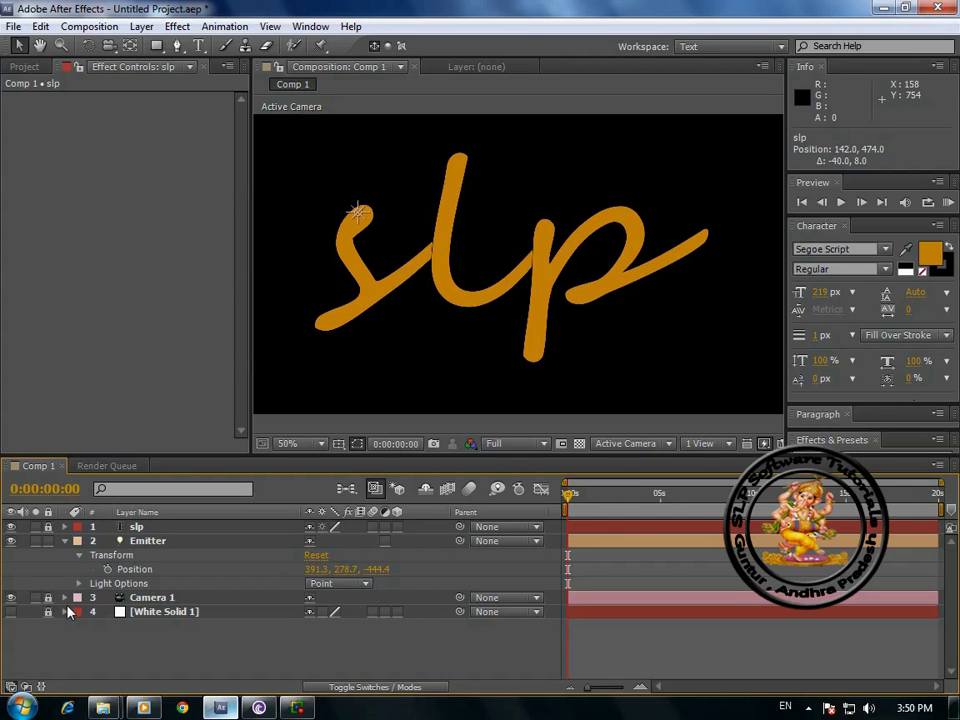
{"action": "left_click", "coordinate": [132, 542]}
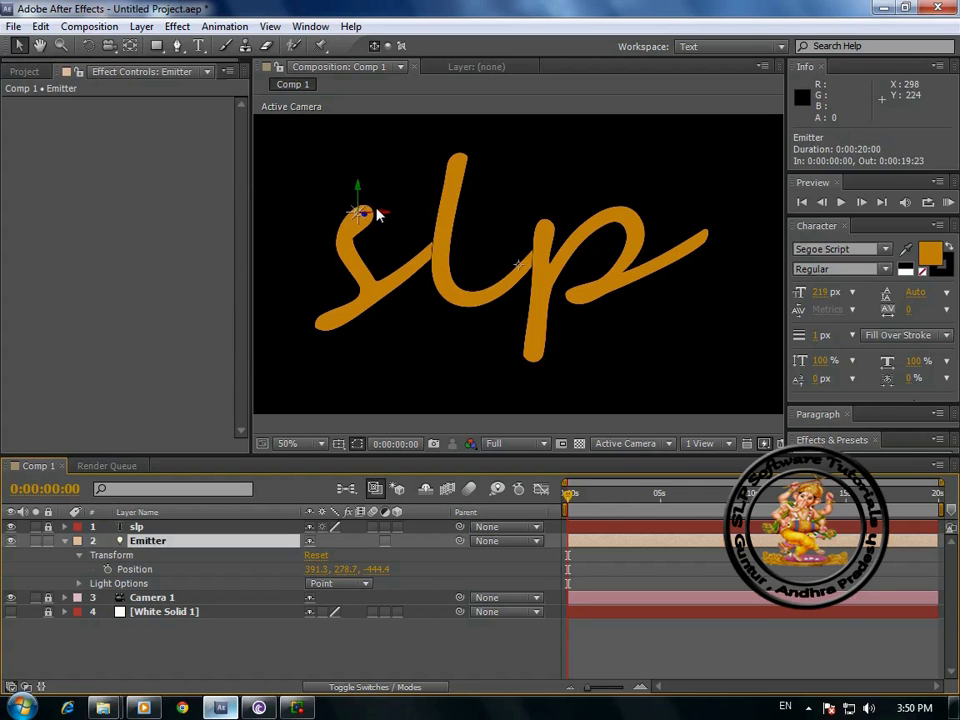
{"action": "left_click_drag", "start_coordinate": [382, 213], "coordinate": [393, 220]}
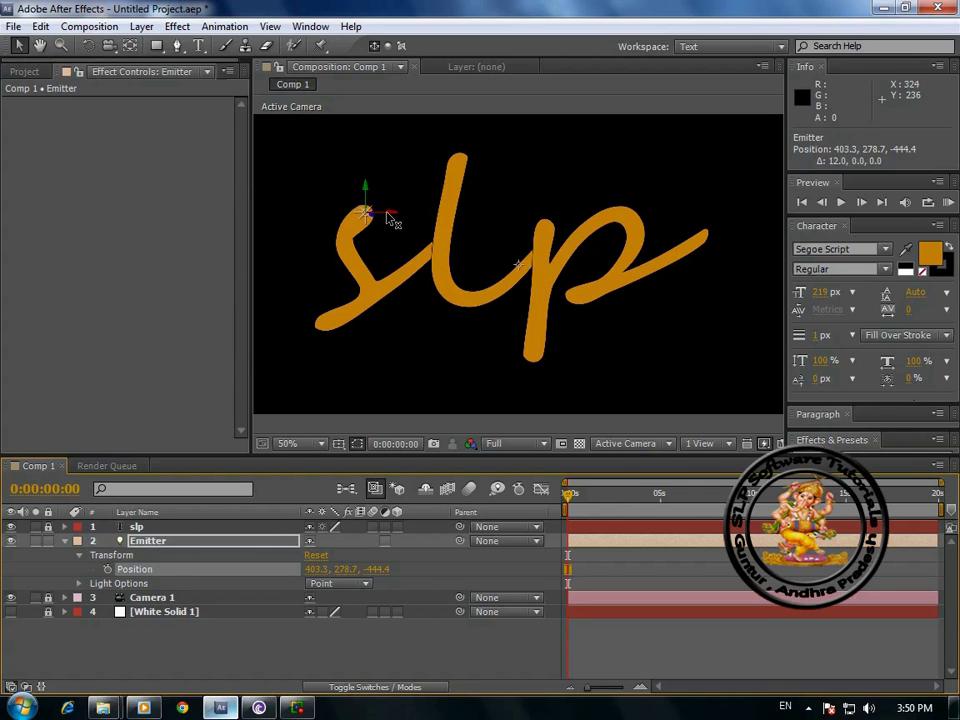
- Start keyframing the Emitter's Position at 0:00:00:00, moving it down the s's upper curve to about 385, 293 at frame 1 and 369, 313 at frame 2
{"action": "left_click", "coordinate": [107, 569]}
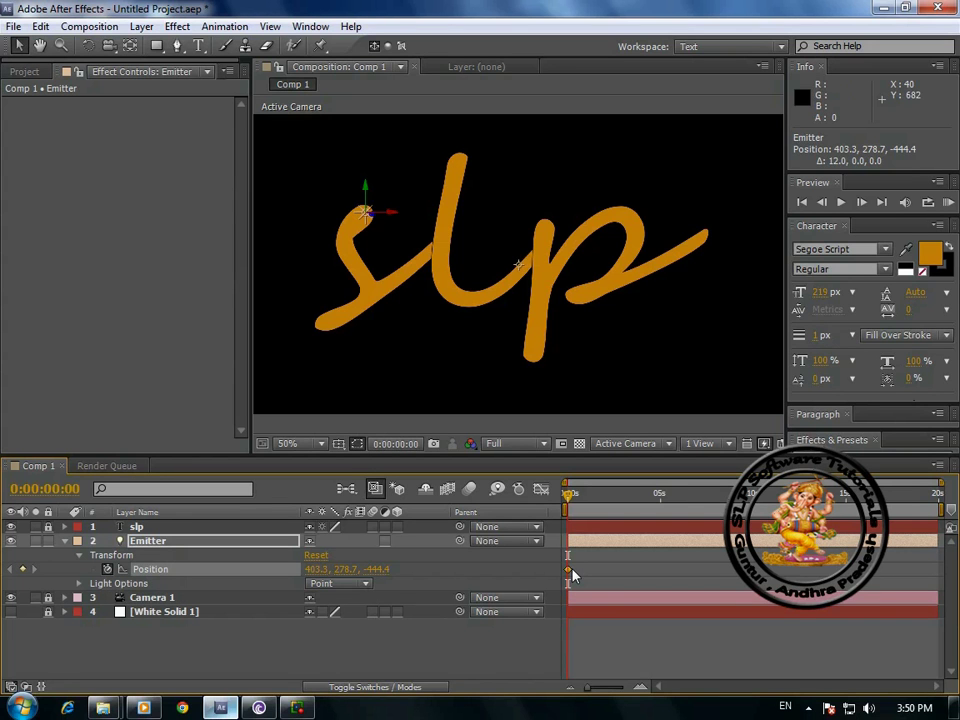
{"action": "key", "text": "Page_Down"}
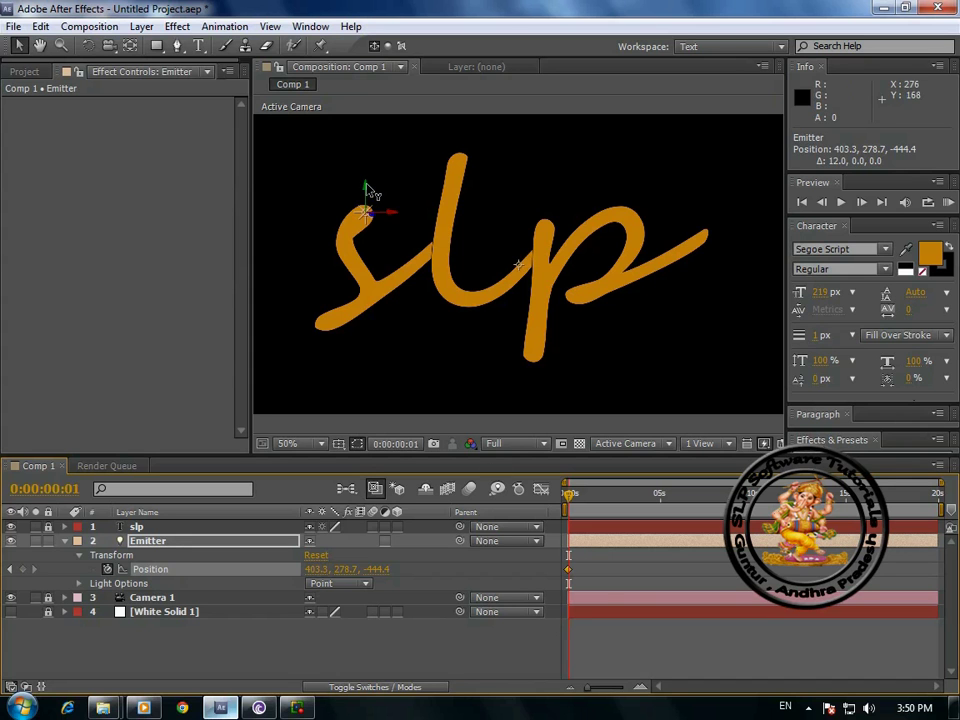
{"action": "left_click_drag", "start_coordinate": [372, 192], "coordinate": [386, 223]}
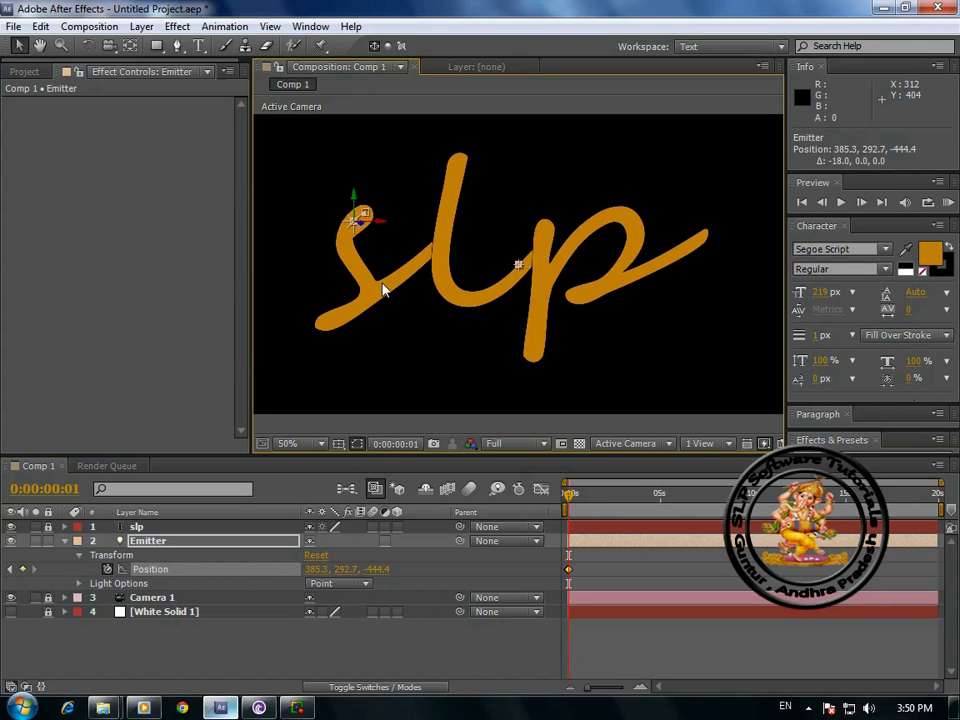
{"action": "key", "text": "Page_Down"}
{"action": "left_click_drag", "start_coordinate": [353, 193], "coordinate": [371, 240]}
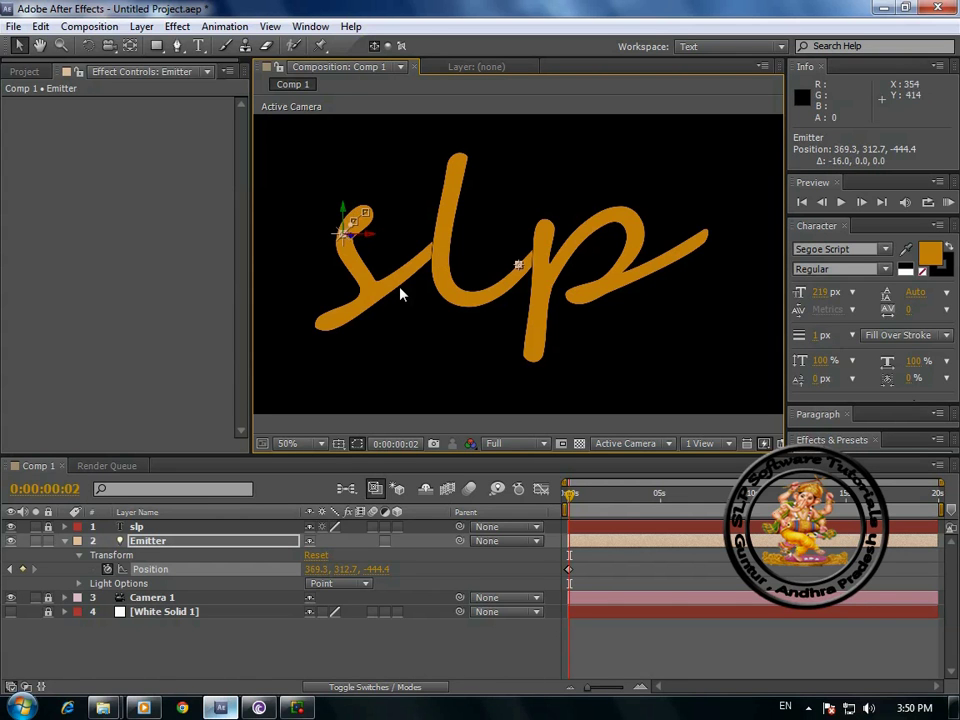
- Continue the Emitter's keyframes down the s frame by frame, at about 373, 341, then 395, 373 and 411, 405
{"action": "key", "text": "Page_Down"}
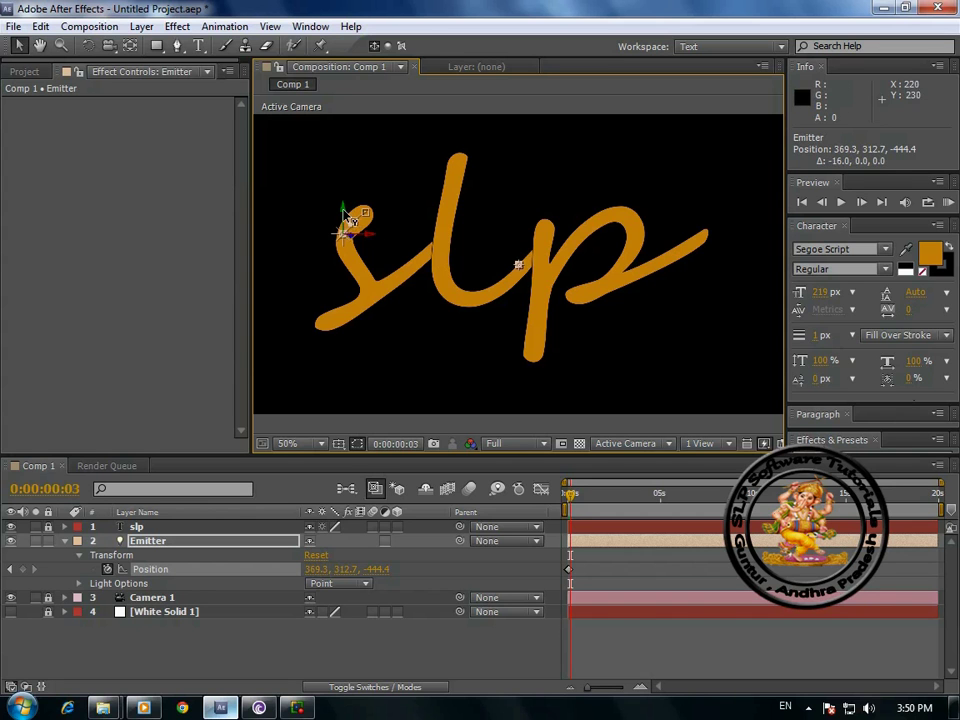
{"action": "mouse_move", "coordinate": [344, 211]}
{"action": "left_mouse_down"}
{"action": "mouse_move", "coordinate": [343, 235]}
{"action": "mouse_move", "coordinate": [373, 261]}
{"action": "mouse_move", "coordinate": [346, 229]}
{"action": "left_mouse_up"}
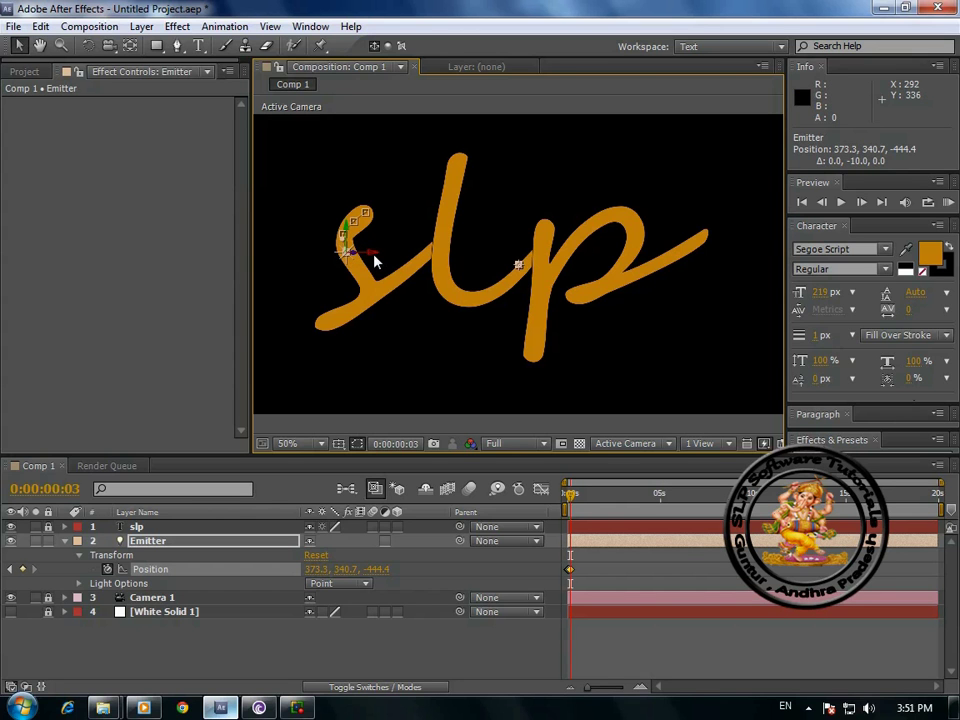
{"action": "key", "text": "Page_Down"}
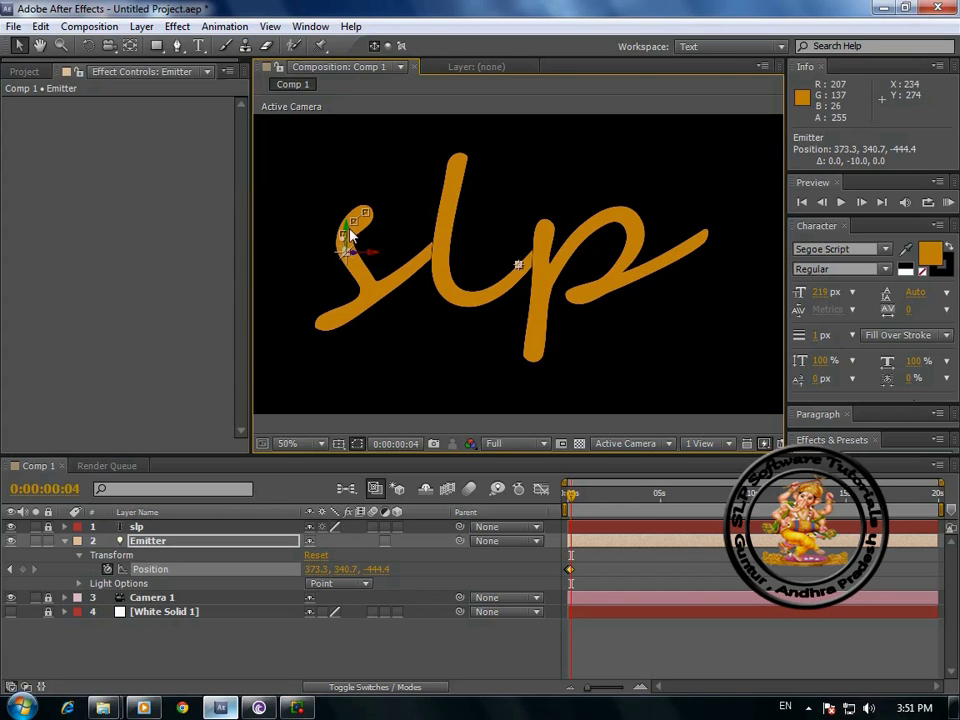
{"action": "left_click_drag", "start_coordinate": [346, 224], "coordinate": [382, 274]}
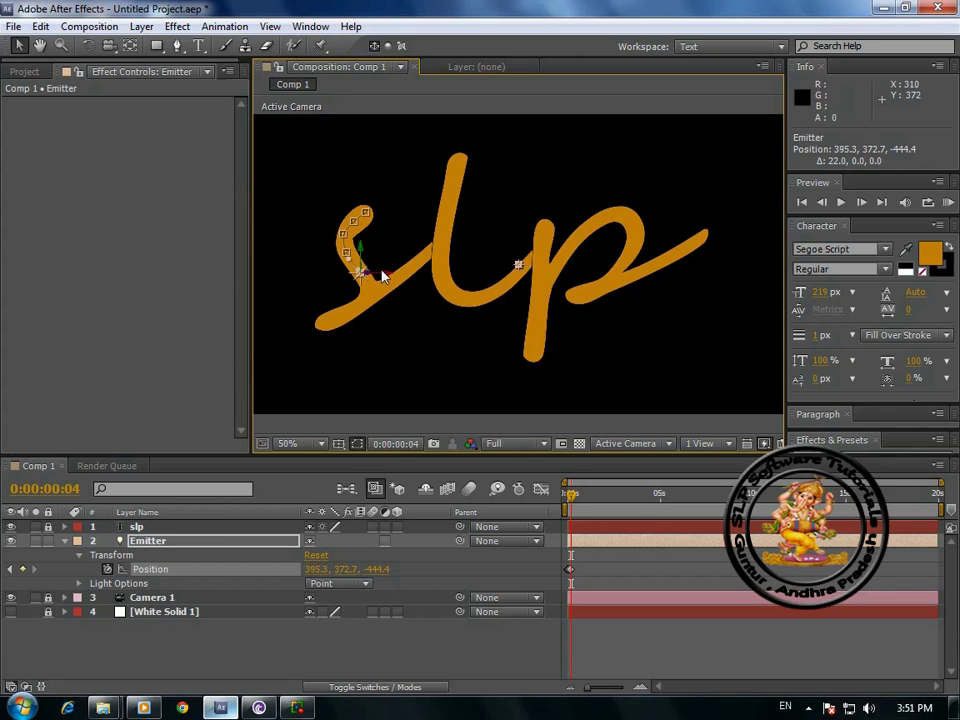
{"action": "key", "text": "Page_Down"}
{"action": "left_click_drag", "start_coordinate": [381, 272], "coordinate": [393, 292]}
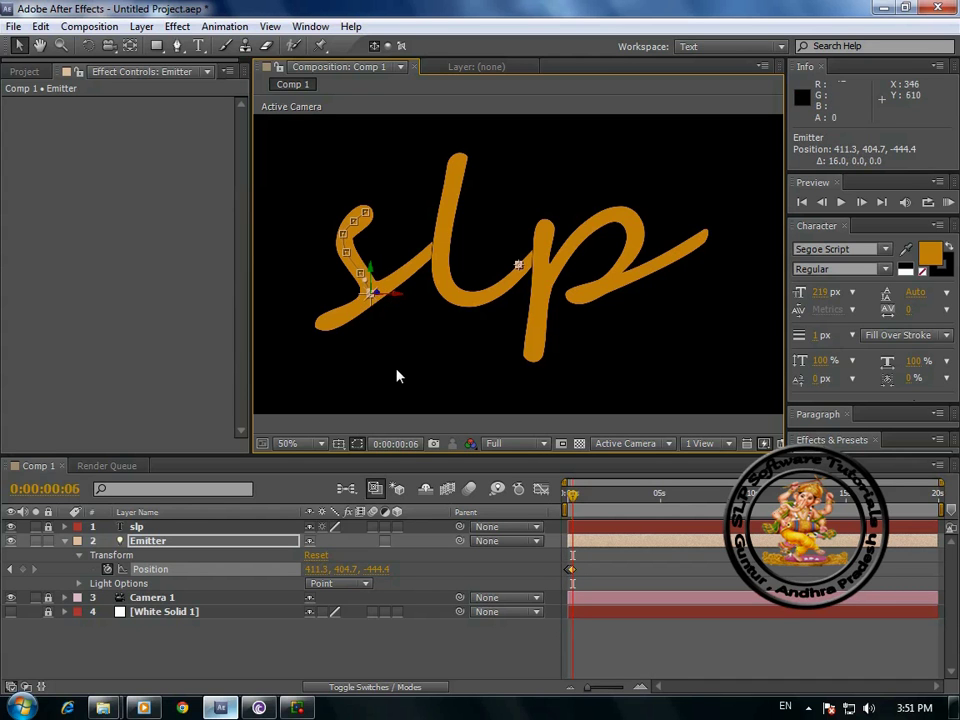
- Keyframe the Emitter at about 405, 433 and trace the rest of slp frame by frame, ending at the p's tail tip, about 933, 305
{"action": "key", "text": "Page_Down"}
{"action": "left_click_drag", "start_coordinate": [372, 278], "coordinate": [393, 319]}
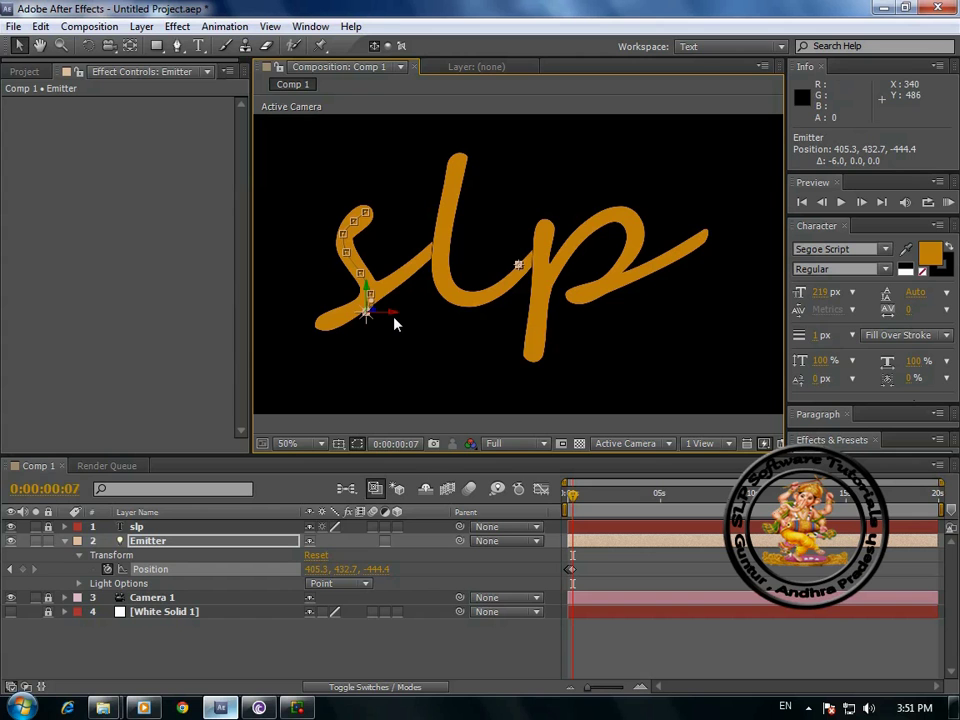
{"action": "key", "text": "Page_Down"}
{"action": "left_click_drag", "start_coordinate": [370, 294], "coordinate": [400, 343]}
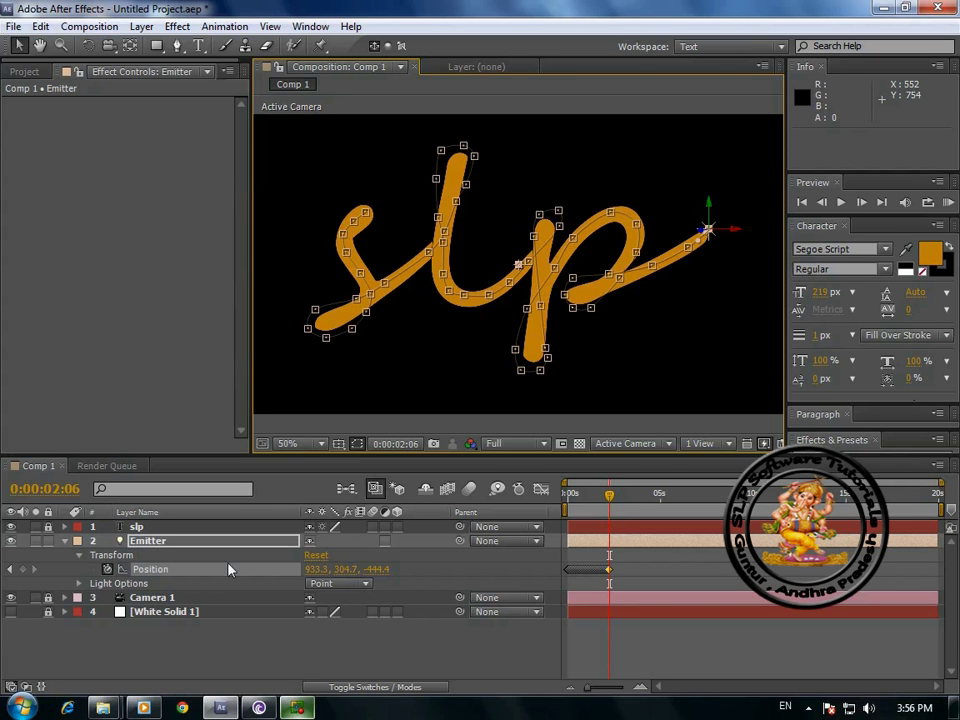
- Shorten the work area to end at 0:00:03:15 and collapse the Emitter layer's properties
{"action": "left_click_drag", "start_coordinate": [938, 494], "coordinate": [638, 507]}
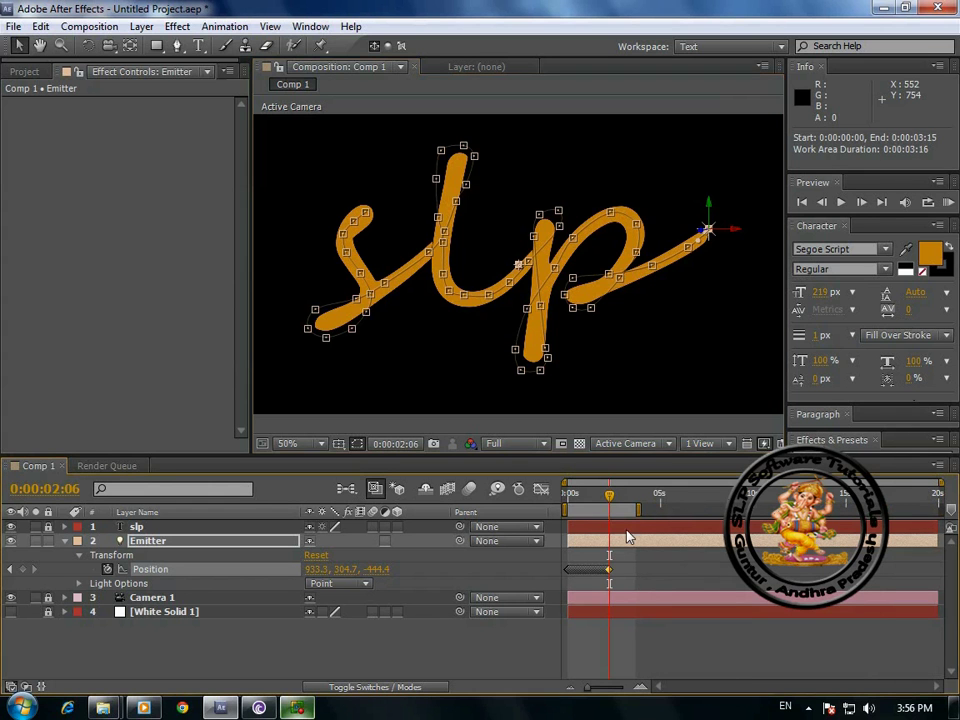
{"action": "left_click", "coordinate": [65, 540]}
{"action": "left_click", "coordinate": [88, 580]}
- Temporarily hide the slp text to examine the Emitter's motion path on its own
{"action": "left_click", "coordinate": [11, 526]}
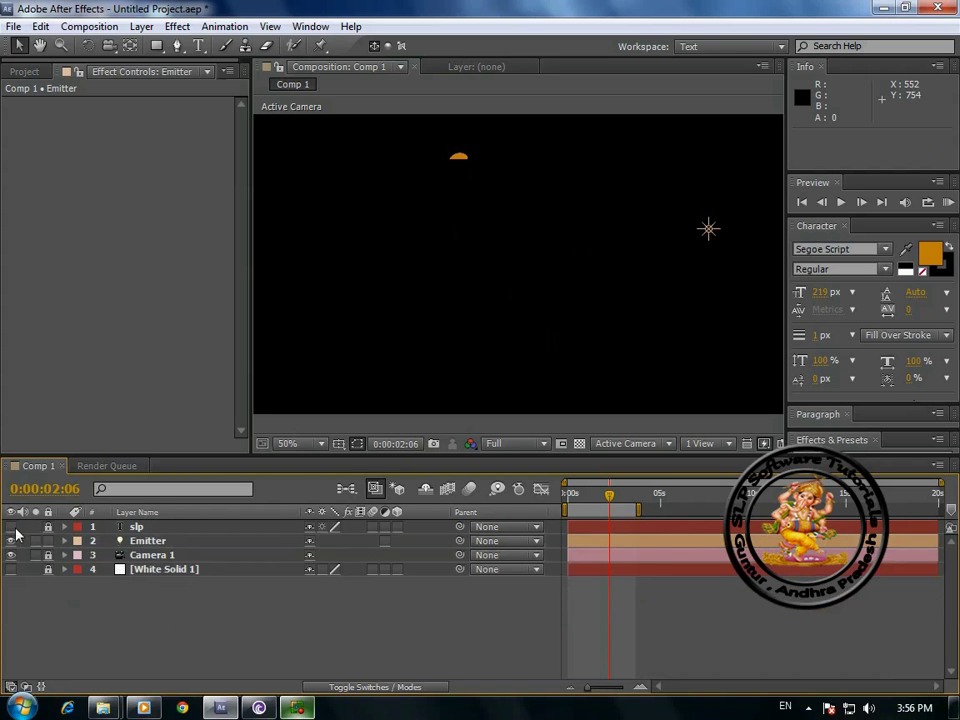
{"action": "left_click", "coordinate": [148, 541]}
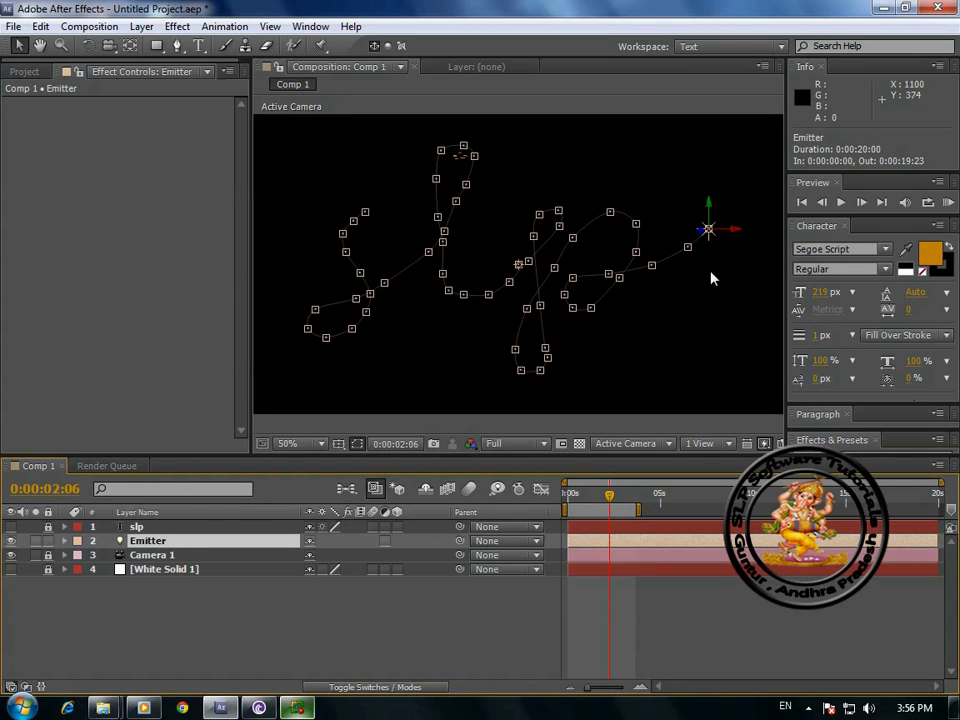
{"action": "left_click", "coordinate": [11, 526]}
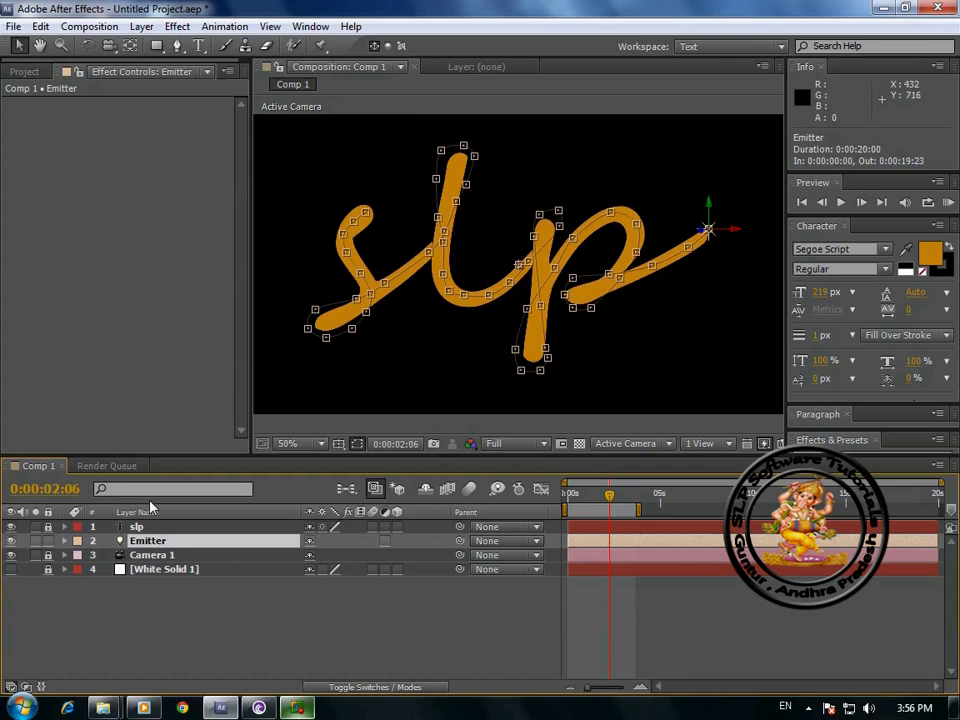
- Adjust the Emitter's path keyframes around the top of the p's stem and the lower end of its bowl to follow the letter more closely
{"action": "left_click", "coordinate": [541, 214]}
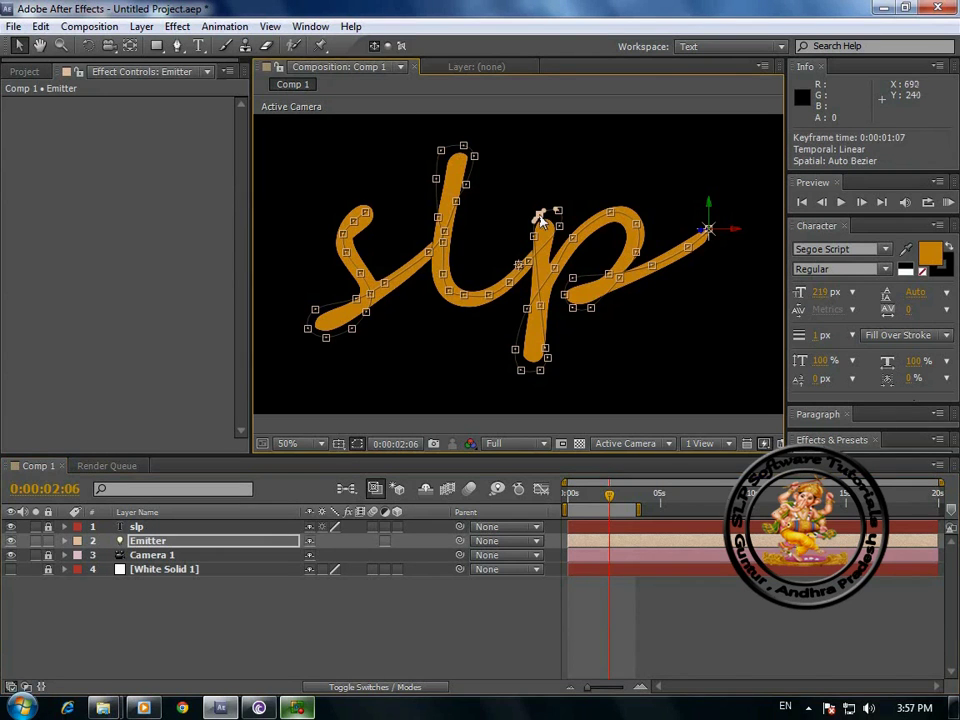
{"action": "mouse_move", "coordinate": [541, 214]}
{"action": "left_mouse_down"}
{"action": "mouse_move", "coordinate": [540, 236]}
{"action": "mouse_move", "coordinate": [555, 226]}
{"action": "left_mouse_up"}
{"action": "left_click", "coordinate": [534, 237]}
{"action": "left_click", "coordinate": [560, 226]}
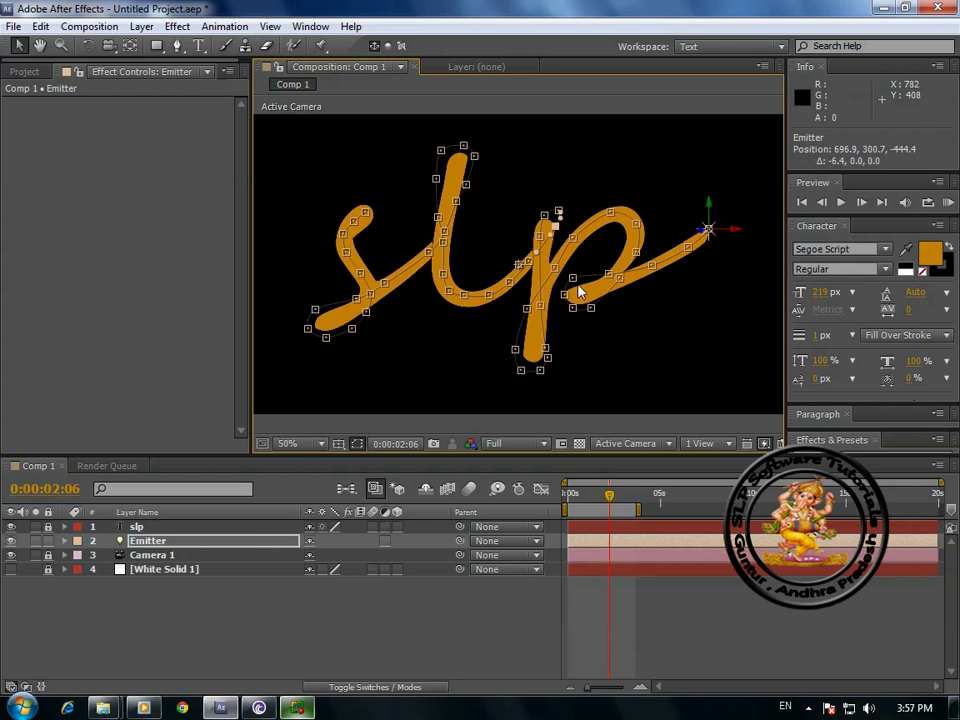
{"action": "left_click_drag", "start_coordinate": [573, 279], "coordinate": [590, 308]}
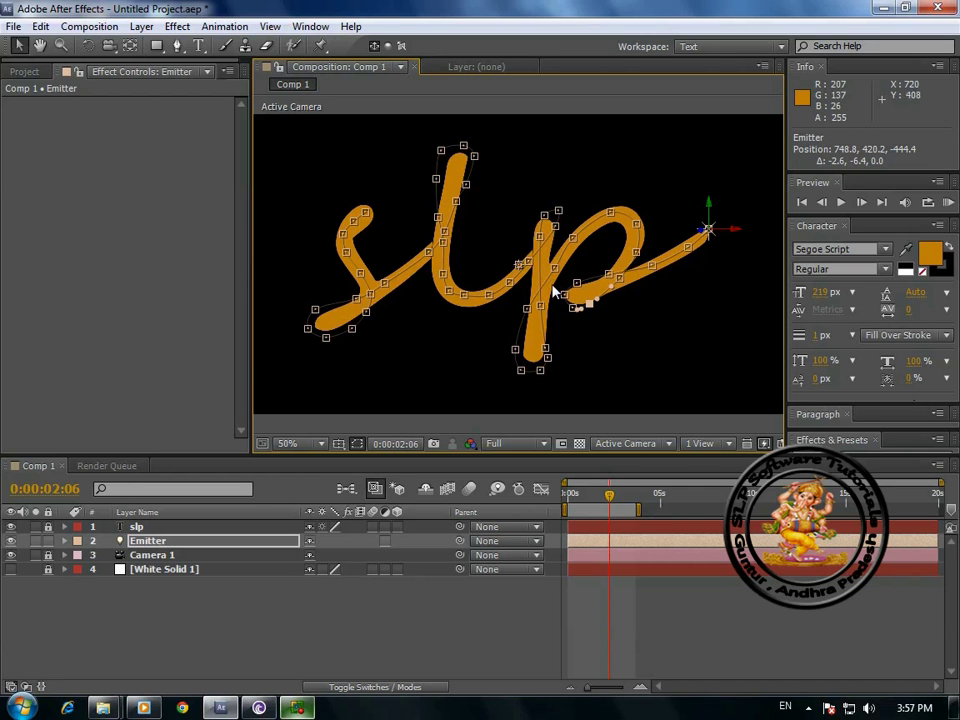
{"action": "left_click", "coordinate": [422, 585]}
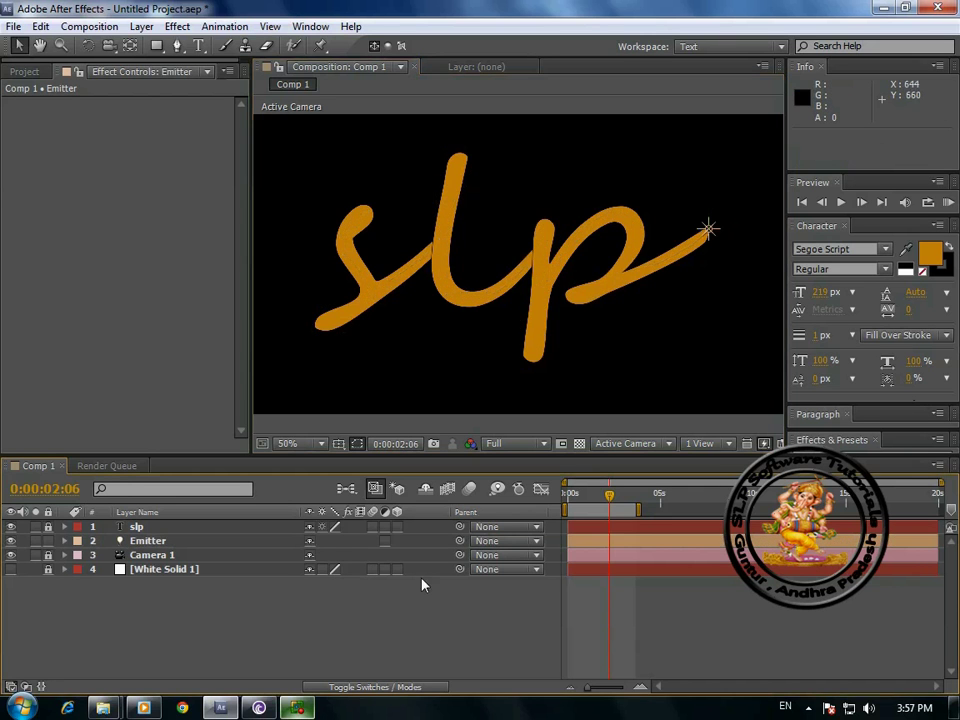
- Hide the slp text layer and check the Emitter's refined motion path
{"action": "left_click", "coordinate": [11, 527]}
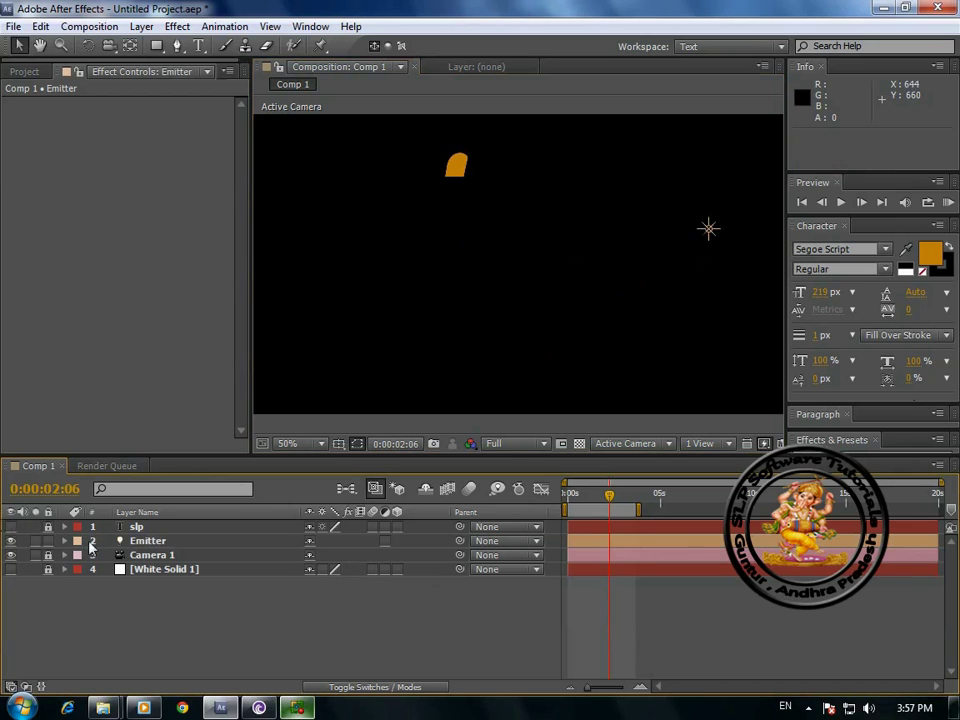
{"action": "left_click", "coordinate": [170, 542]}
{"action": "left_click", "coordinate": [183, 593]}
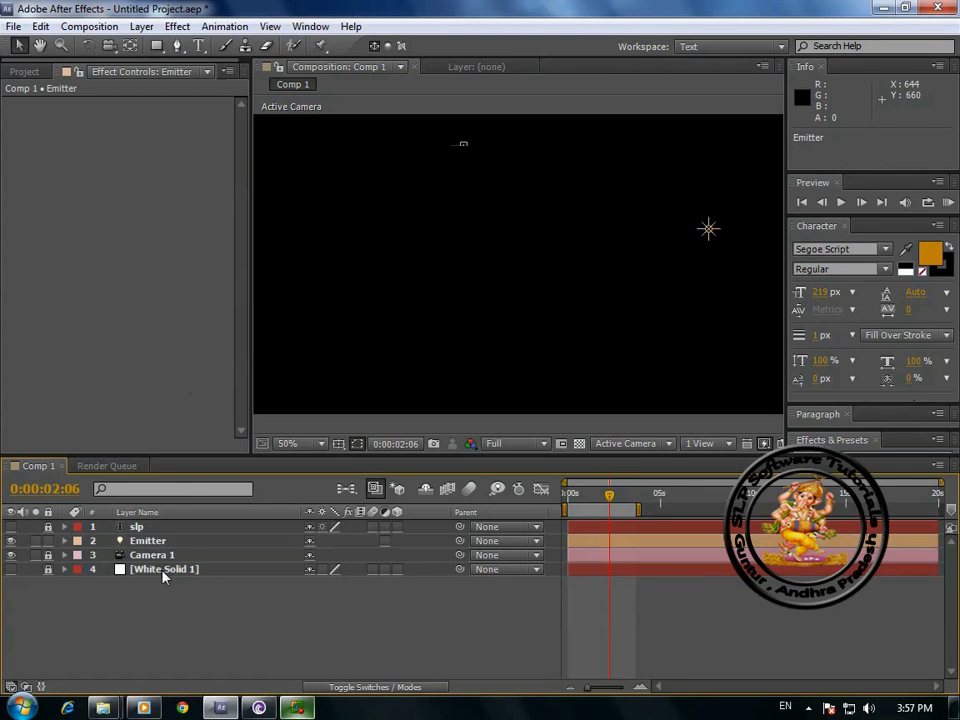
- Unlock the locked layers and apply the Trapcode Particular effect to White Solid 1
{"action": "left_click", "coordinate": [48, 569]}
{"action": "left_click", "coordinate": [157, 570]}
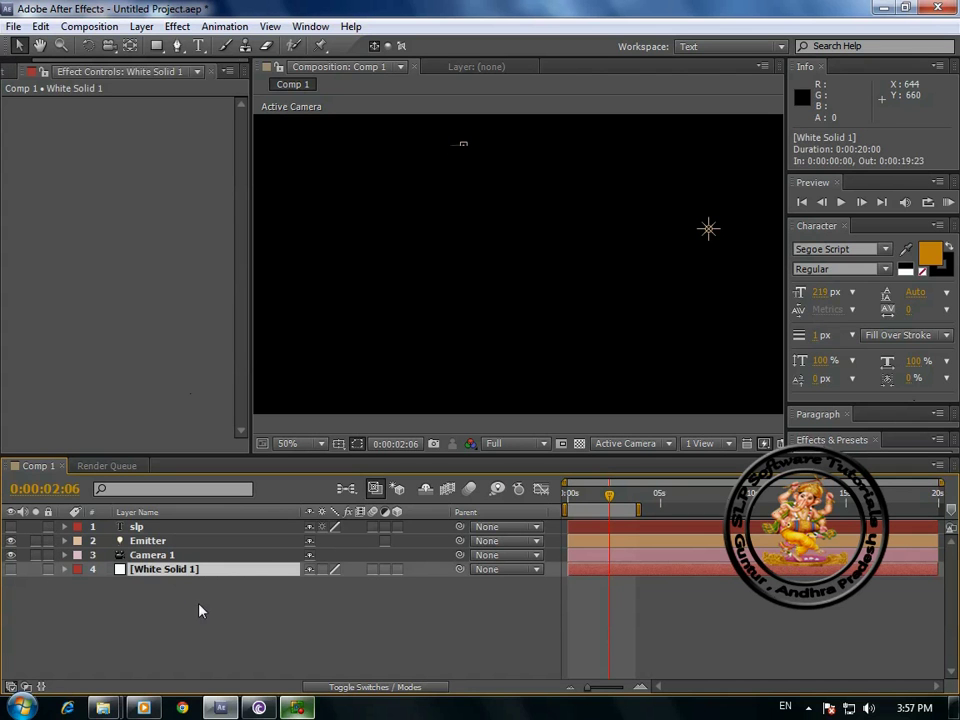
{"action": "left_click", "coordinate": [141, 27]}
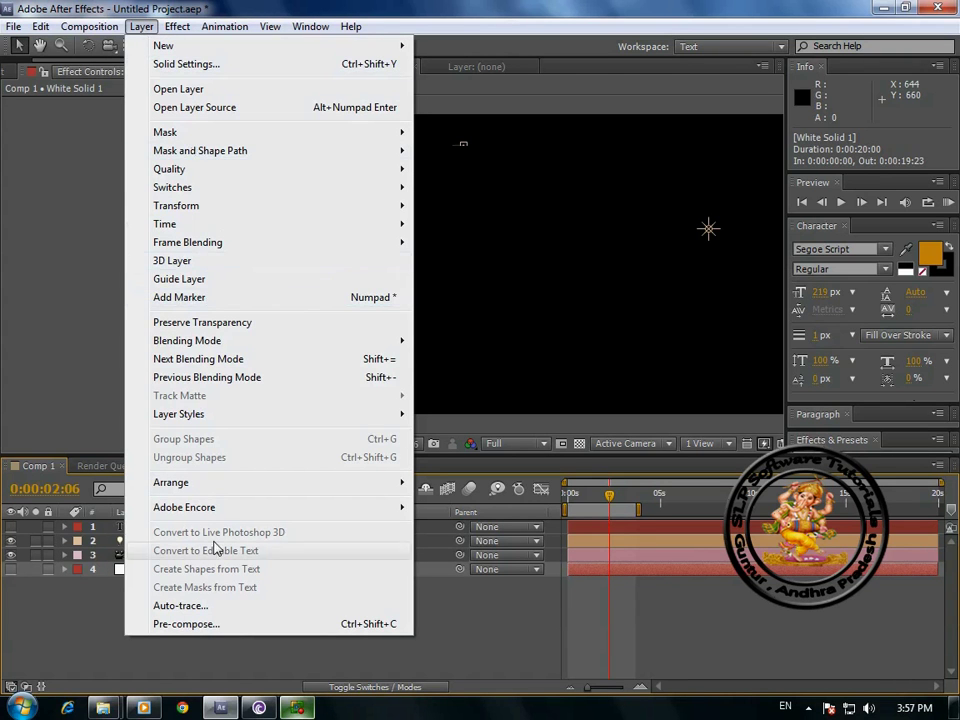
{"action": "mouse_move", "coordinate": [178, 27]}
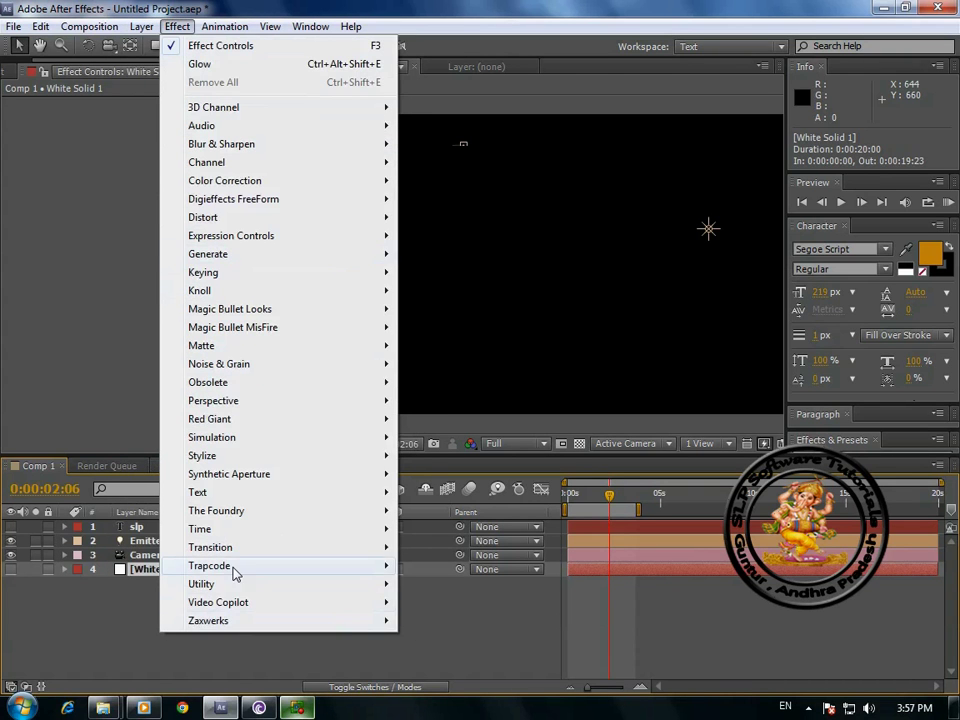
{"action": "mouse_move", "coordinate": [266, 568]}
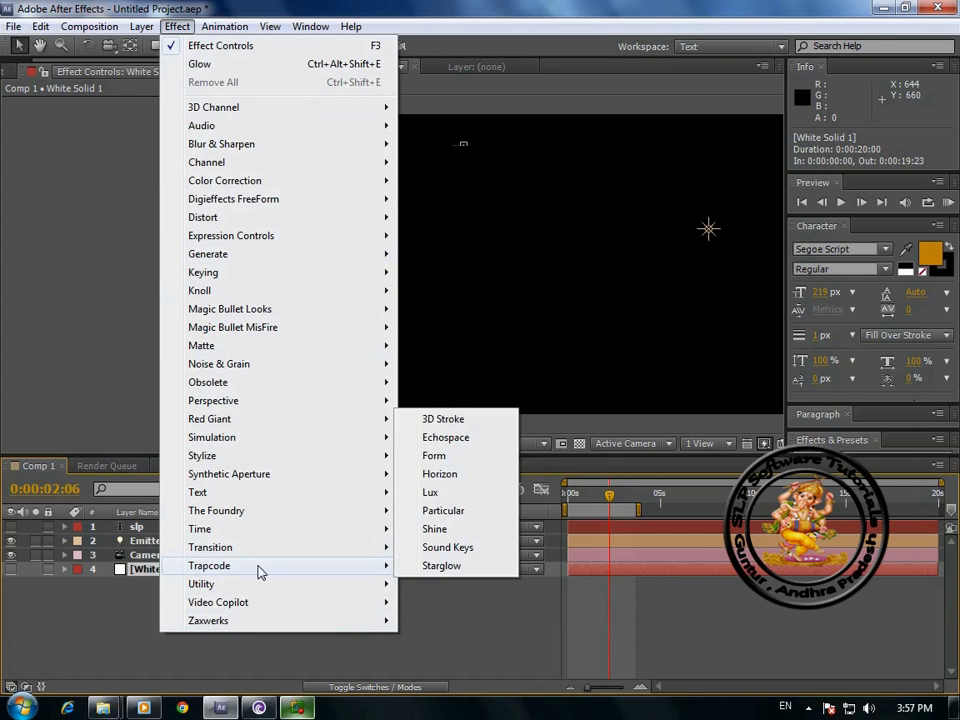
{"action": "left_click", "coordinate": [426, 510]}
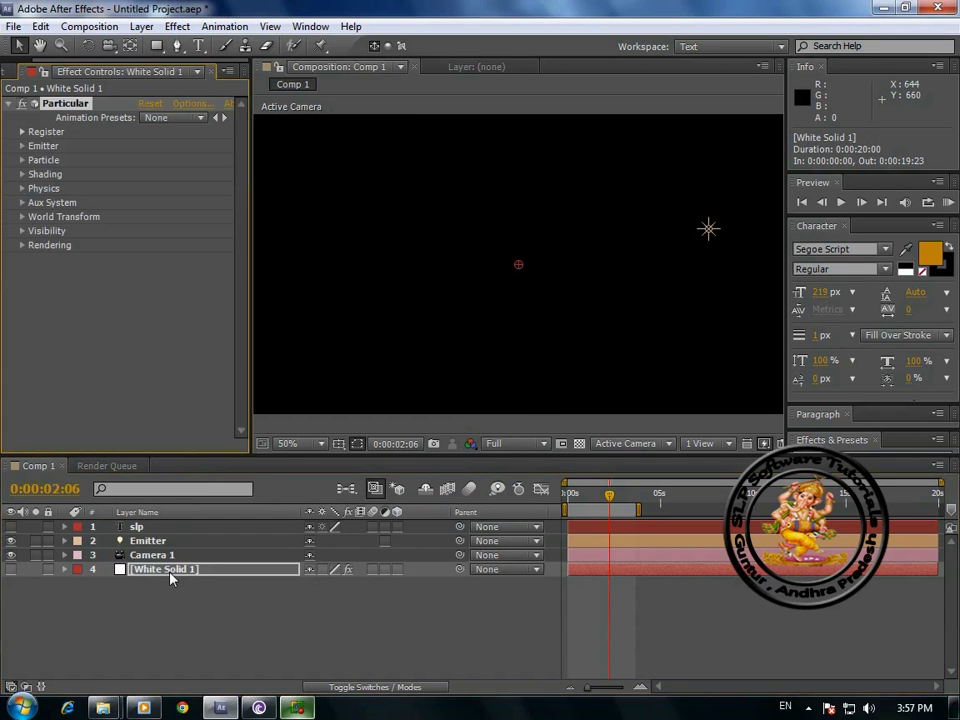
- Rename the White Solid 1 layer as "text path"
{"action": "key", "text": "Return"}
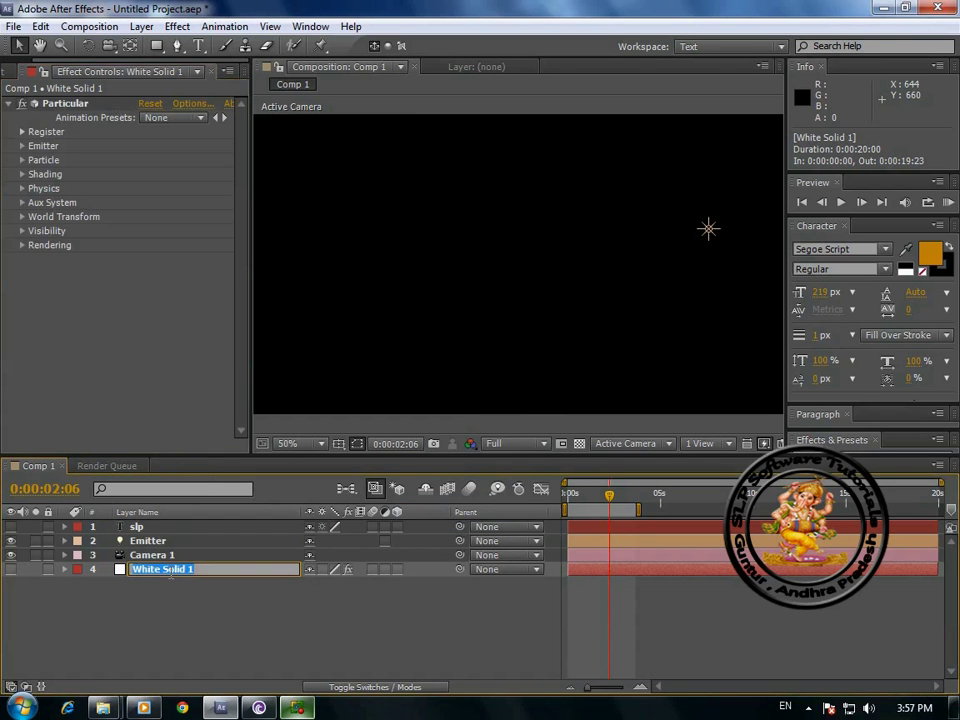
{"action": "type", "text": "text path"}
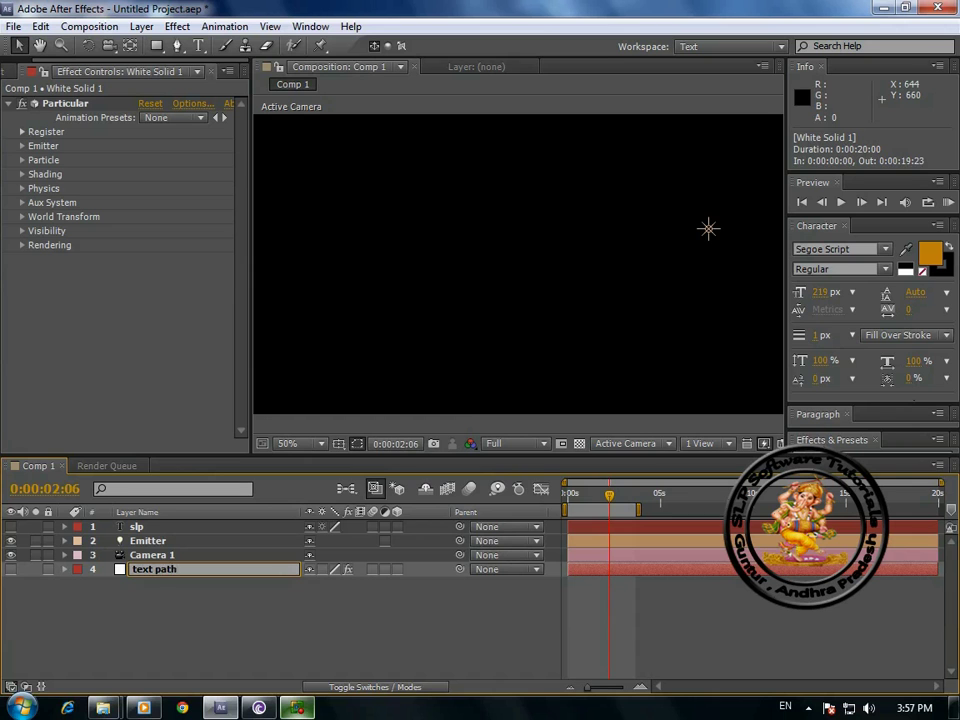
{"action": "key", "text": "Return"}
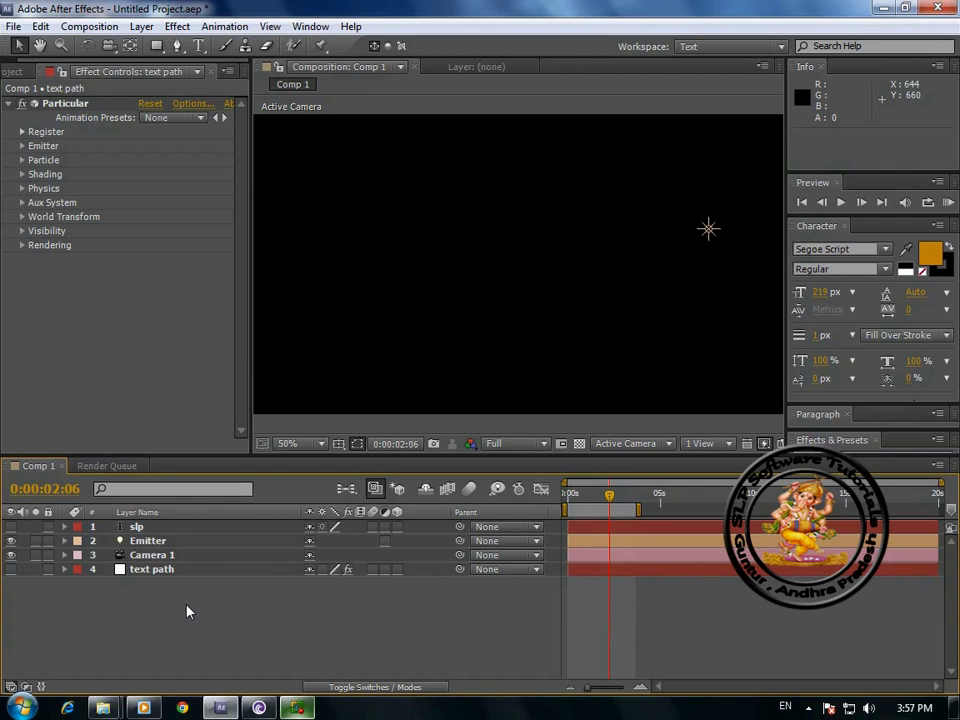
- At 0:00:00:01, set Particular's emitter Velocity, Velocity Random and Velocity from Motion to 0 and its Emitter Type to Light(s)
{"action": "left_click_drag", "start_coordinate": [609, 495], "coordinate": [569, 497]}
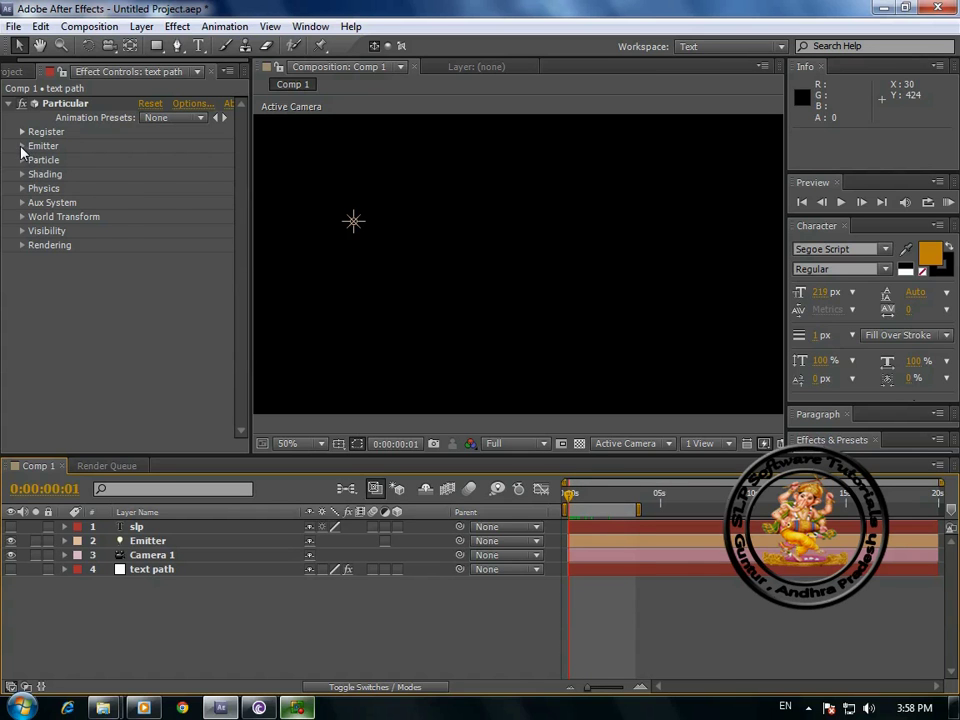
{"action": "left_click", "coordinate": [22, 146]}
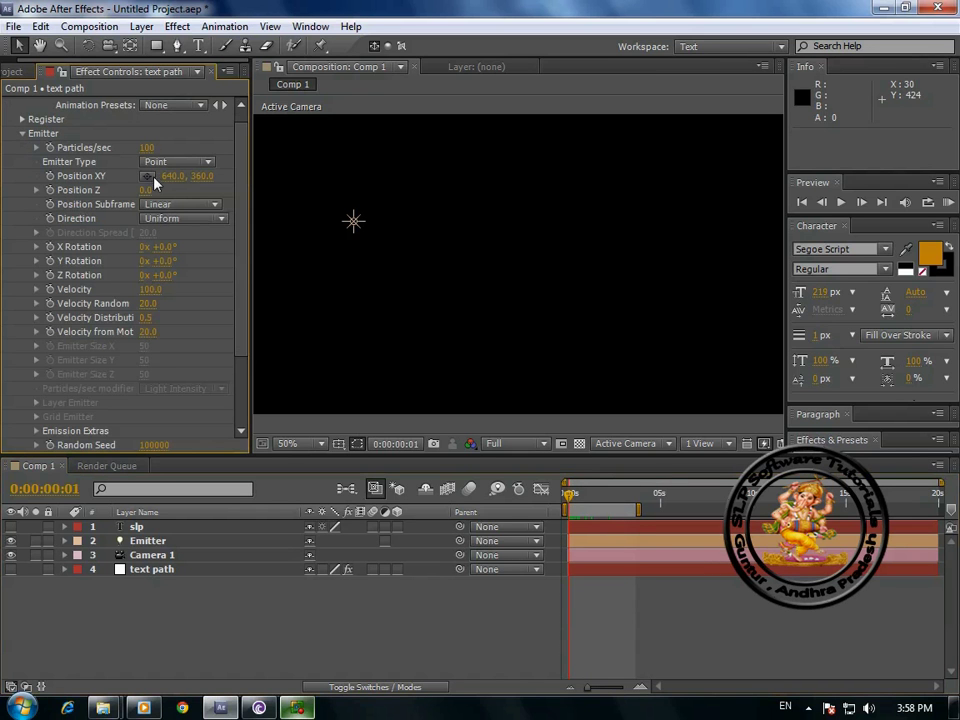
{"action": "left_click", "coordinate": [163, 290]}
{"action": "type", "text": "0"}
{"action": "left_click", "coordinate": [148, 332]}
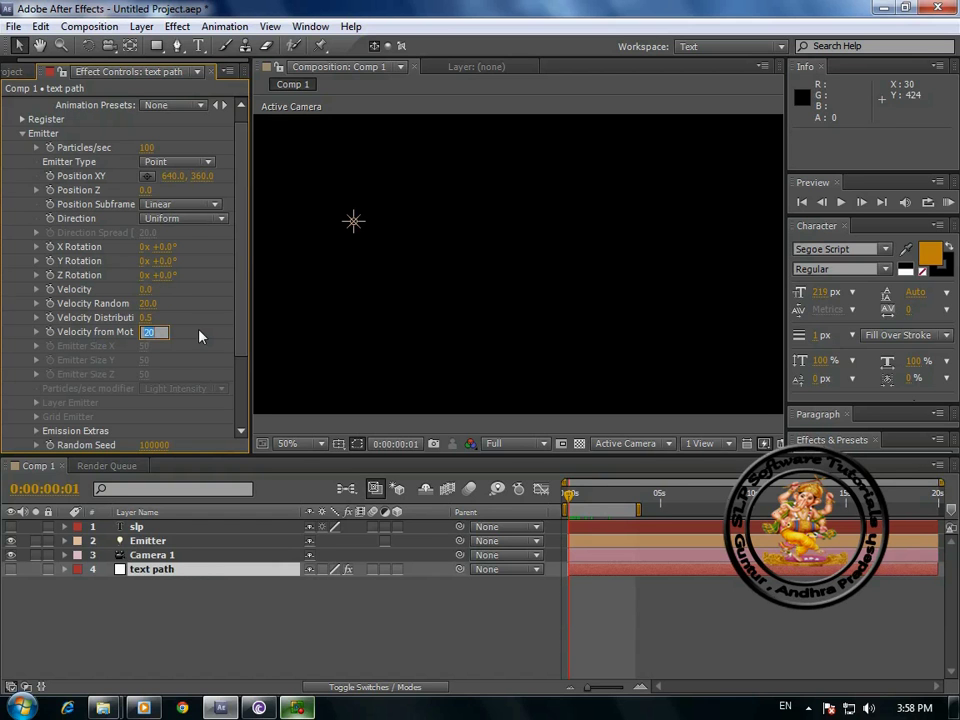
{"action": "type", "text": "0"}
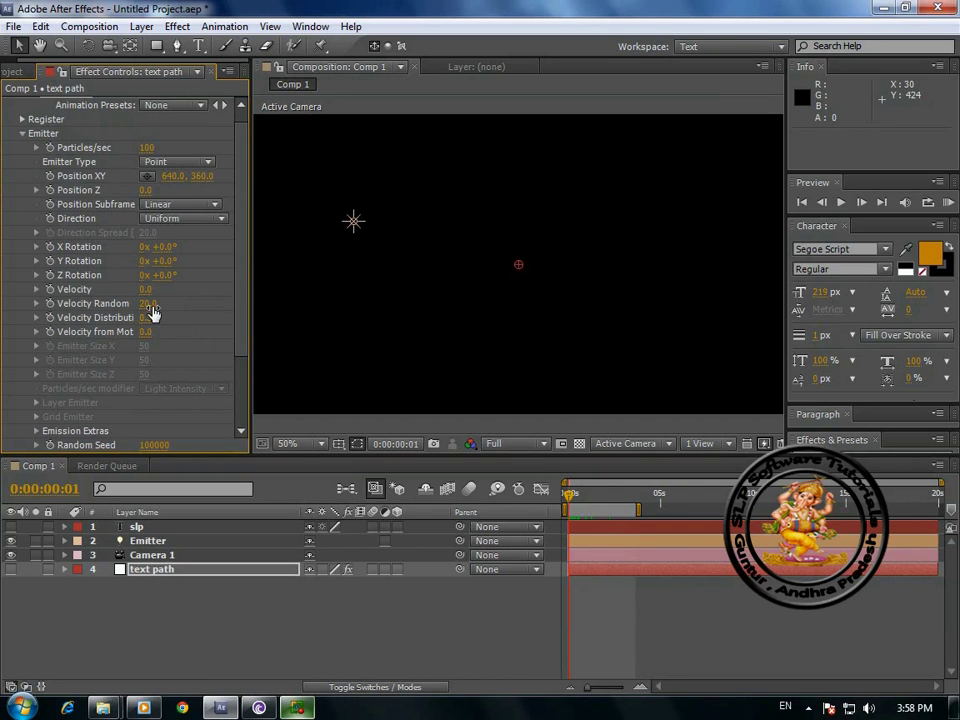
{"action": "left_click", "coordinate": [150, 303]}
{"action": "type", "text": "0"}
{"action": "left_click", "coordinate": [210, 162]}
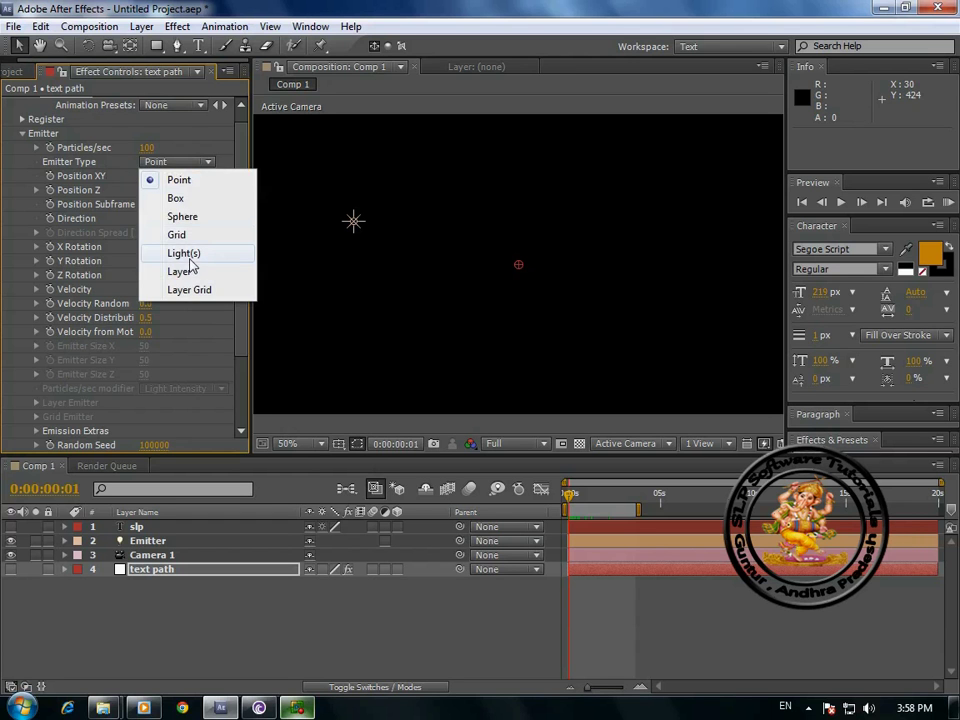
{"action": "left_click", "coordinate": [185, 254]}
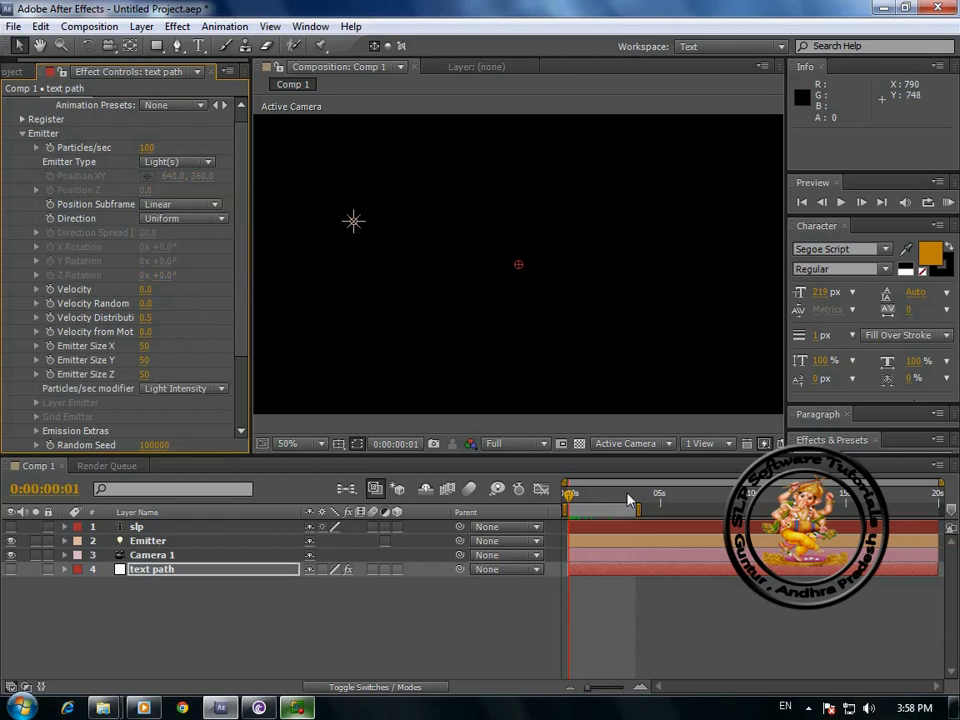
- Set Particular's Particles/sec to 500 and make the text path layer visible, checking the particle trail up to 0:00:02:09
{"action": "mouse_move", "coordinate": [570, 497]}
{"action": "left_mouse_down"}
{"action": "mouse_move", "coordinate": [597, 498]}
{"action": "mouse_move", "coordinate": [566, 497]}
{"action": "left_mouse_up"}
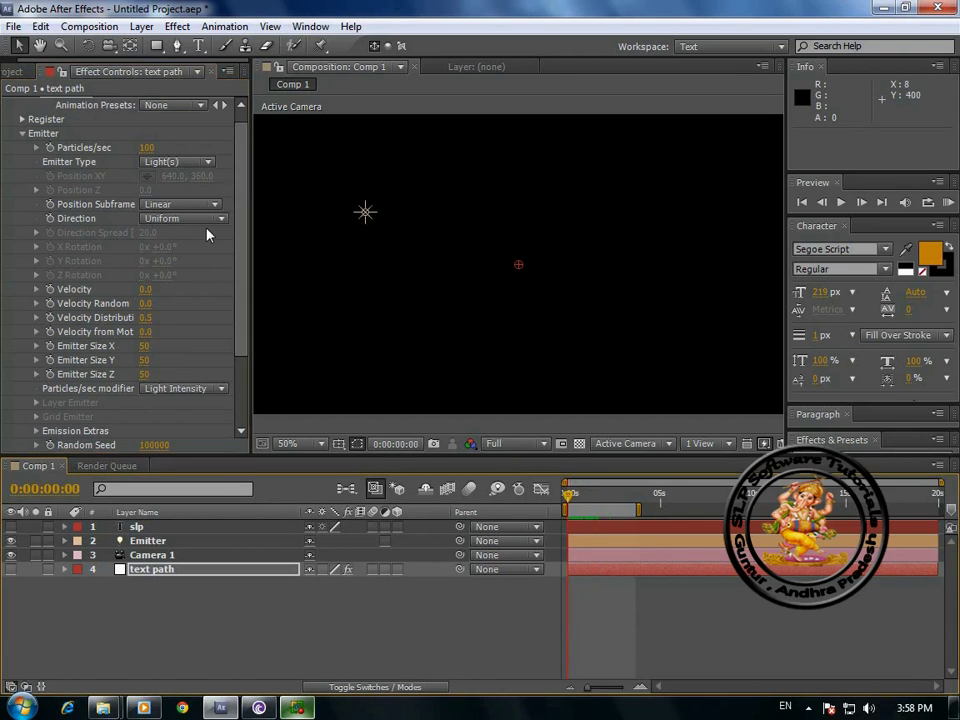
{"action": "left_click", "coordinate": [148, 147]}
{"action": "type", "text": "50"}
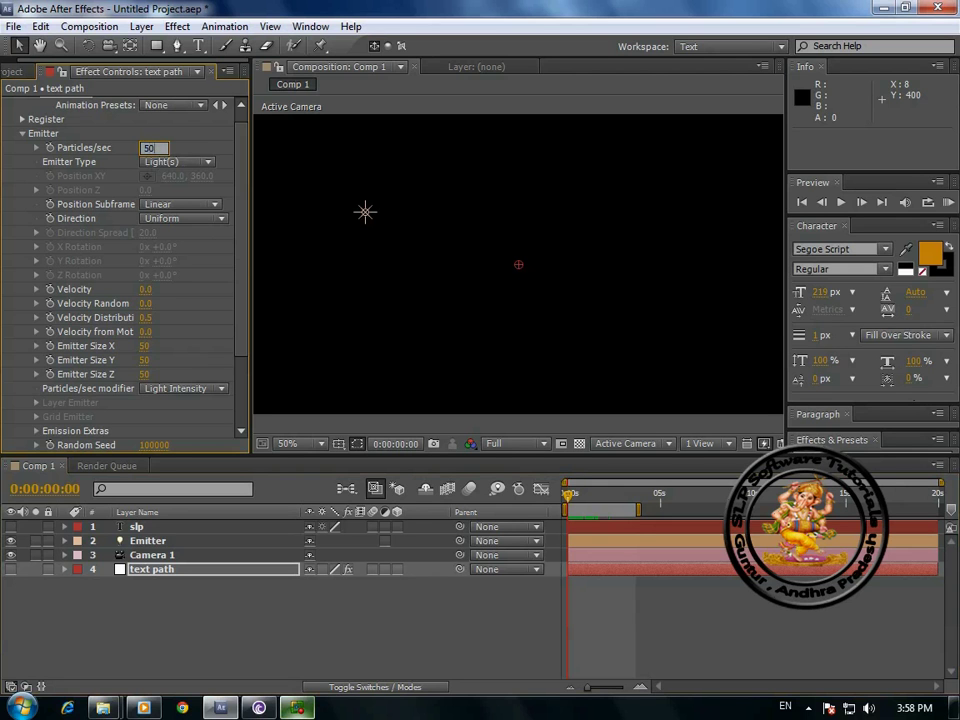
{"action": "key", "text": "Return"}
{"action": "key", "text": "space"}
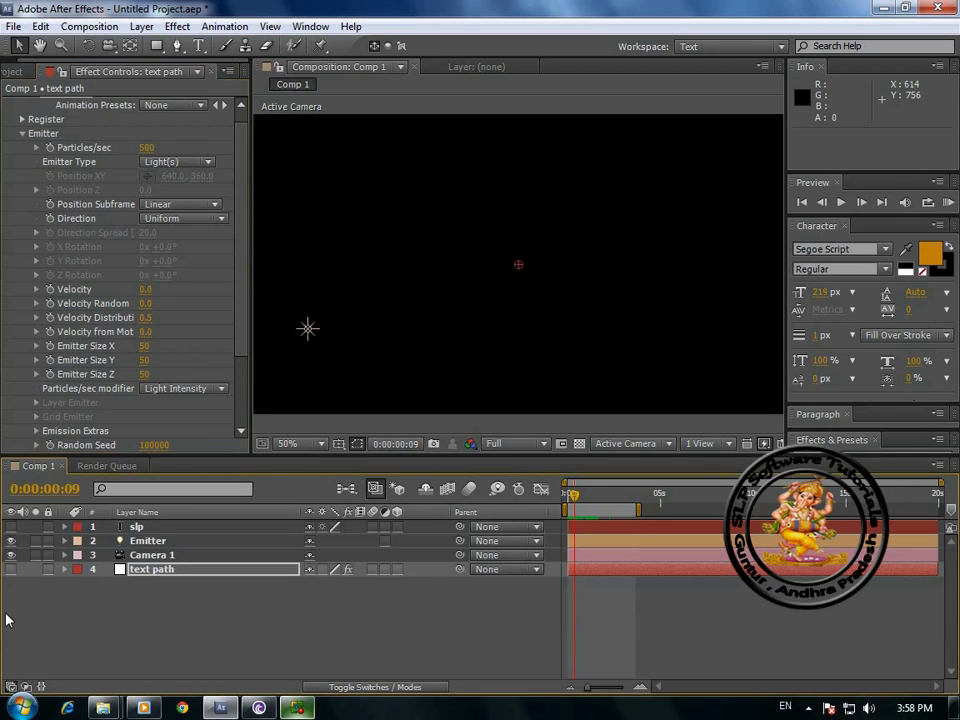
{"action": "left_click", "coordinate": [11, 569]}
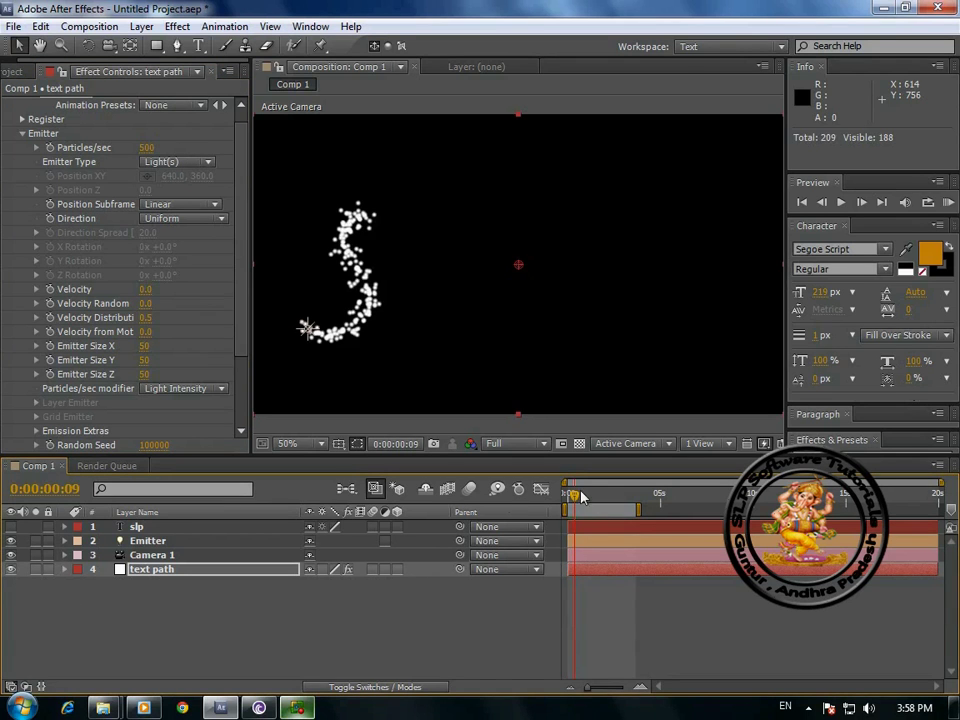
{"action": "left_click_drag", "start_coordinate": [578, 499], "coordinate": [616, 510]}
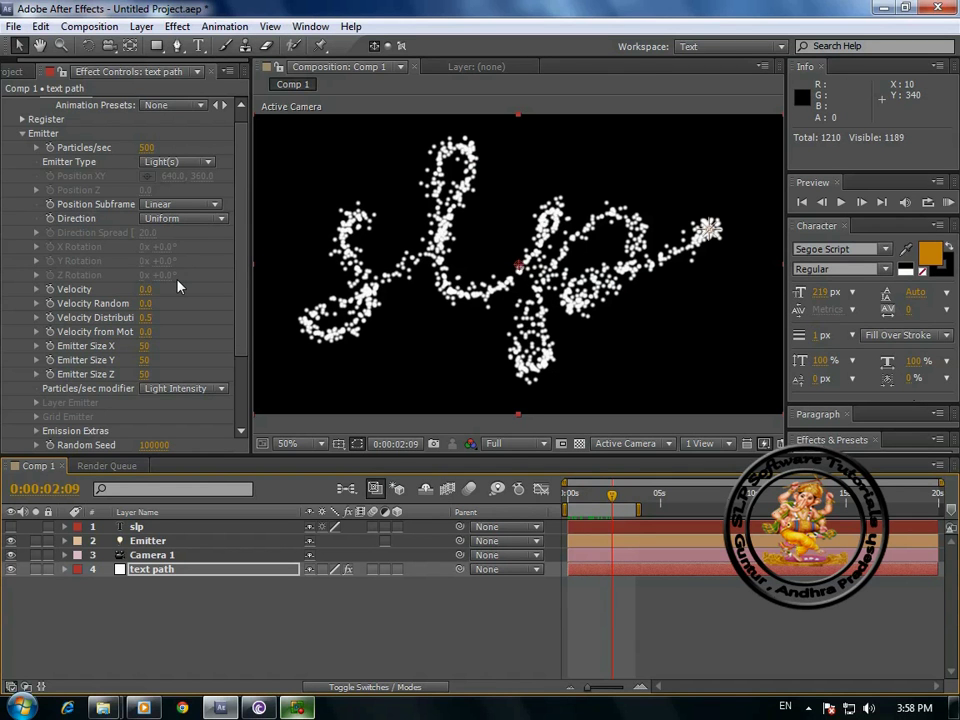
- Try lower Particles/sec values of 100 and 200 on the text path layer's emitter
{"action": "left_click", "coordinate": [147, 147]}
{"action": "type", "text": "100"}
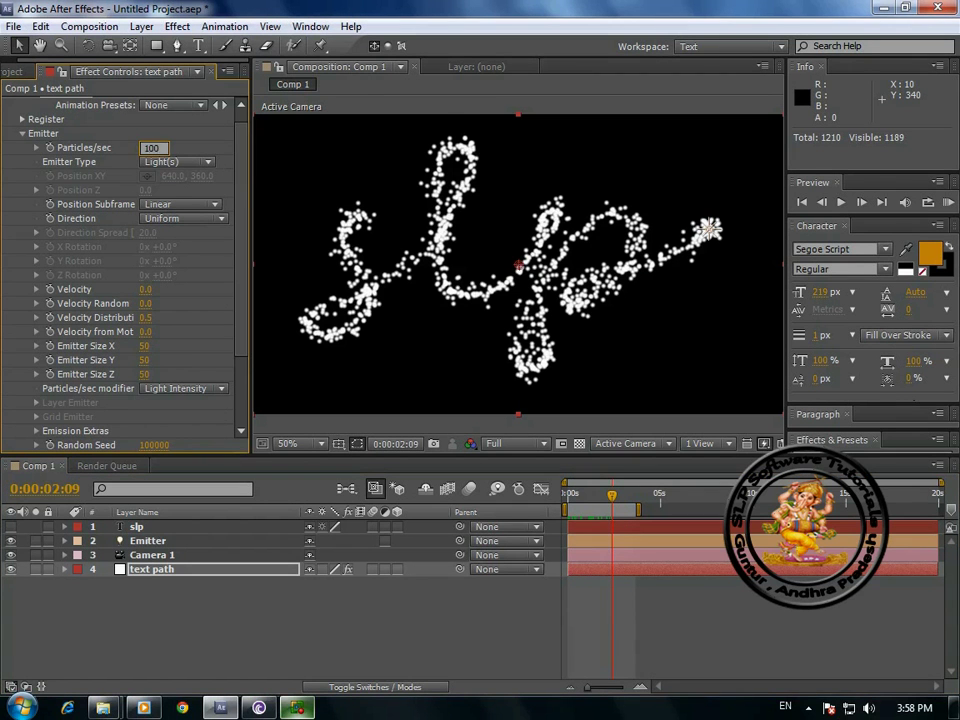
{"action": "key", "text": "Return"}
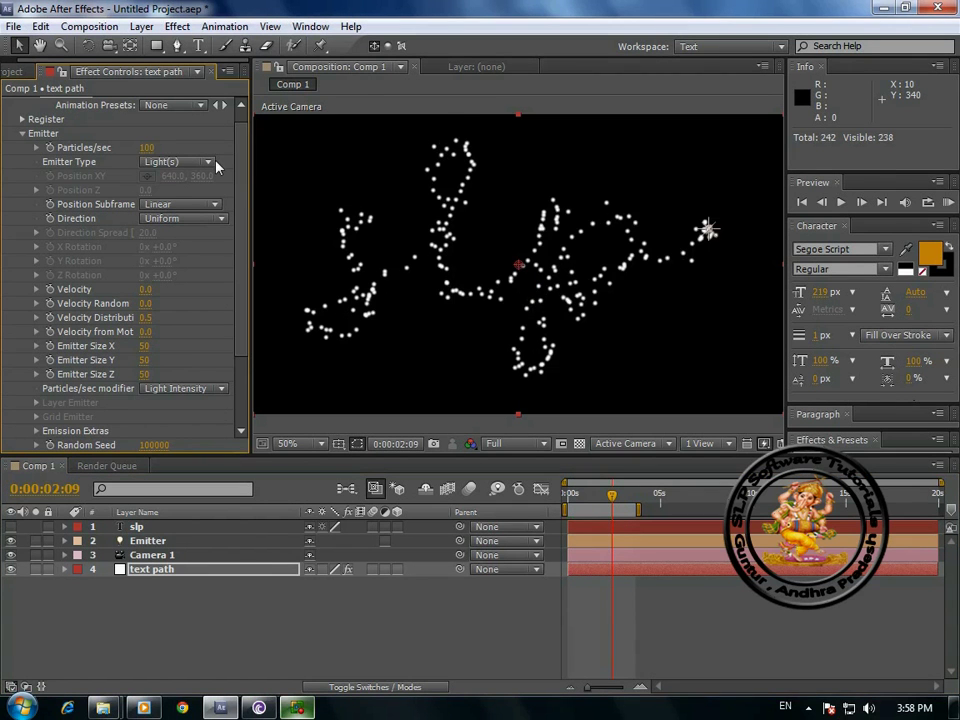
{"action": "left_click", "coordinate": [150, 147]}
{"action": "type", "text": "200"}
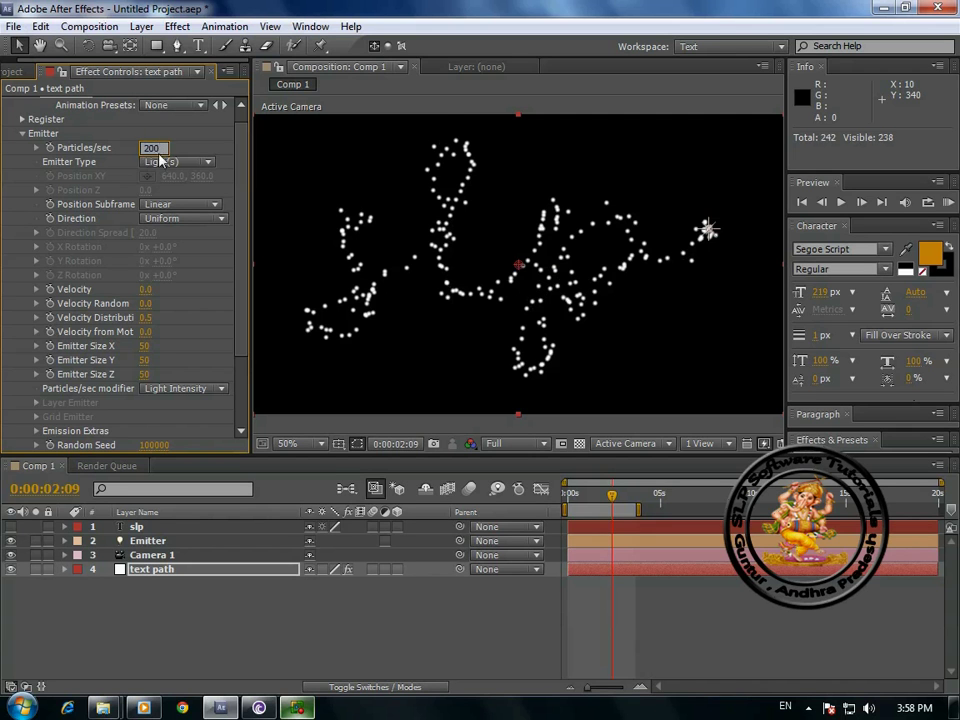
{"action": "key", "text": "Return"}
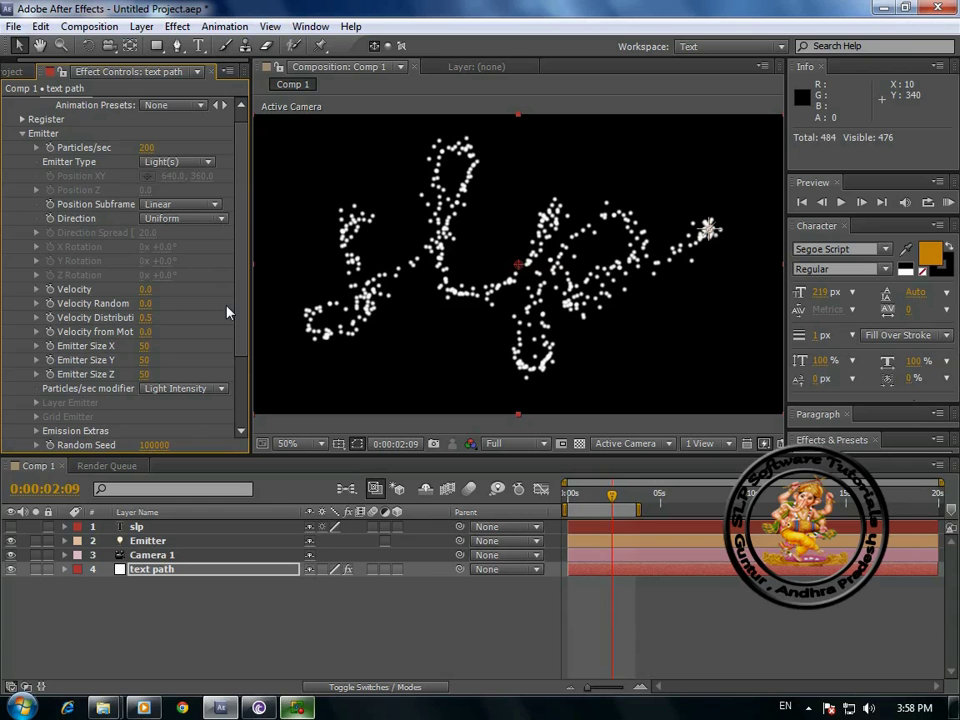
- Set Particular's Emitter Size X, Y and Z to 0
{"action": "left_click", "coordinate": [145, 346]}
{"action": "type", "text": "0"}
{"action": "key", "text": "Tab"}
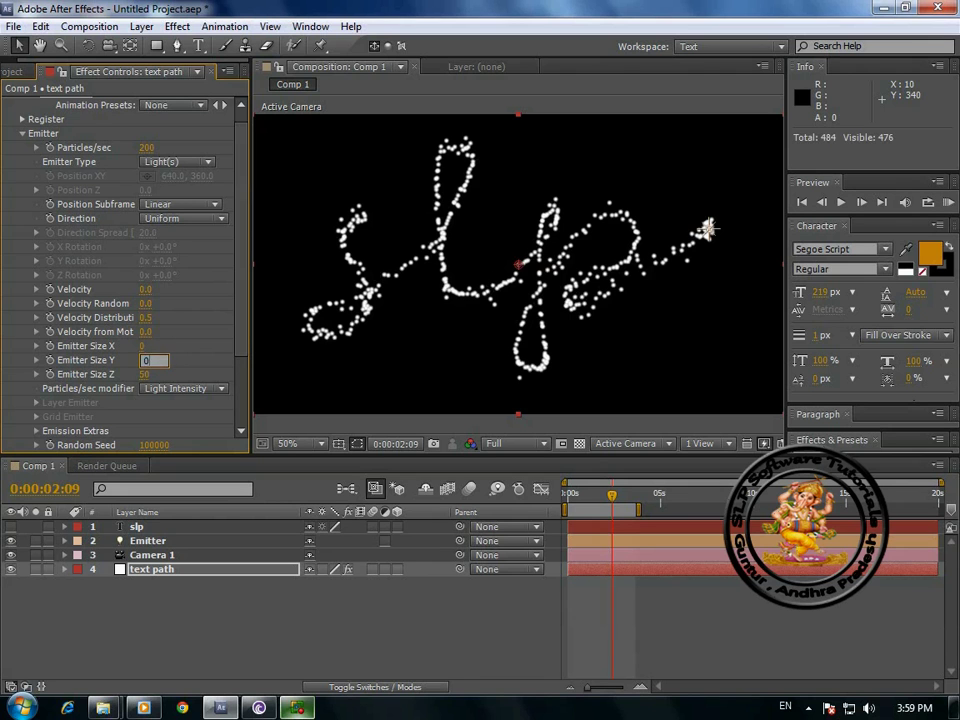
{"action": "key", "text": "Tab"}
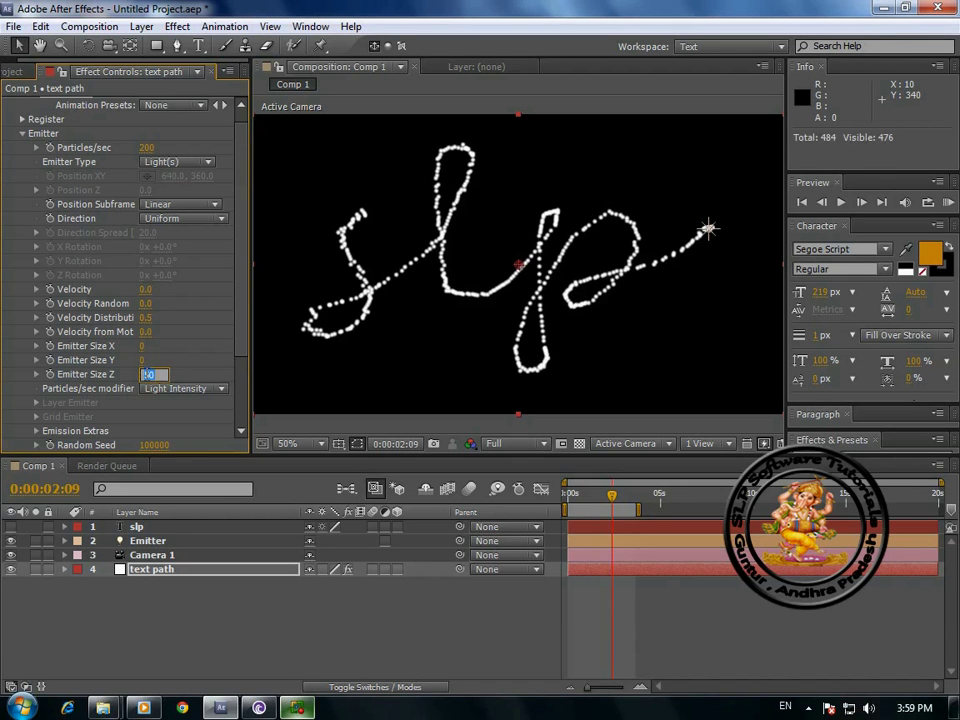
{"action": "type", "text": "0"}
{"action": "key", "text": "Return"}
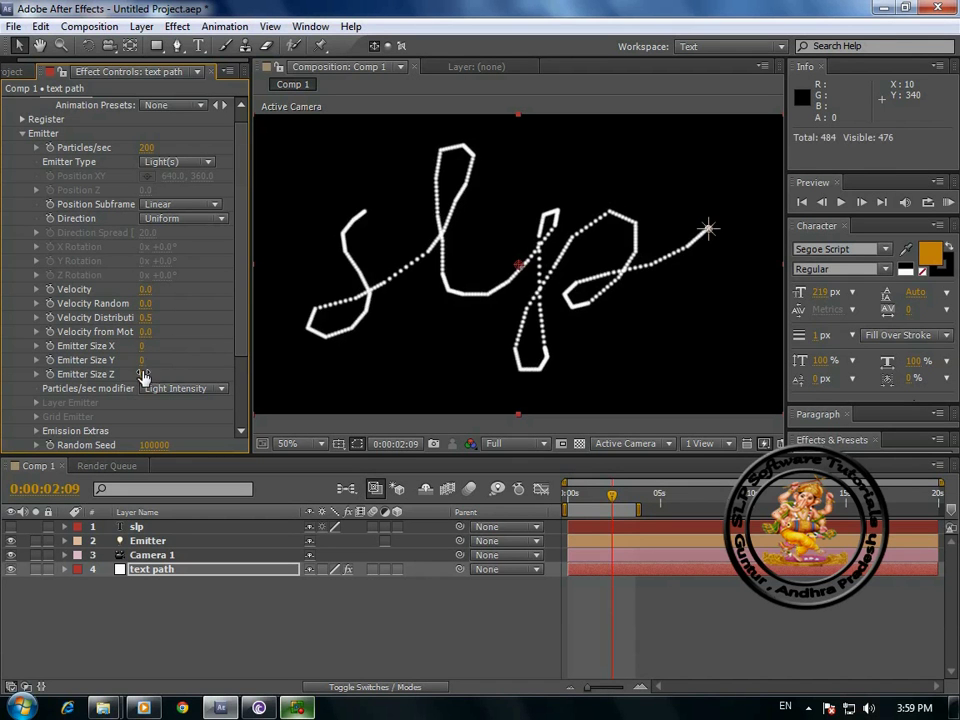
- Try Particles/sec at 300 and settle on 500 for a continuous particle line
{"action": "left_click", "coordinate": [147, 148]}
{"action": "type", "text": "300"}
{"action": "key", "text": "Return"}
{"action": "left_click", "coordinate": [147, 148]}
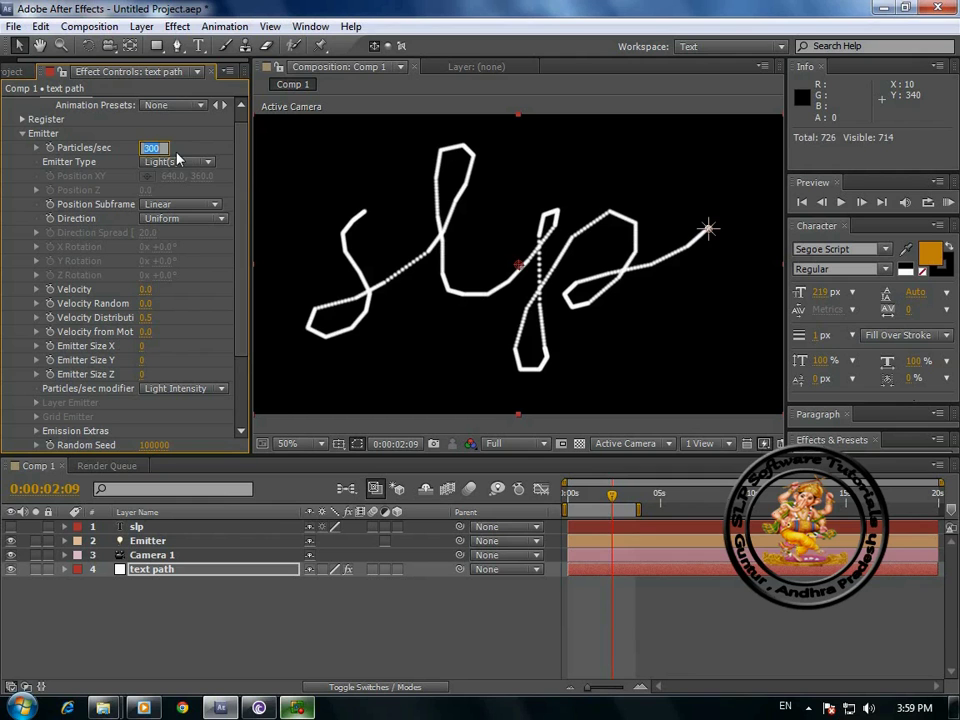
{"action": "type", "text": "500"}
{"action": "key", "text": "Return"}
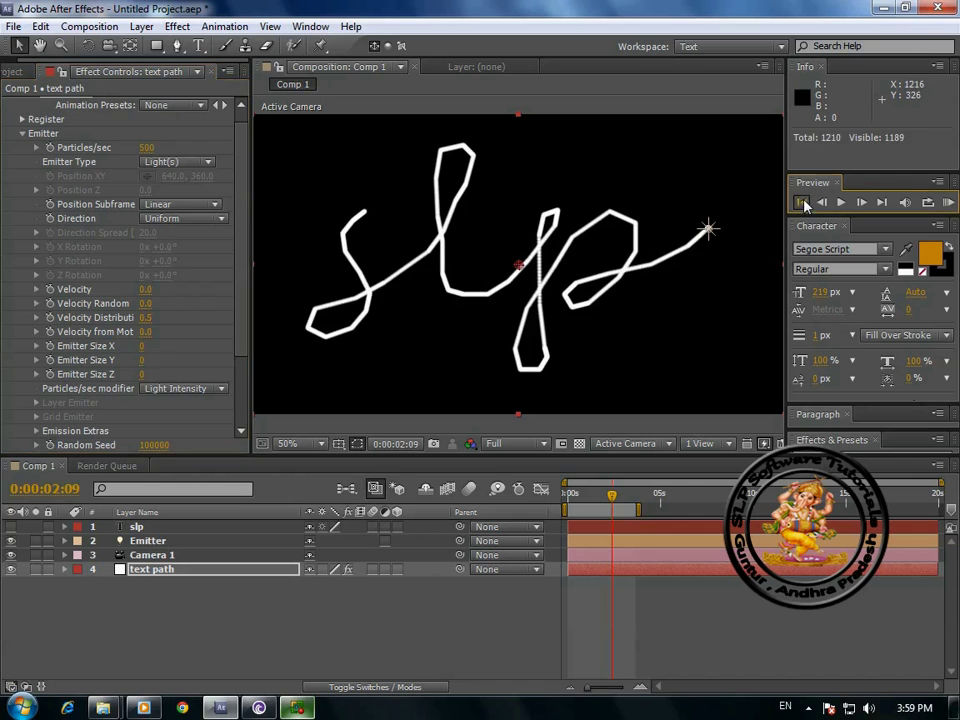
- Preview the writing animation from the first frame and scrub to 0:00:03:00
{"action": "left_click", "coordinate": [812, 202]}
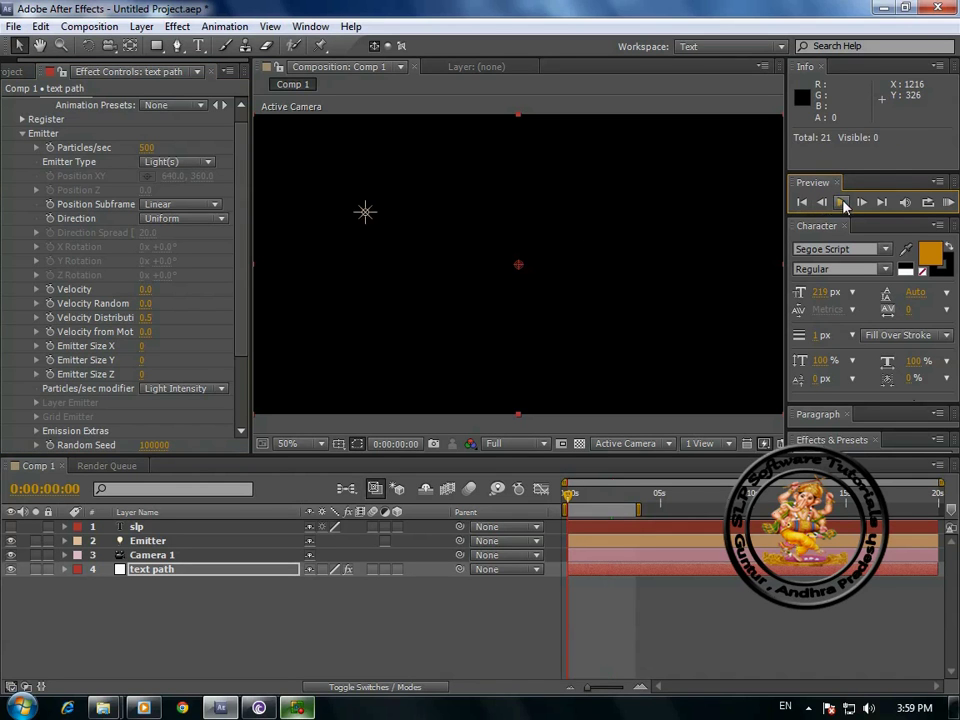
{"action": "left_click", "coordinate": [843, 203]}
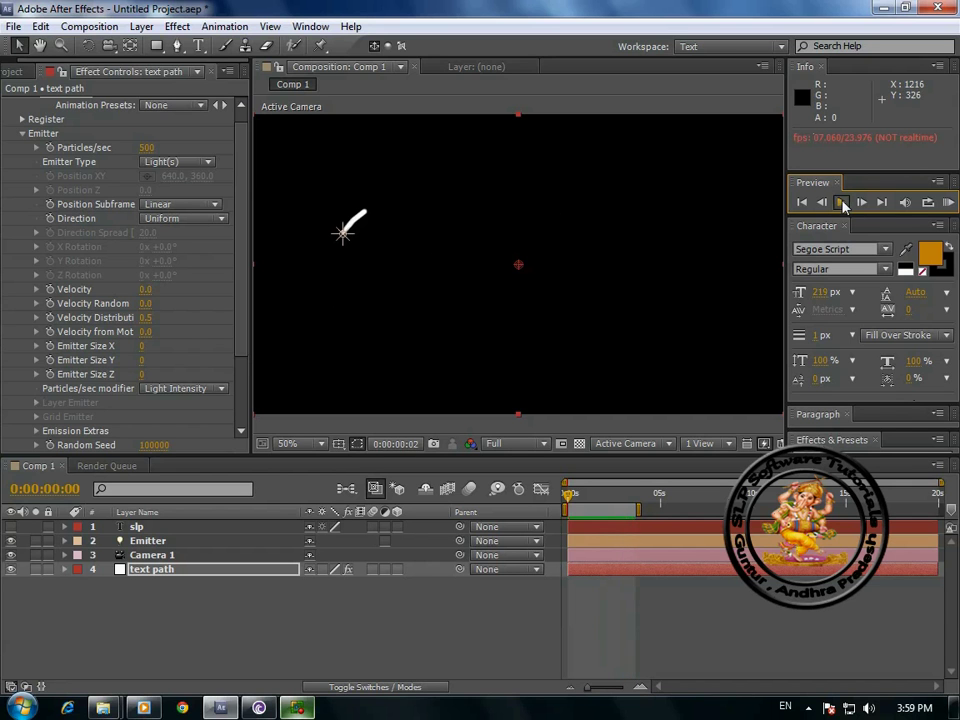
{"action": "left_click", "coordinate": [841, 203]}
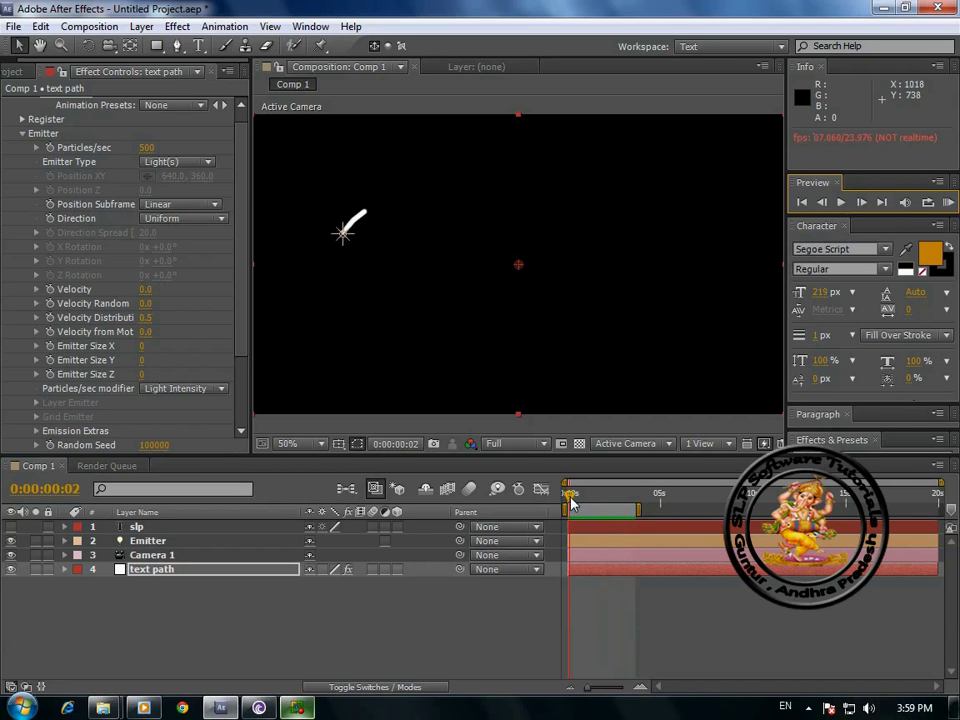
{"action": "left_click_drag", "start_coordinate": [572, 509], "coordinate": [624, 509]}
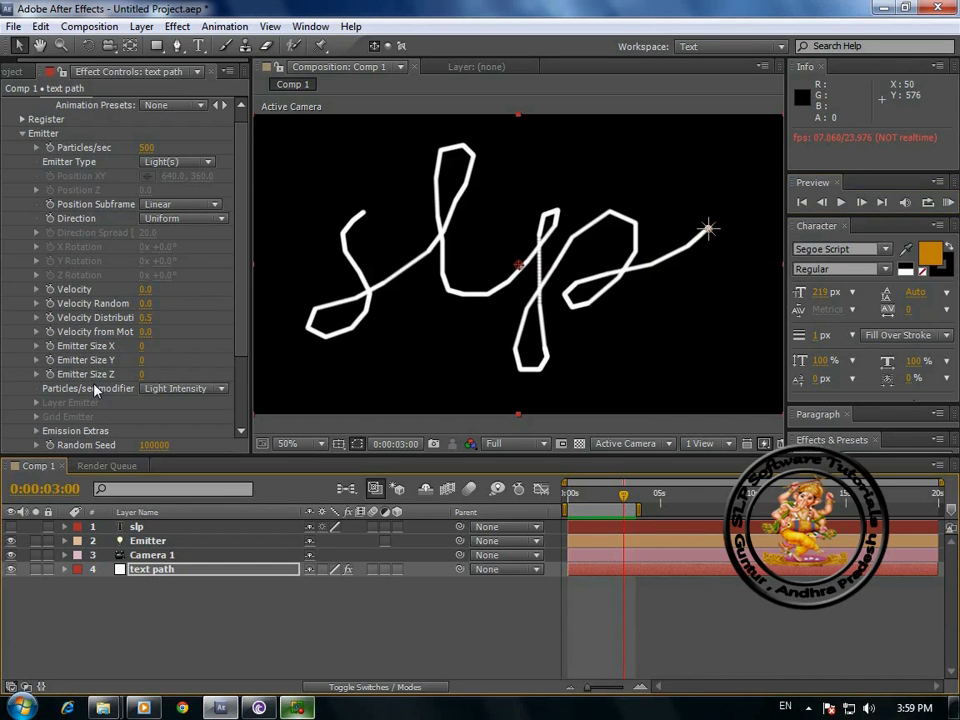
- Set the particle Life to 10 seconds and preview the animation up to 0:00:03:00
{"action": "scroll", "coordinate": [96, 388], "scroll_direction": "down", "scroll_amount": 3}
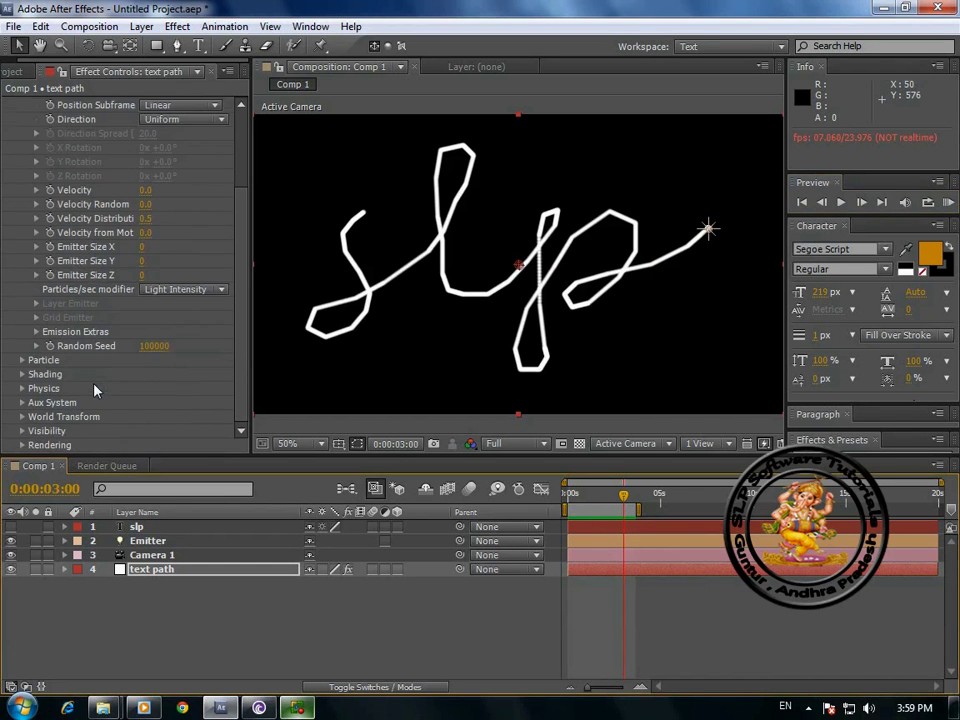
{"action": "left_click", "coordinate": [24, 360]}
{"action": "scroll", "coordinate": [120, 300], "scroll_direction": "down", "scroll_amount": 5}
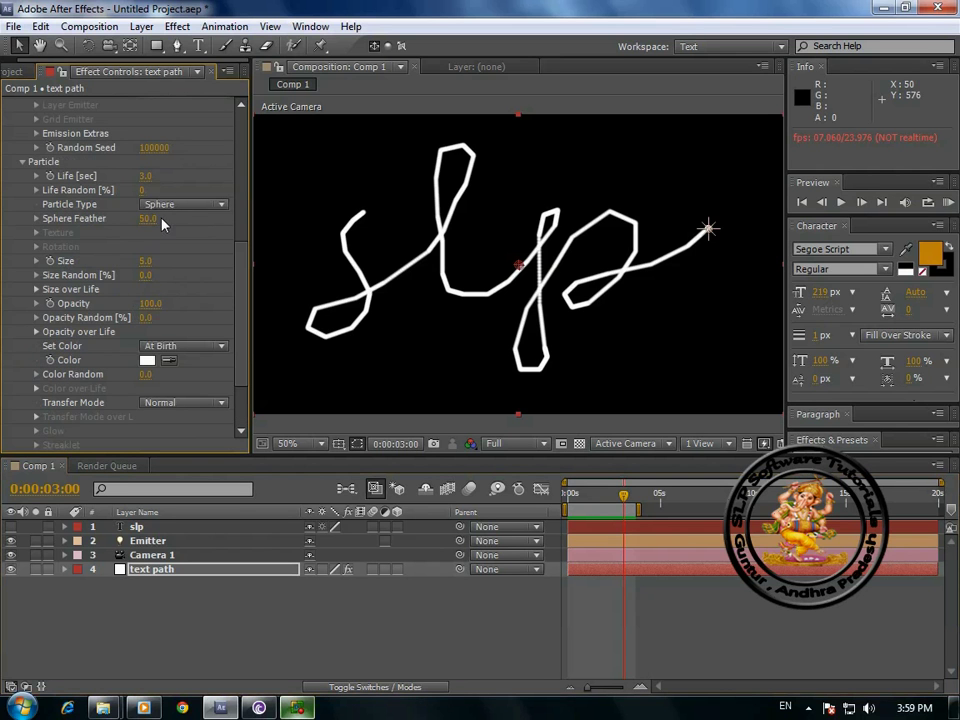
{"action": "left_click", "coordinate": [146, 176]}
{"action": "type", "text": "10"}
{"action": "key", "text": "Return"}
{"action": "left_click", "coordinate": [840, 202]}
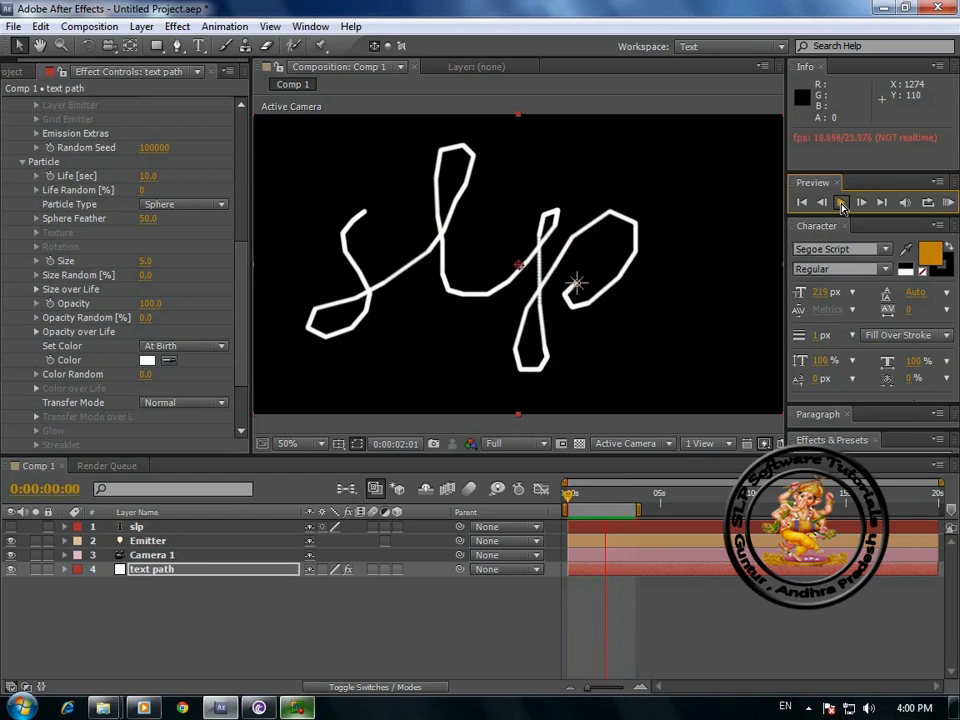
{"action": "key", "text": "space"}
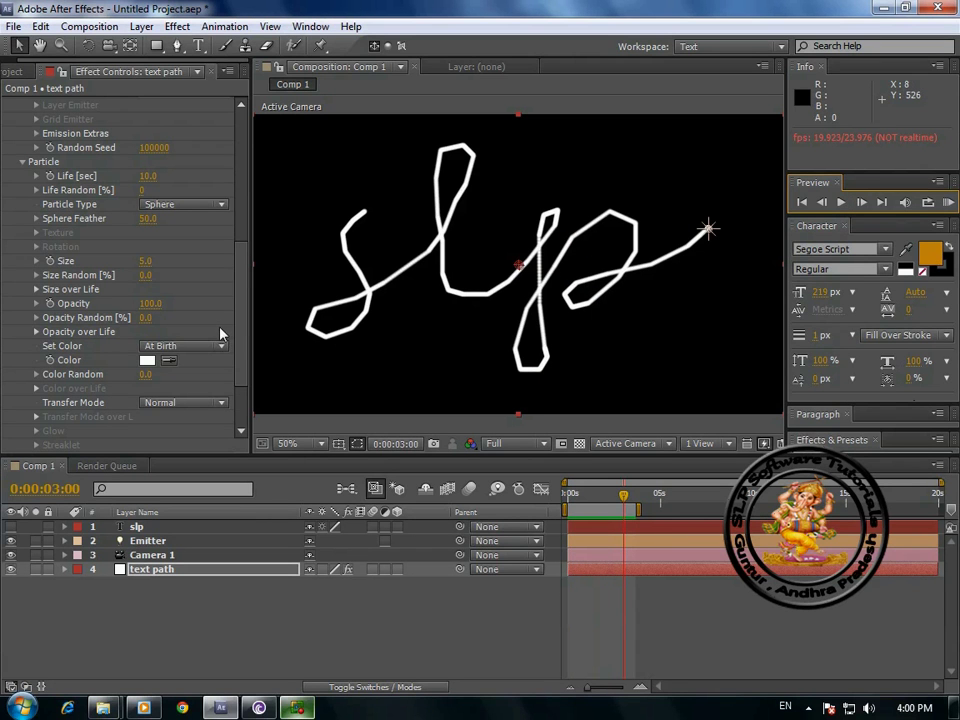
- Set the particles' Sphere Feather to 0 and their Transfer Mode to Add
{"action": "left_click", "coordinate": [150, 218]}
{"action": "type", "text": "0"}
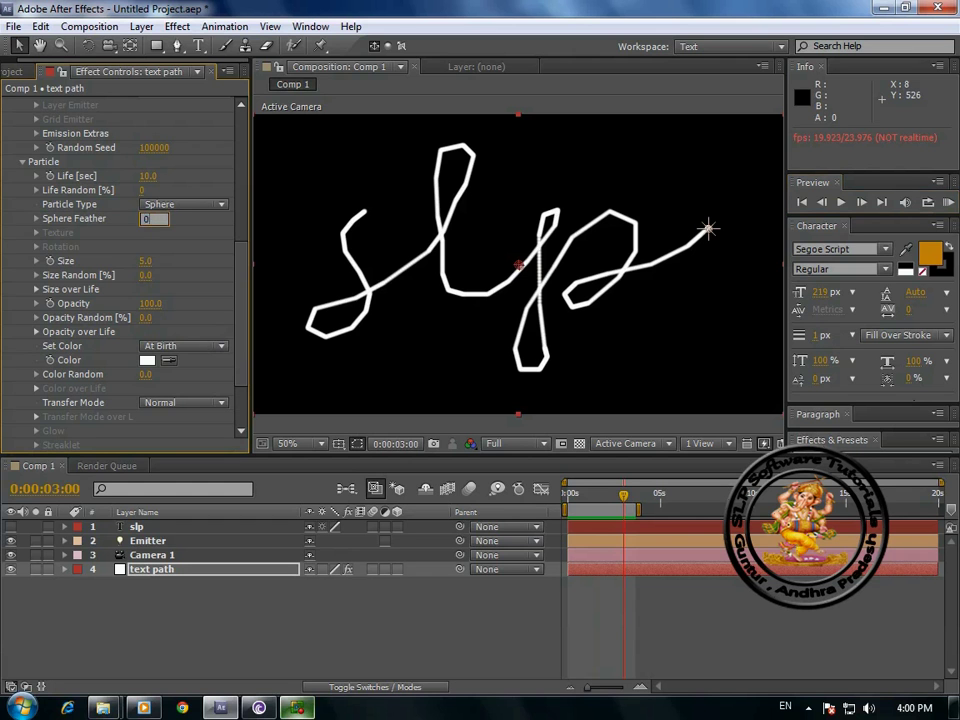
{"action": "key", "text": "Return"}
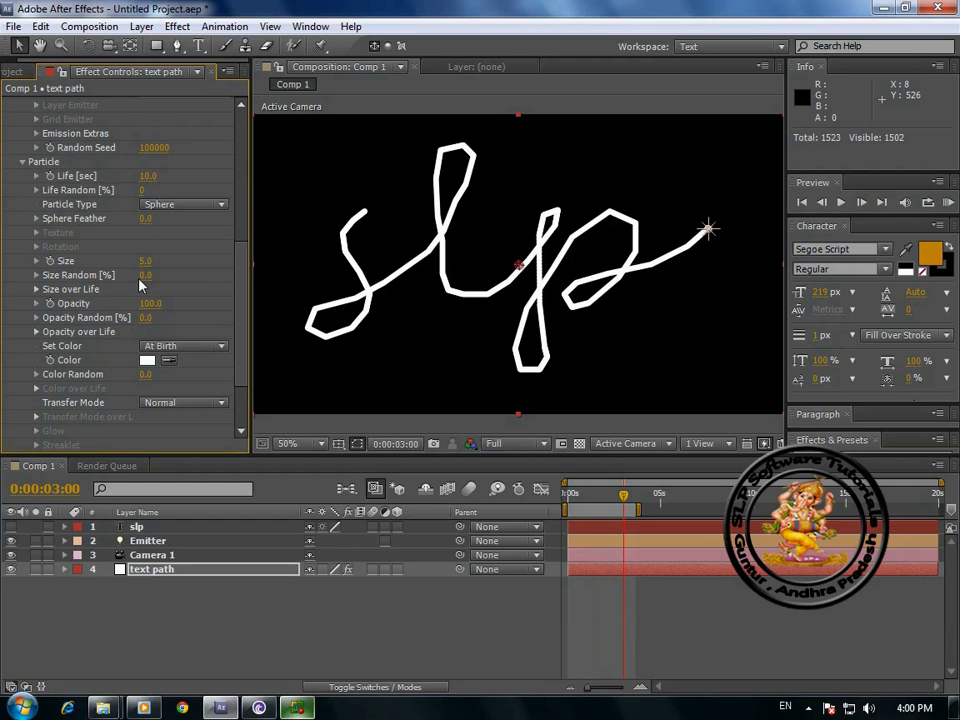
{"action": "scroll", "coordinate": [192, 272], "scroll_direction": "down", "scroll_amount": 3}
{"action": "left_click", "coordinate": [221, 328]}
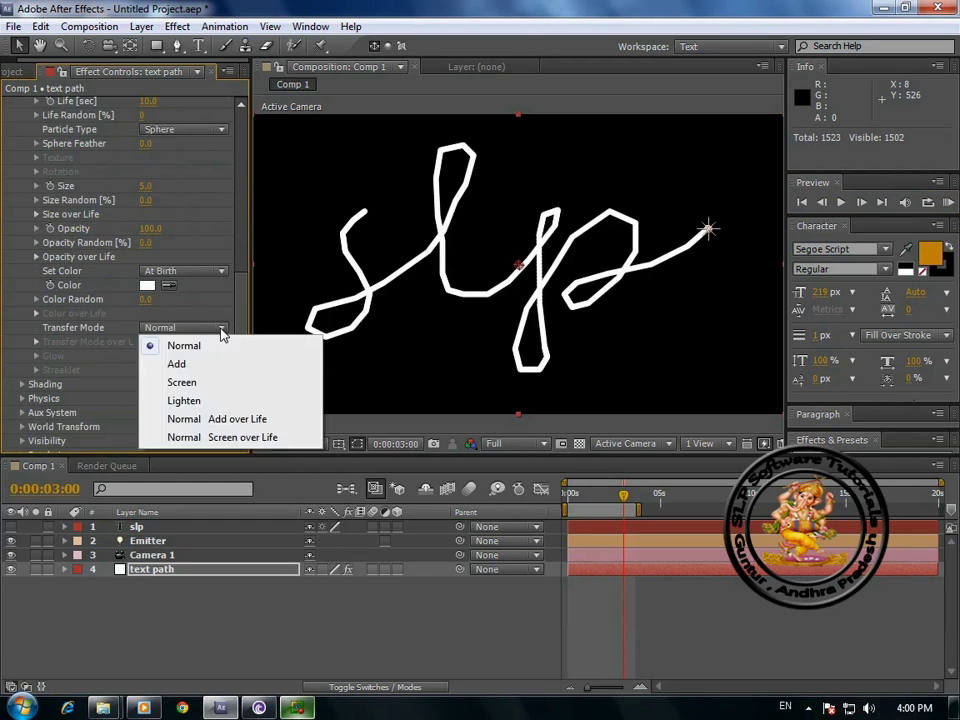
{"action": "left_click", "coordinate": [231, 366]}
{"action": "left_click", "coordinate": [85, 620]}
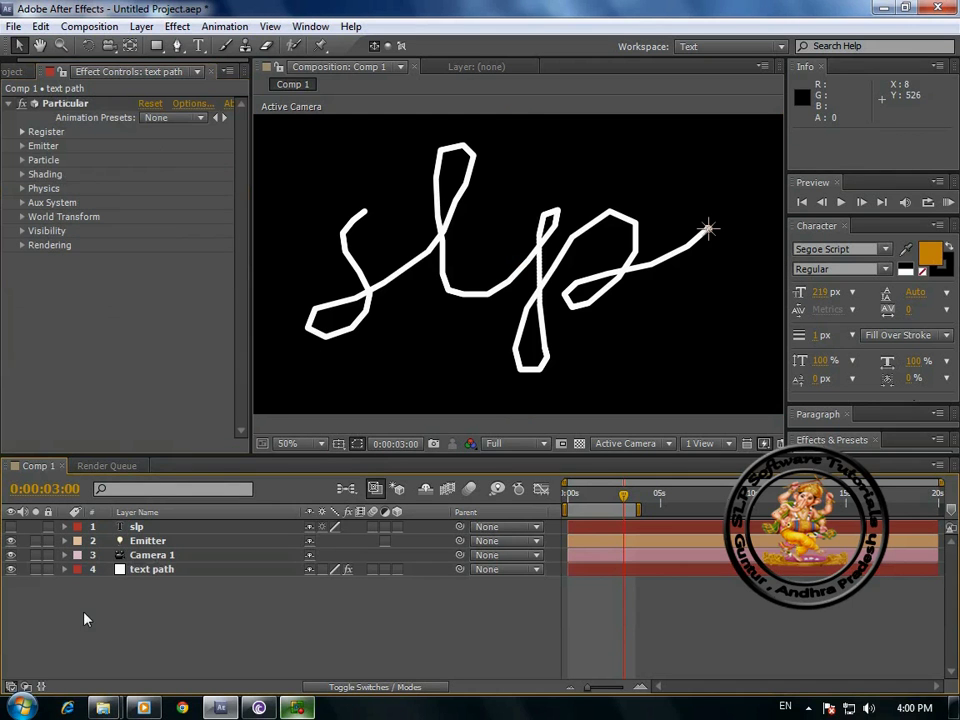
- Apply the Tint color correction effect to the text path layer
{"action": "left_click", "coordinate": [153, 572]}
{"action": "left_click", "coordinate": [141, 26]}
{"action": "mouse_move", "coordinate": [165, 28]}
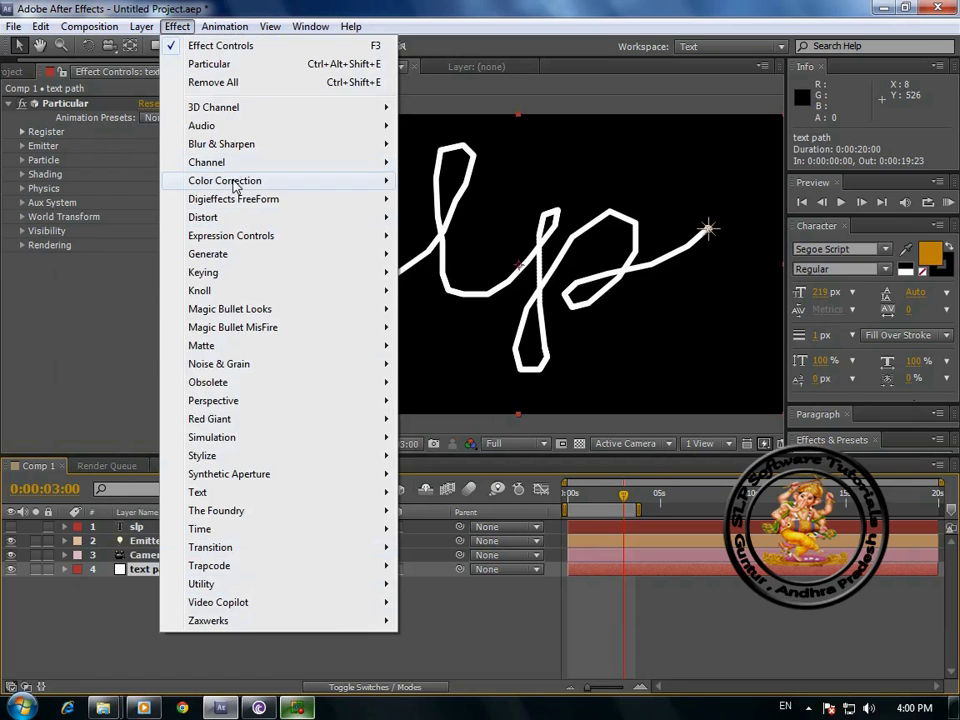
{"action": "mouse_move", "coordinate": [233, 186]}
{"action": "left_click", "coordinate": [608, 673]}
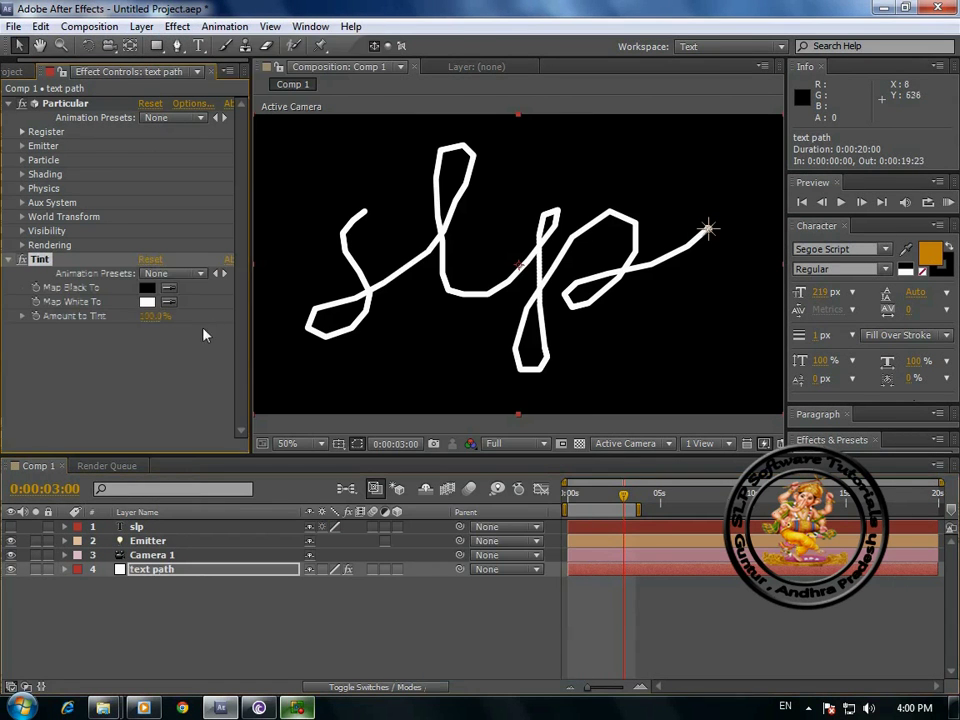
- Set Tint's Map White To color to bright green, 10FE04
{"action": "left_click", "coordinate": [147, 301]}
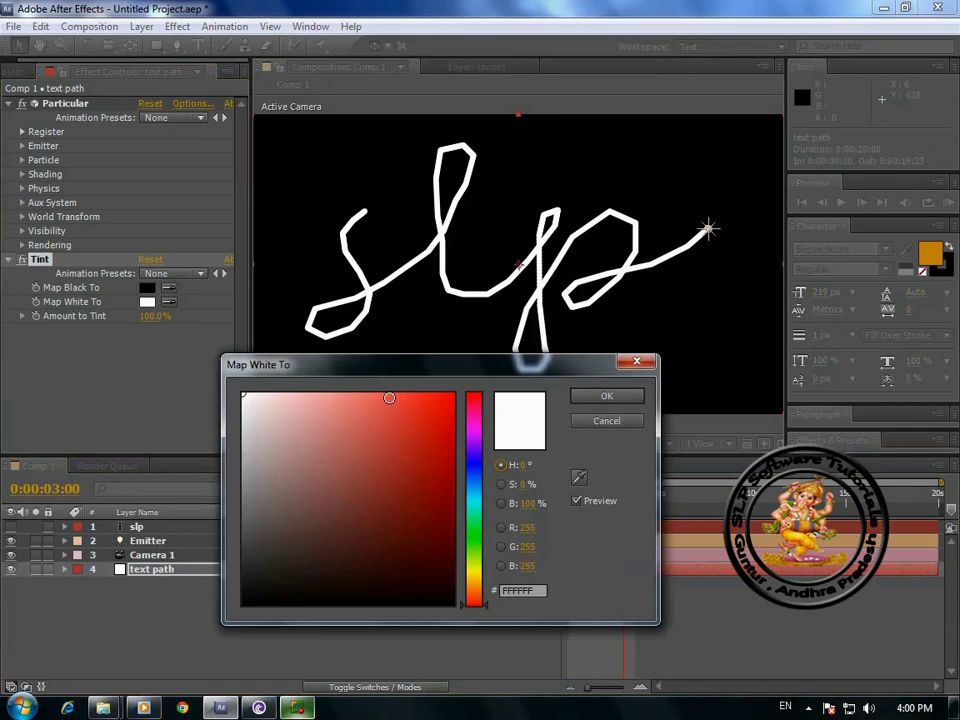
{"action": "left_click", "coordinate": [474, 537]}
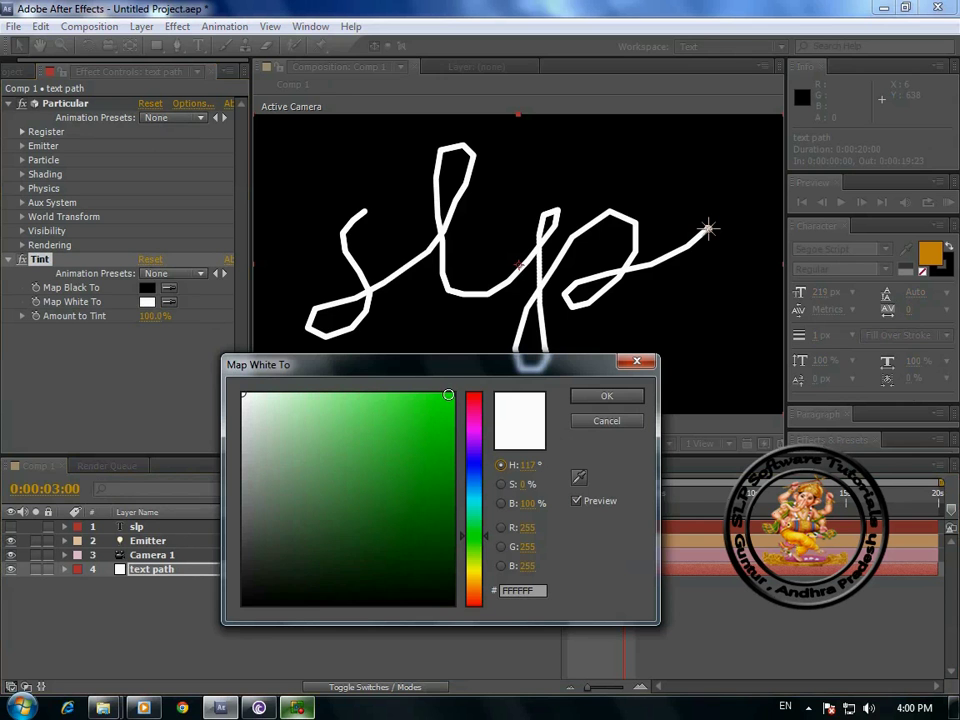
{"action": "left_click", "coordinate": [450, 395]}
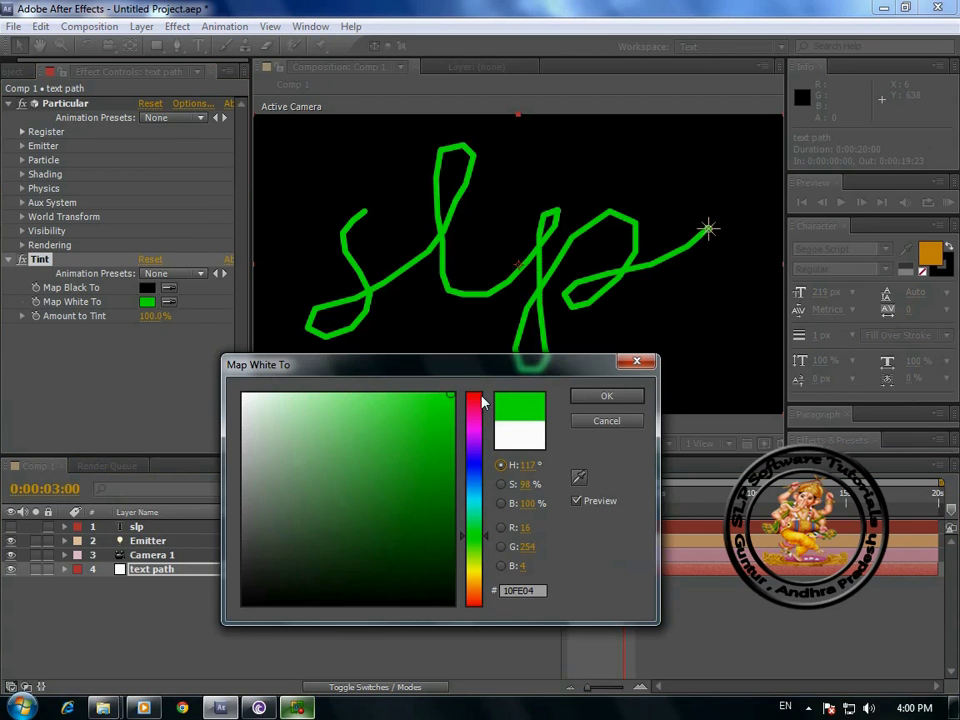
{"action": "left_click", "coordinate": [605, 396]}
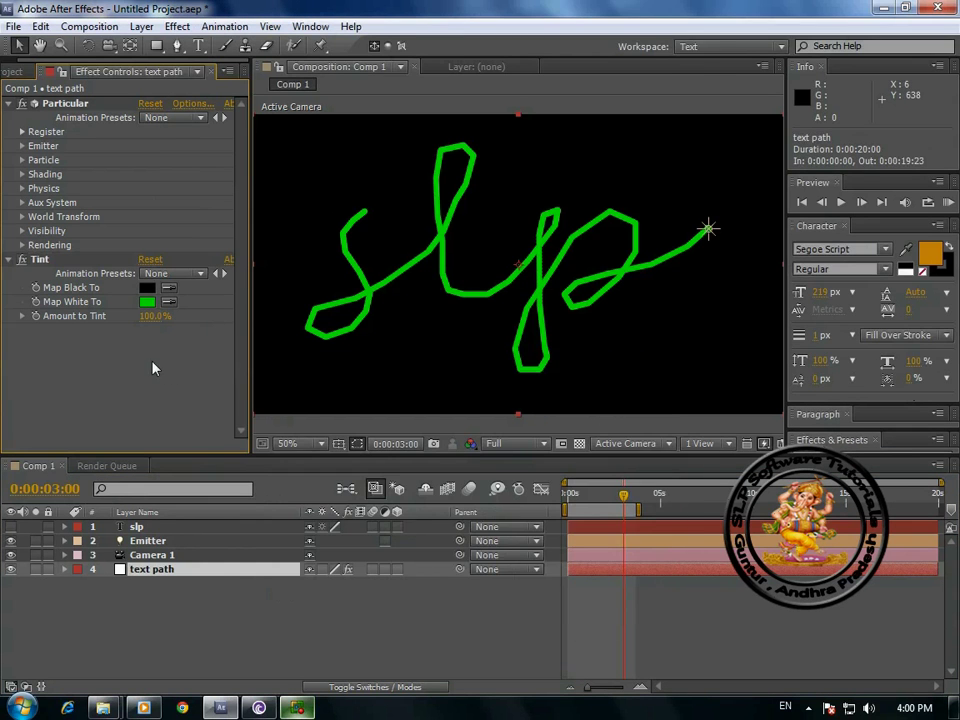
- Apply the Stylize Glow effect to the text path layer, keeping its default settings, and collapse the layer's effects
{"action": "left_click", "coordinate": [9, 259]}
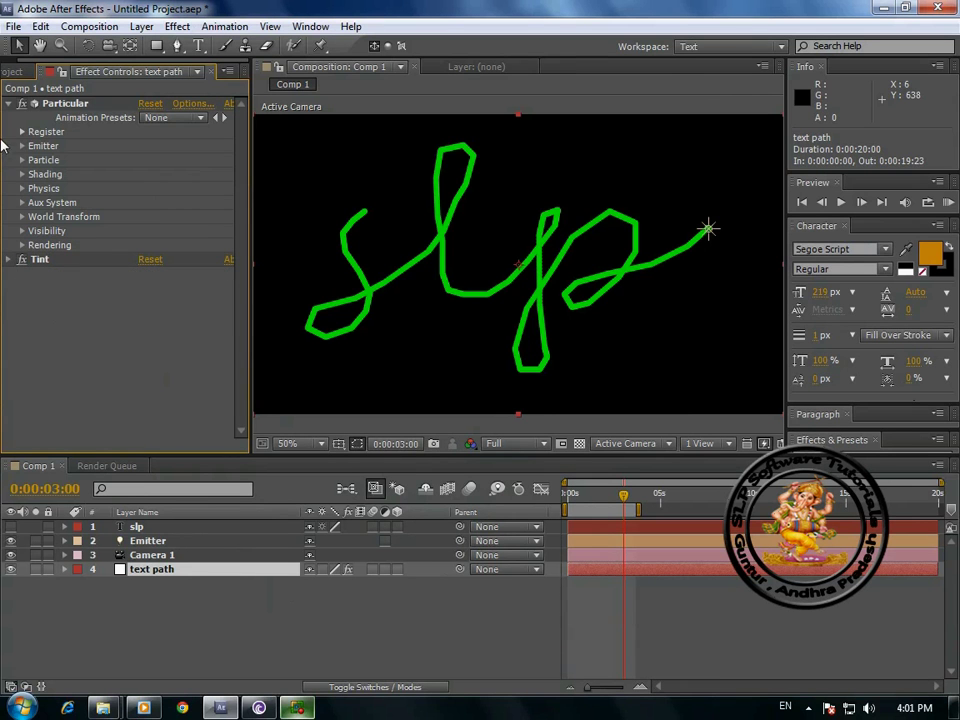
{"action": "left_click", "coordinate": [9, 103]}
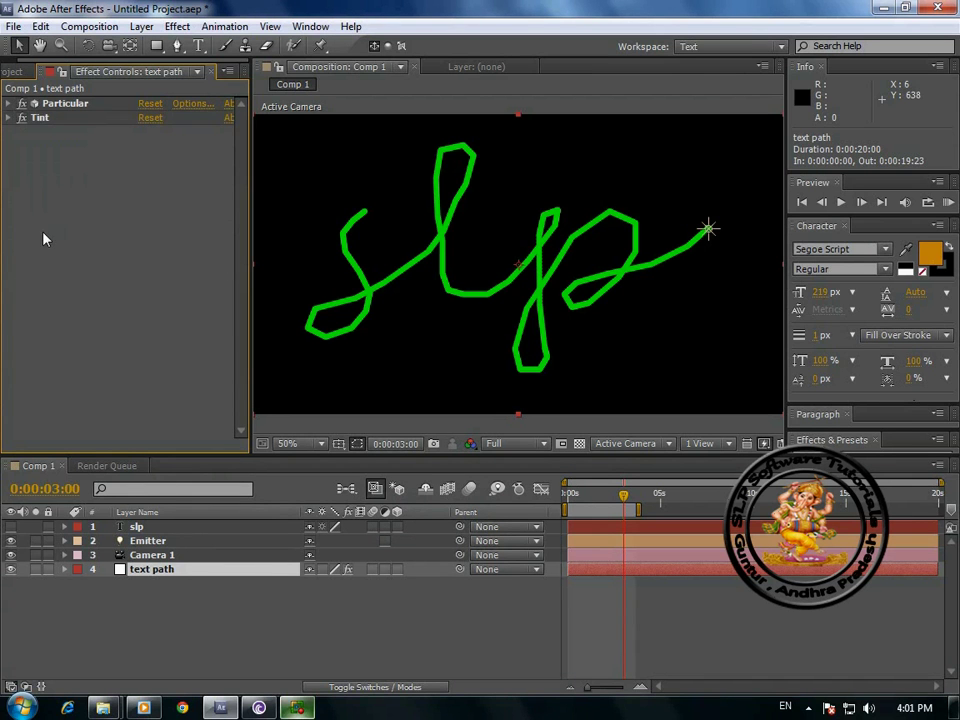
{"action": "left_click", "coordinate": [176, 27]}
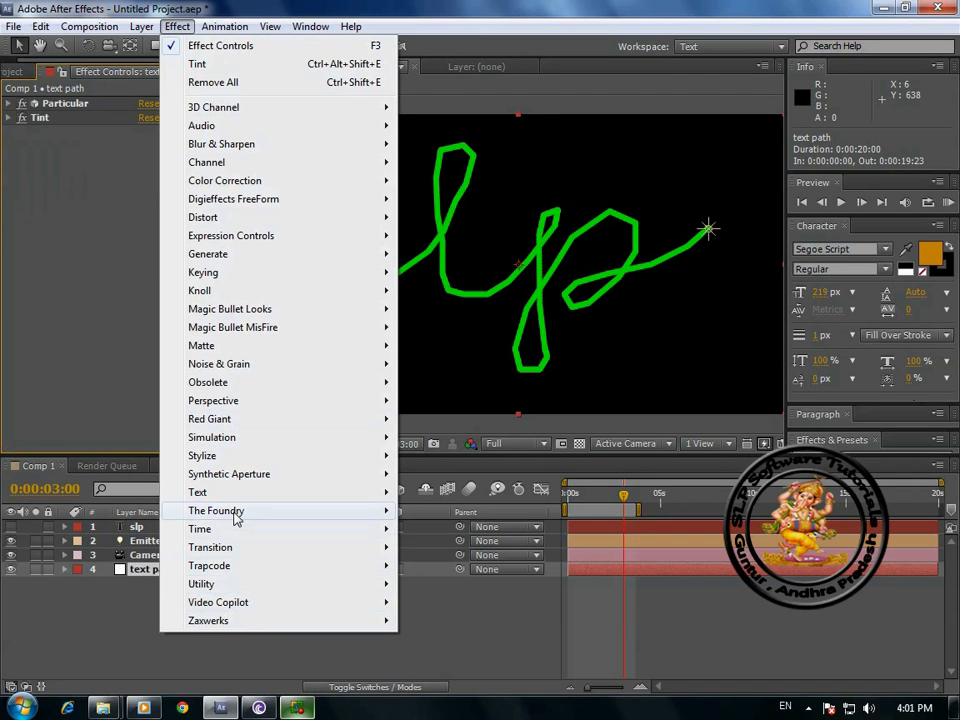
{"action": "mouse_move", "coordinate": [229, 456]}
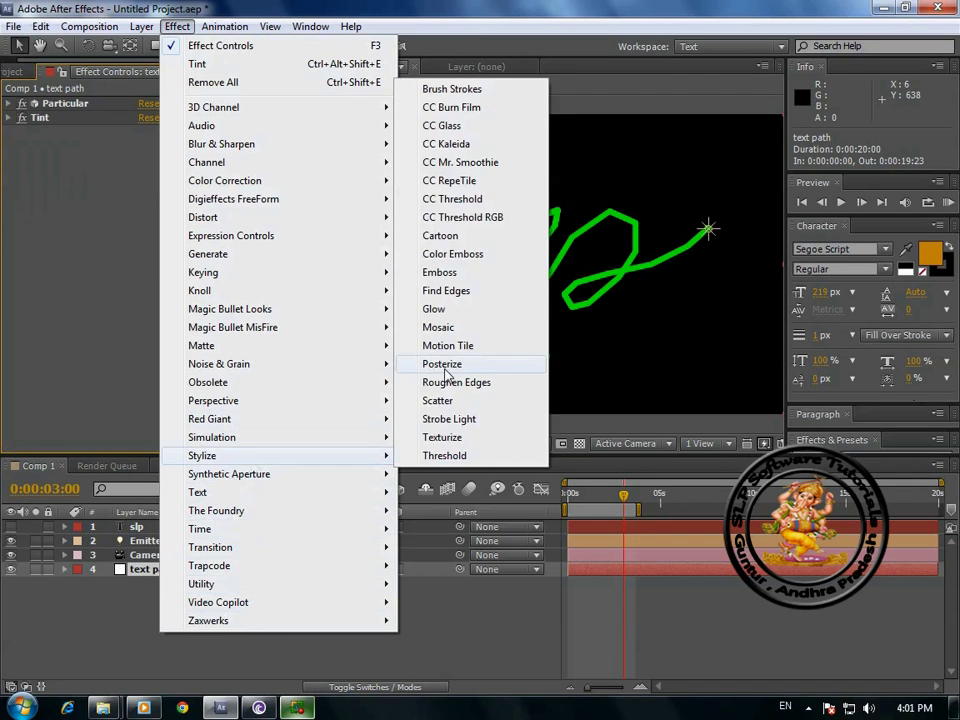
{"action": "left_click", "coordinate": [438, 309]}
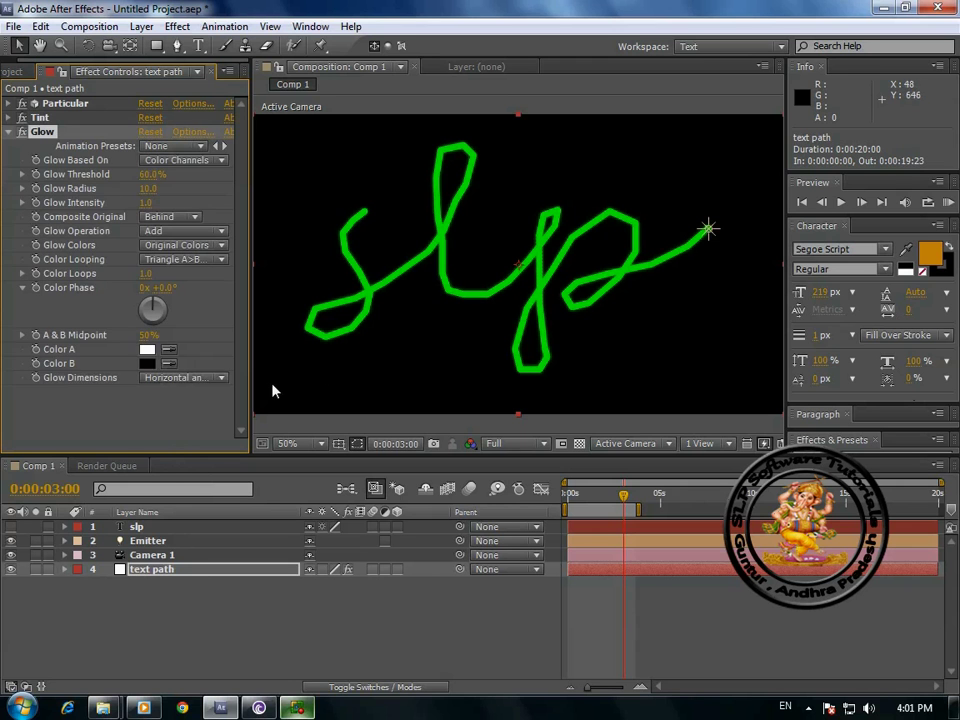
{"action": "left_click", "coordinate": [9, 132]}
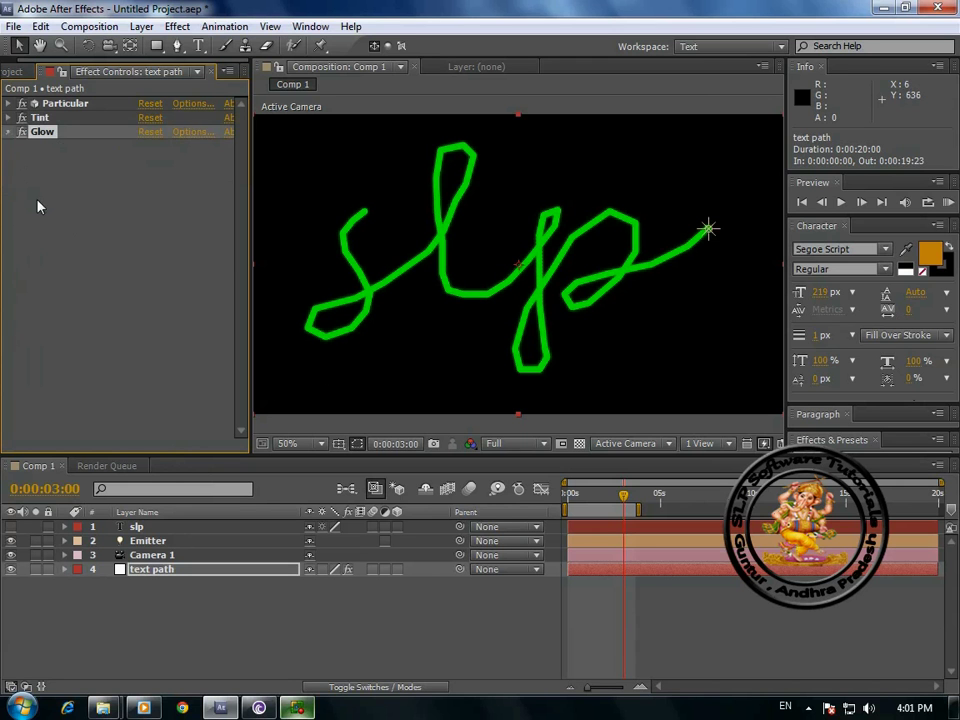
- Create a white 1280 x 720 px solid named textsprkles and place it below the text path layer
{"action": "left_click", "coordinate": [168, 600]}
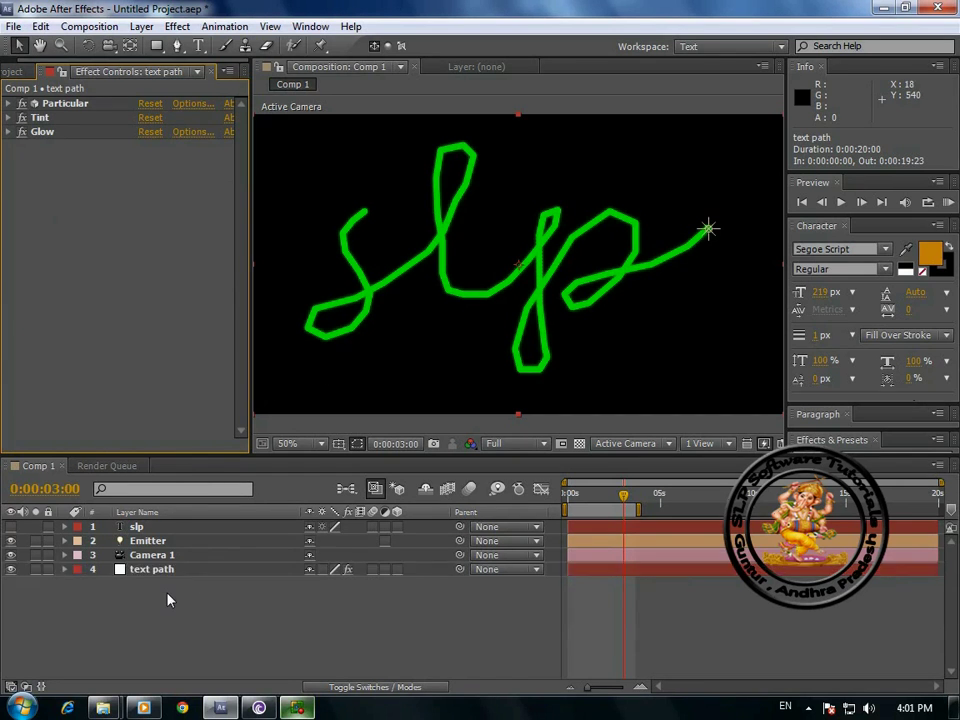
{"action": "left_click", "coordinate": [140, 26]}
{"action": "mouse_move", "coordinate": [165, 52]}
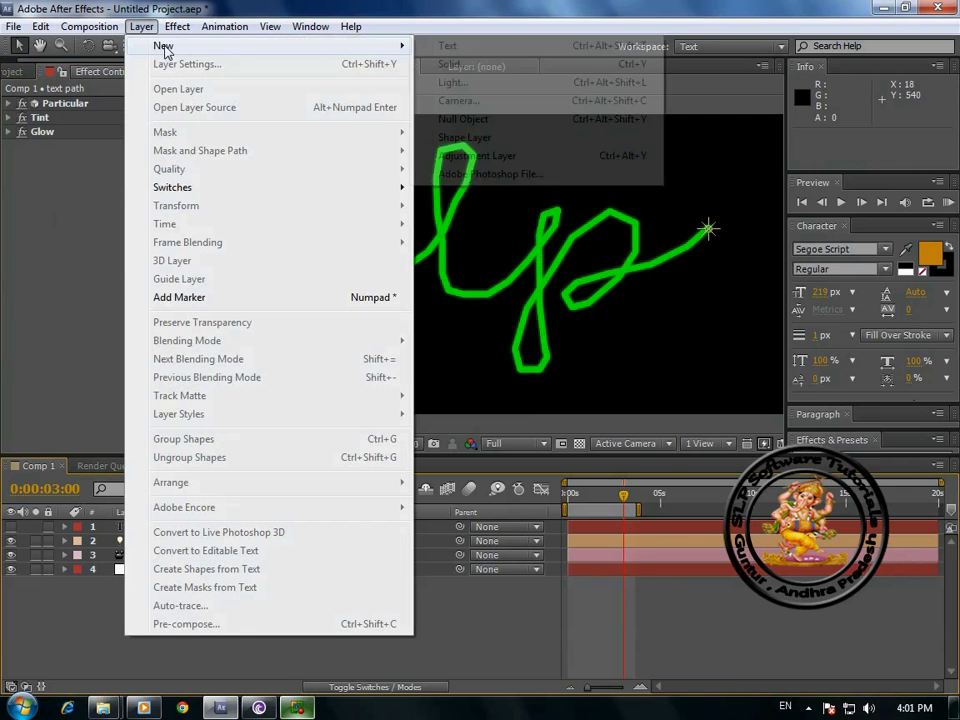
{"action": "left_click", "coordinate": [456, 64]}
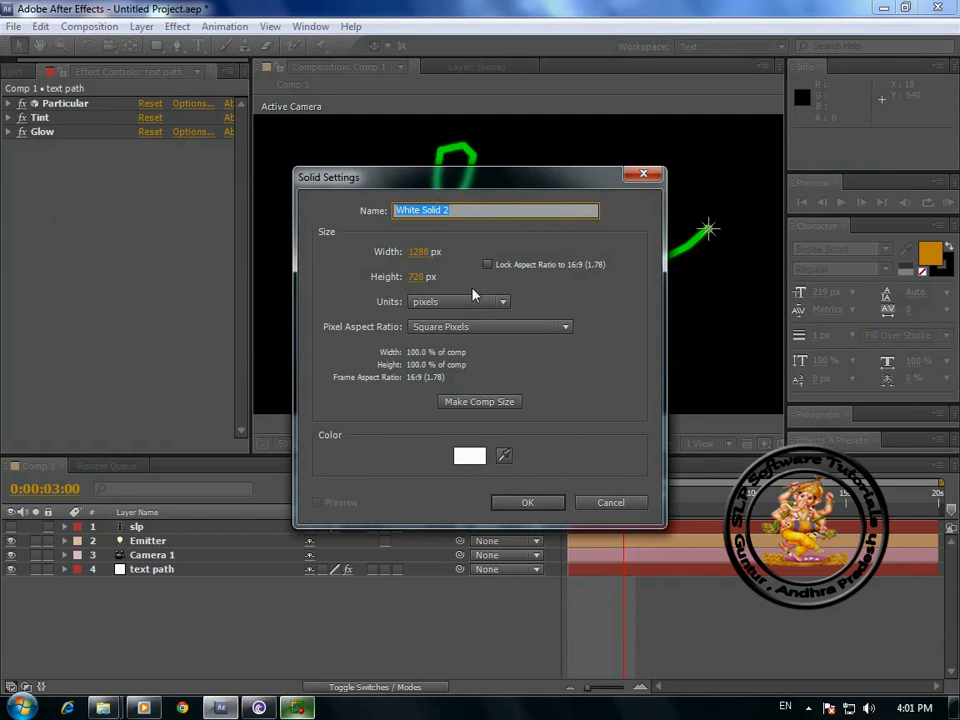
{"action": "type", "text": "textsp"}
{"action": "type", "text": "rkles"}
{"action": "left_click", "coordinate": [510, 505]}
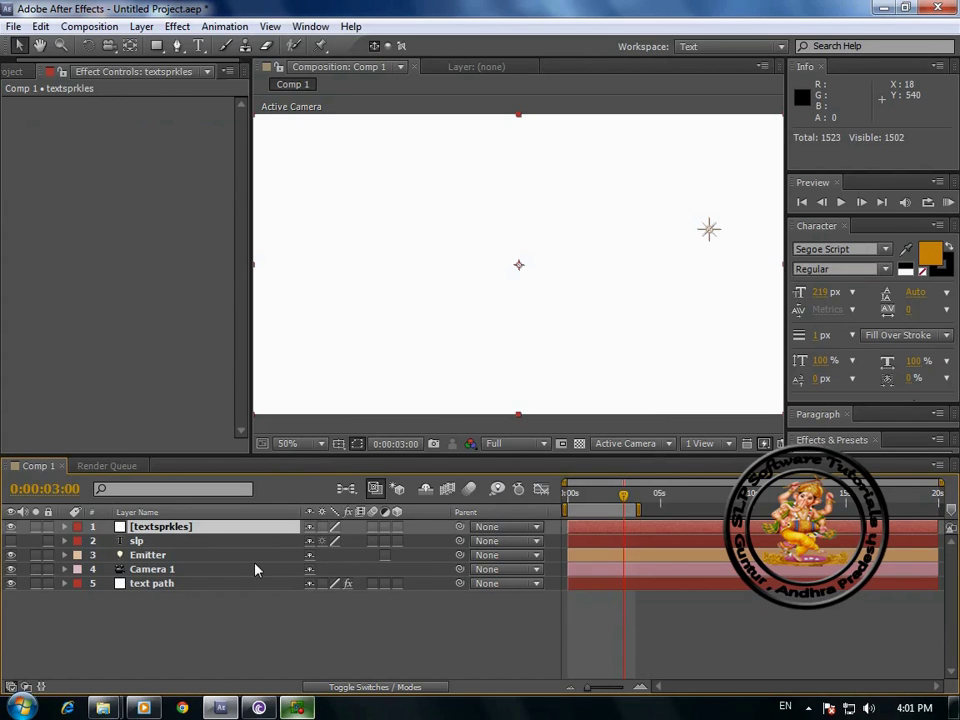
{"action": "left_click_drag", "start_coordinate": [189, 530], "coordinate": [190, 603]}
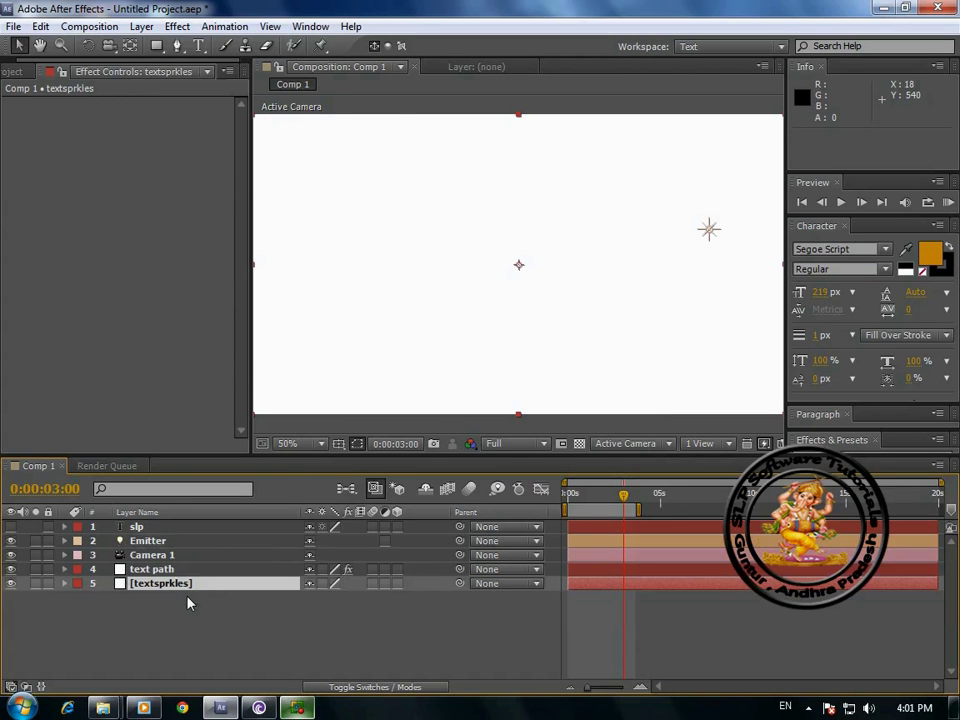
- Apply the Trapcode Particular effect to the textsprkles layer
{"action": "left_click", "coordinate": [174, 27]}
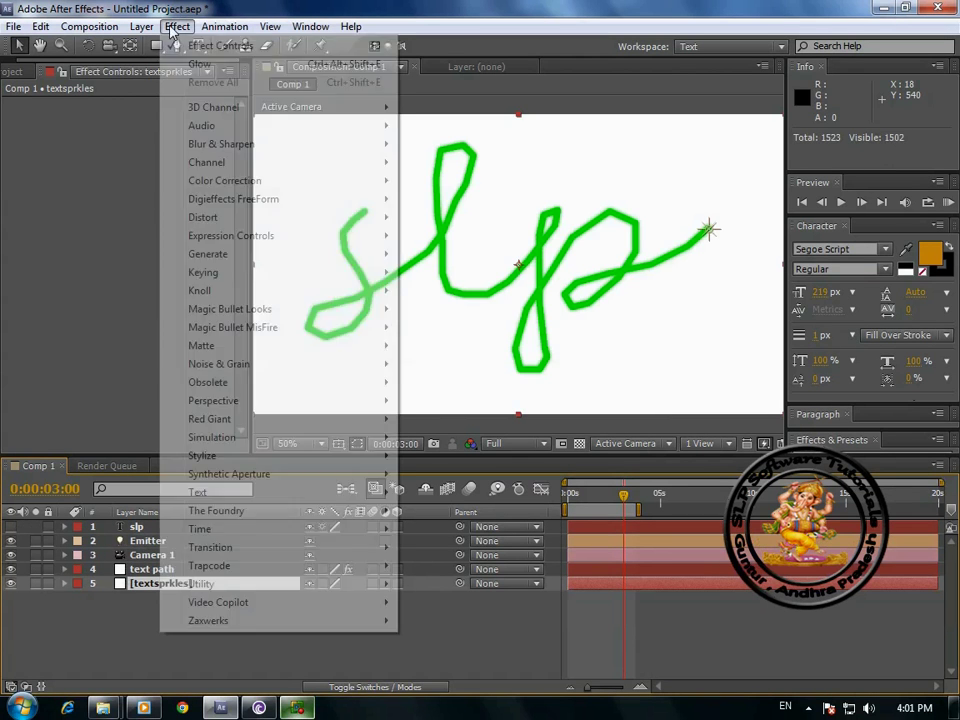
{"action": "mouse_move", "coordinate": [243, 574]}
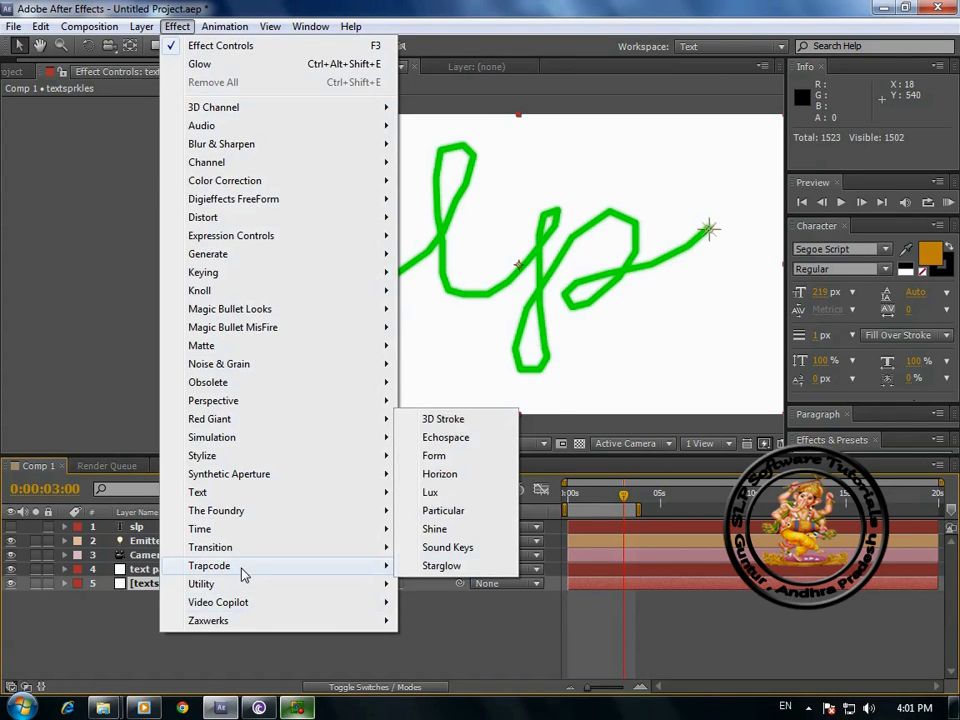
{"action": "left_click", "coordinate": [446, 510]}
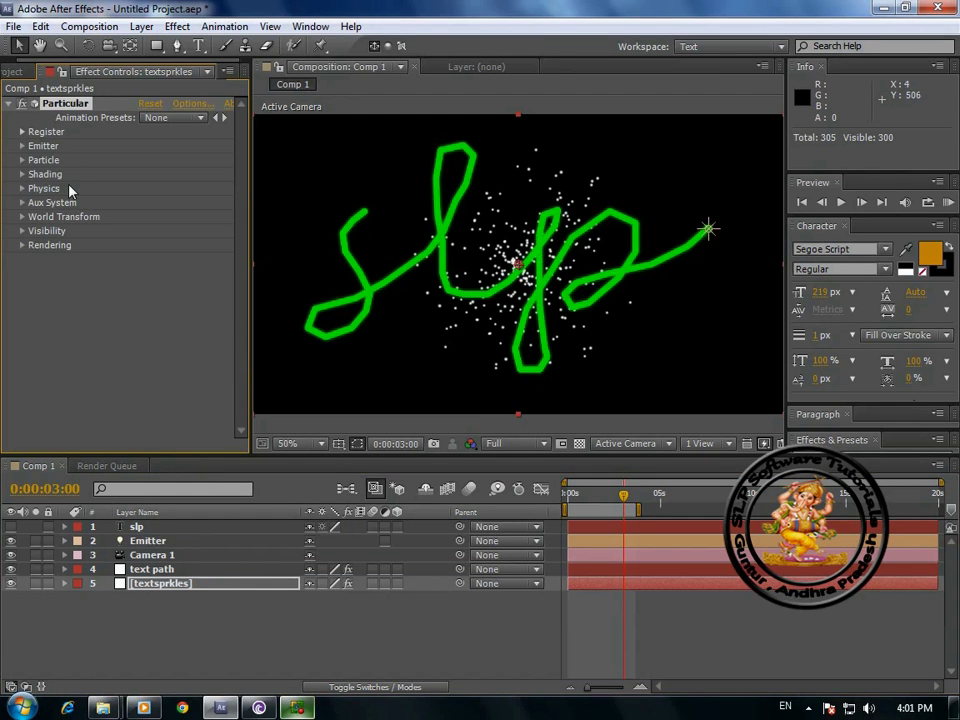
- Set the textsprkles emitter to 500 particles per second and its Emitter Type to Light(s)
{"action": "left_click", "coordinate": [23, 147]}
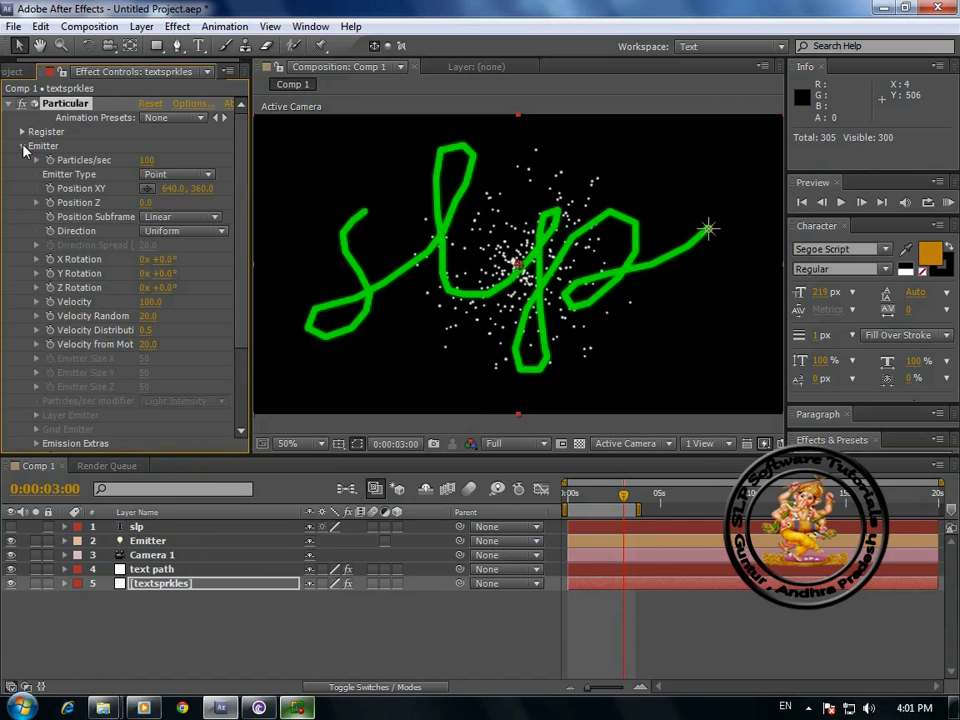
{"action": "scroll", "coordinate": [23, 147], "scroll_direction": "down", "scroll_amount": 1}
{"action": "left_click", "coordinate": [147, 147]}
{"action": "type", "text": "400"}
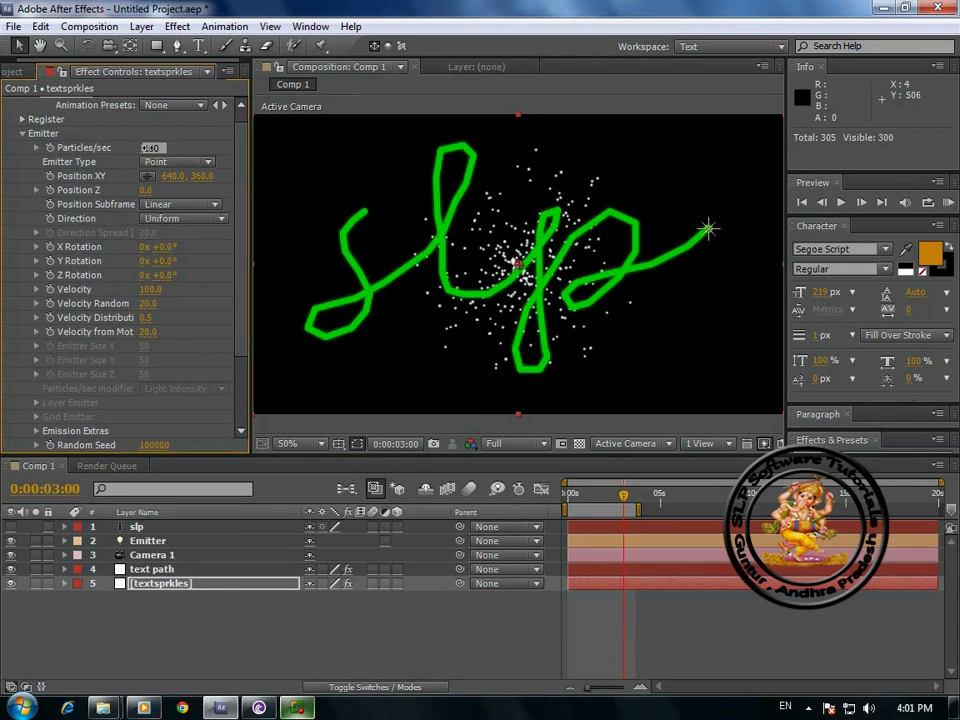
{"action": "type", "text": "50"}
{"action": "key", "text": "Return"}
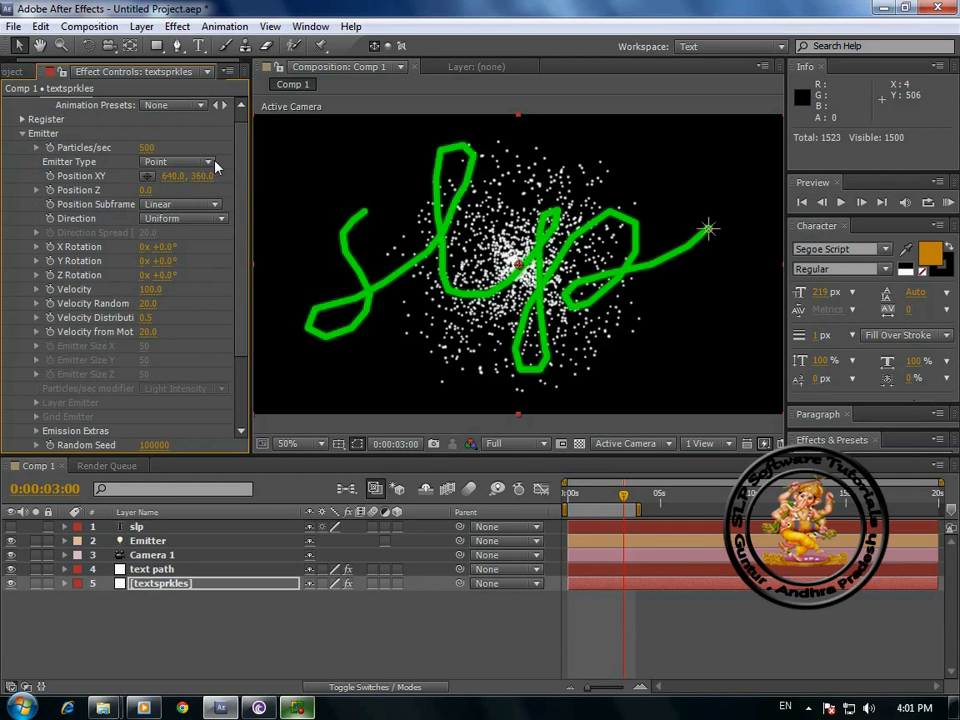
{"action": "left_click", "coordinate": [216, 166]}
{"action": "left_click", "coordinate": [190, 256]}
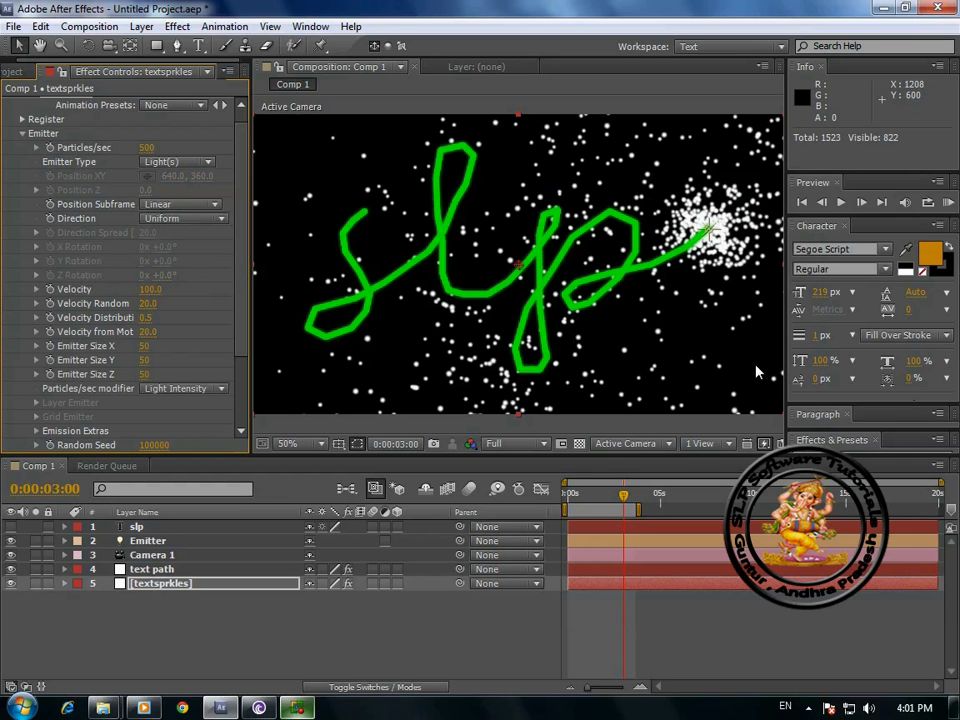
- Move the current time to 0:00:01:02 and set the textsprkles emitter's Velocity to 50
{"action": "left_click_drag", "start_coordinate": [623, 497], "coordinate": [587, 498]}
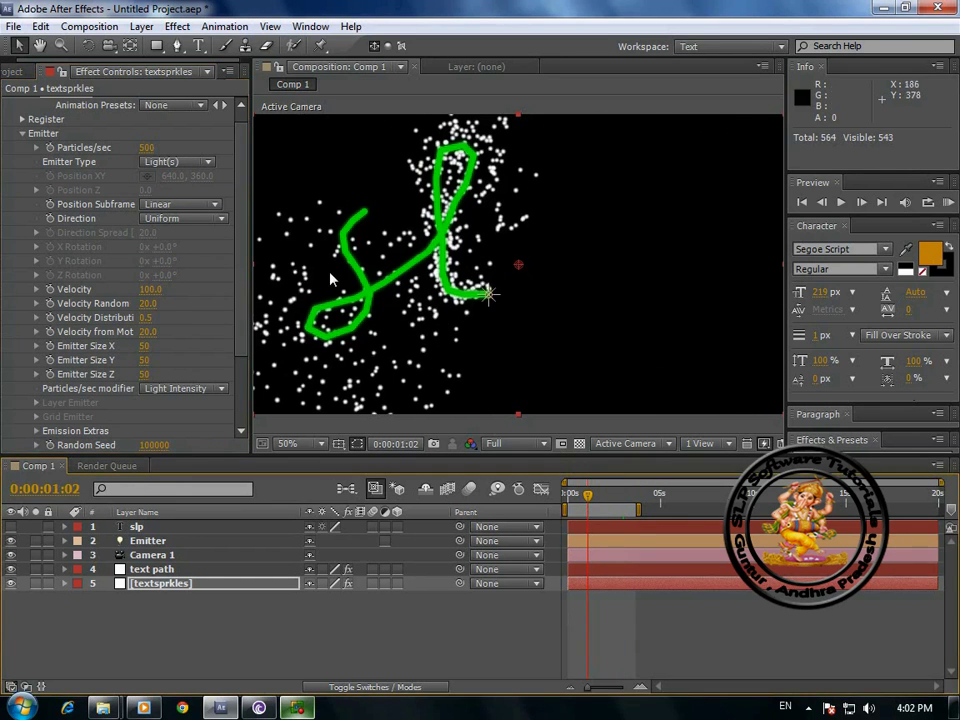
{"action": "left_click", "coordinate": [149, 290]}
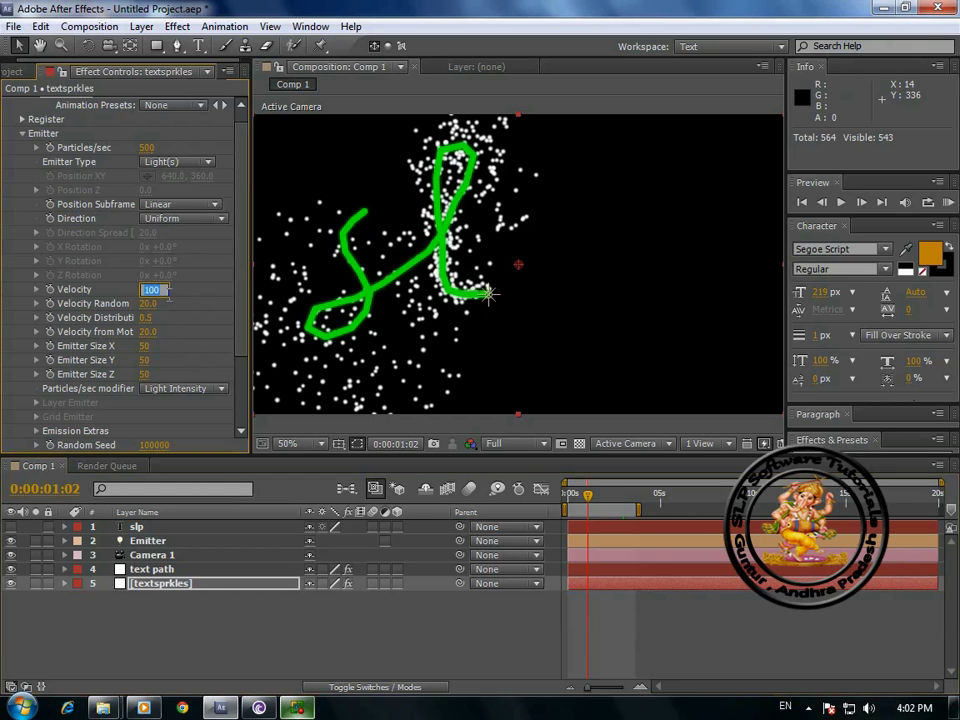
{"action": "type", "text": "50."}
{"action": "key", "text": "Return"}
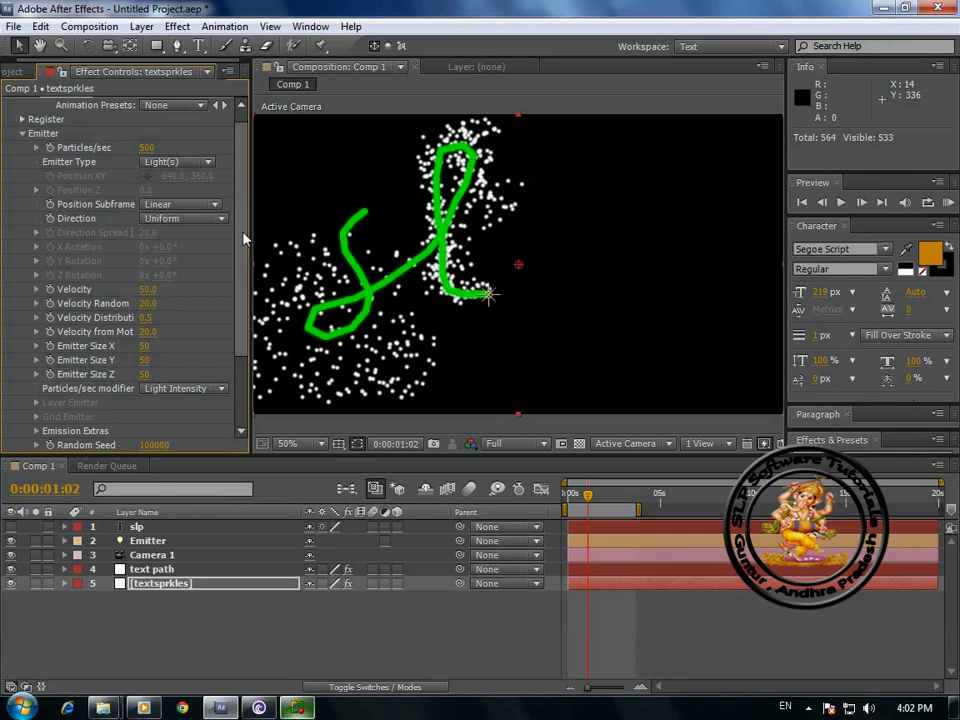
- Set the particle Size of the textsprkles layer to 1.5
{"action": "left_click_drag", "start_coordinate": [243, 238], "coordinate": [246, 311]}
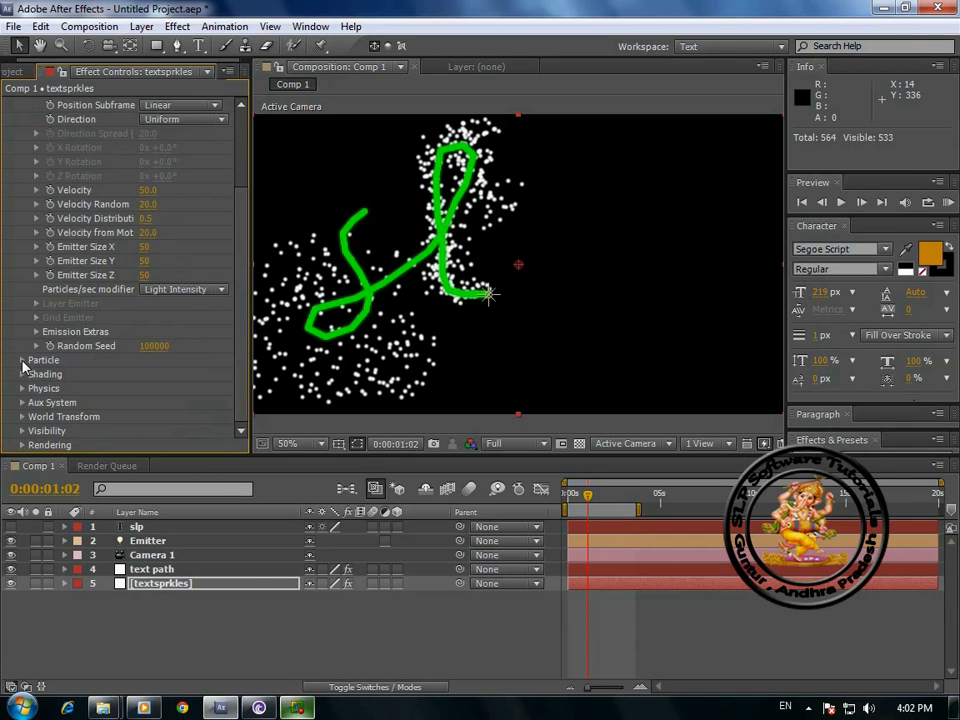
{"action": "left_click", "coordinate": [22, 361]}
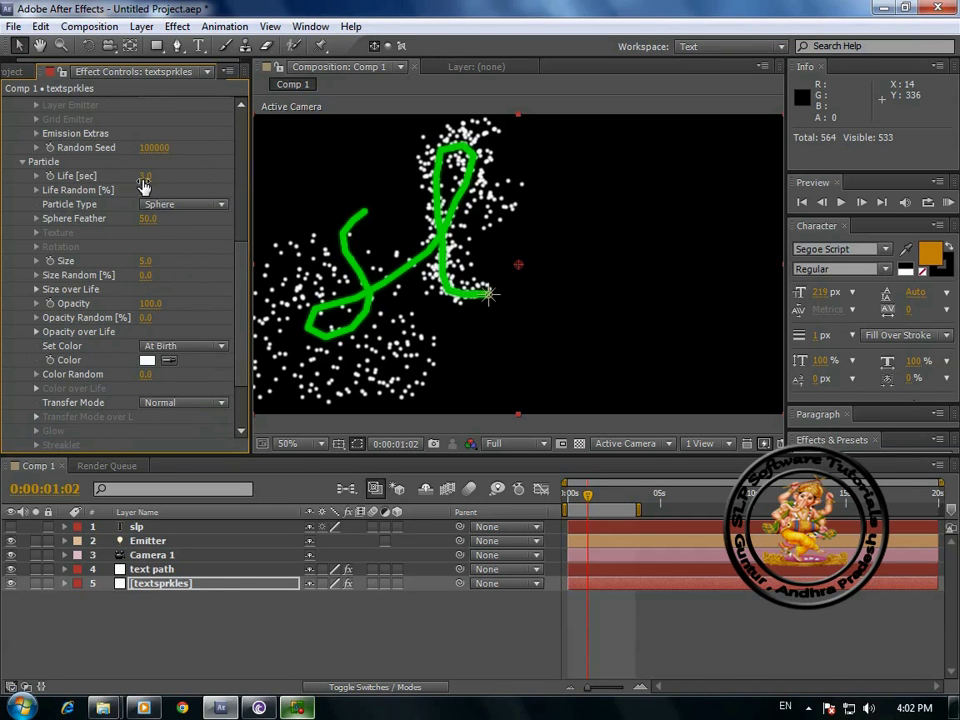
{"action": "left_click", "coordinate": [147, 261]}
{"action": "type", "text": "1.5"}
{"action": "key", "text": "Return"}
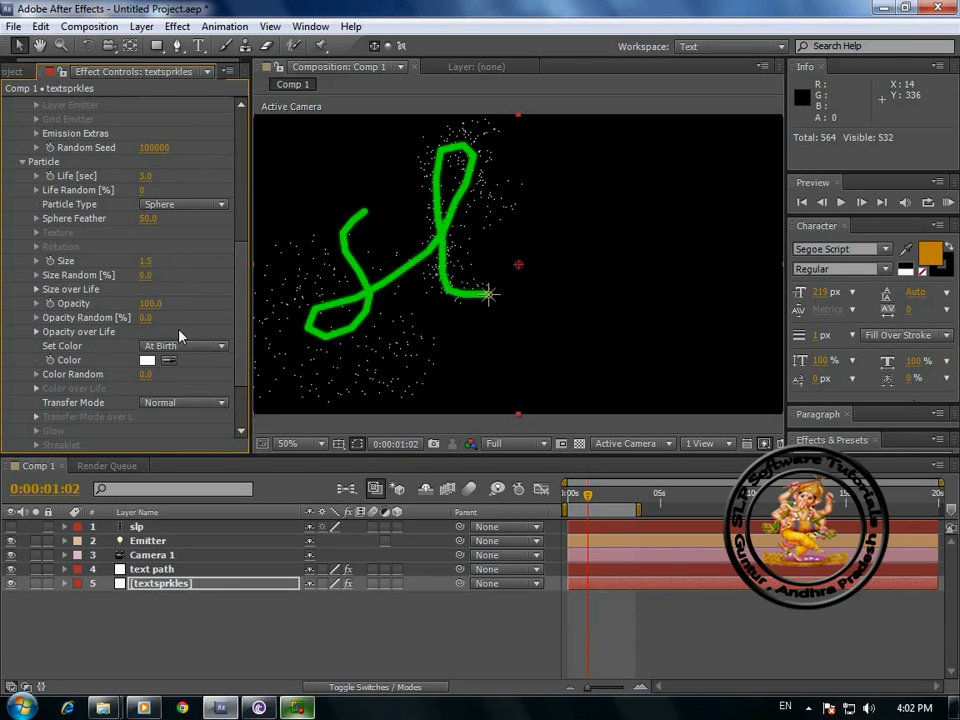
- Turn on Motion Blur in Particular's rendering settings for textsprkles and set its Type to Subframe Sample
{"action": "scroll", "coordinate": [165, 315], "scroll_direction": "down", "scroll_amount": 3}
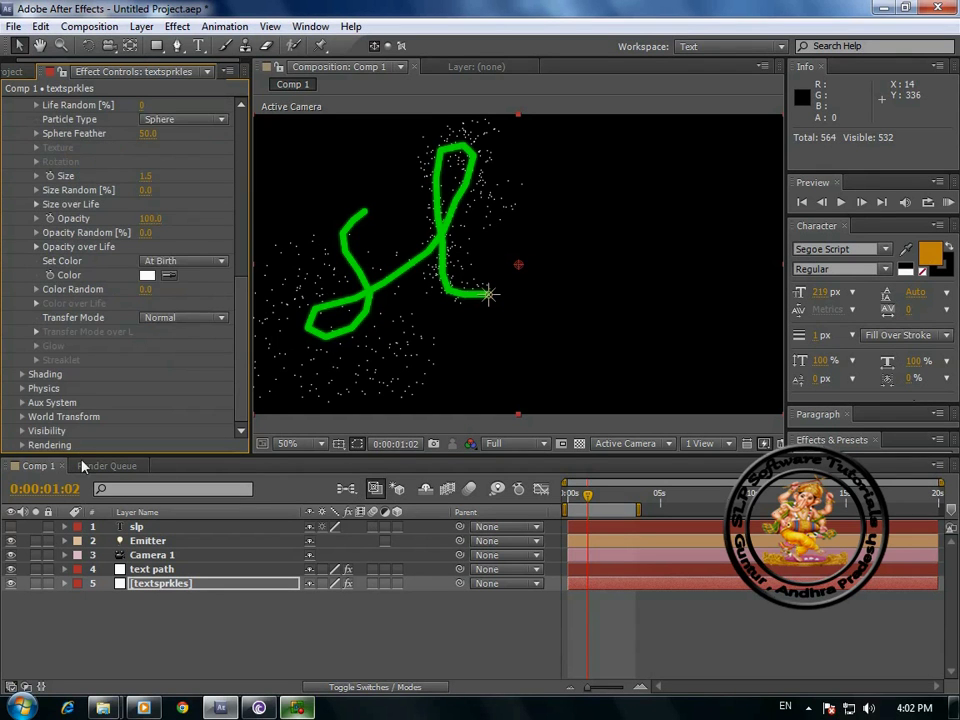
{"action": "left_click", "coordinate": [23, 445]}
{"action": "scroll", "coordinate": [27, 440], "scroll_direction": "down", "scroll_amount": 3}
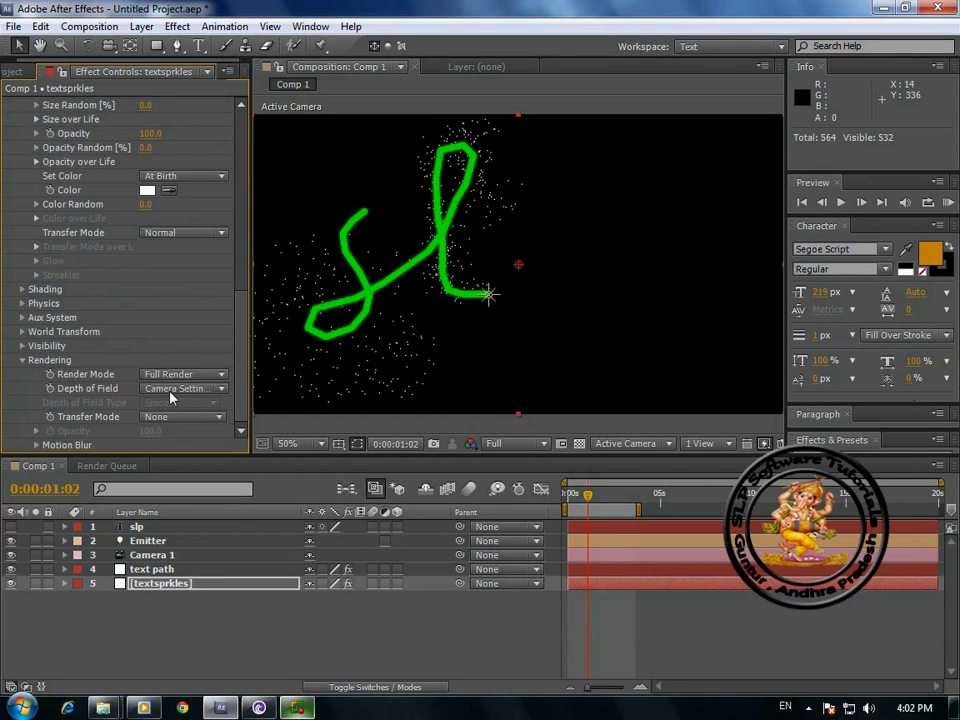
{"action": "left_click", "coordinate": [36, 445]}
{"action": "scroll", "coordinate": [60, 443], "scroll_direction": "down", "scroll_amount": 3}
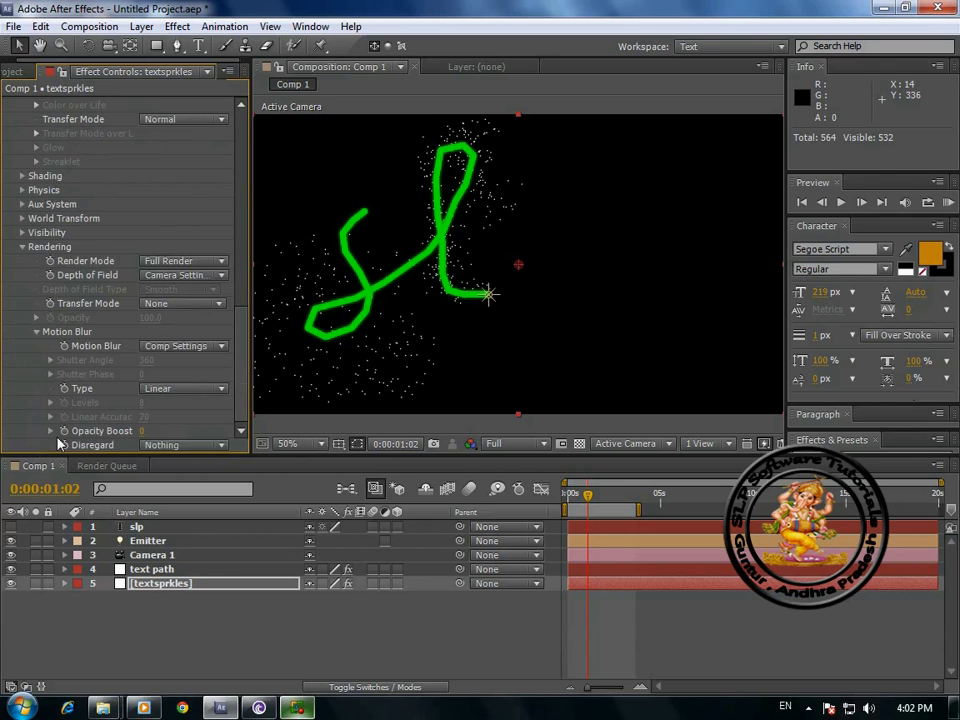
{"action": "left_click", "coordinate": [221, 347]}
{"action": "left_click", "coordinate": [179, 402]}
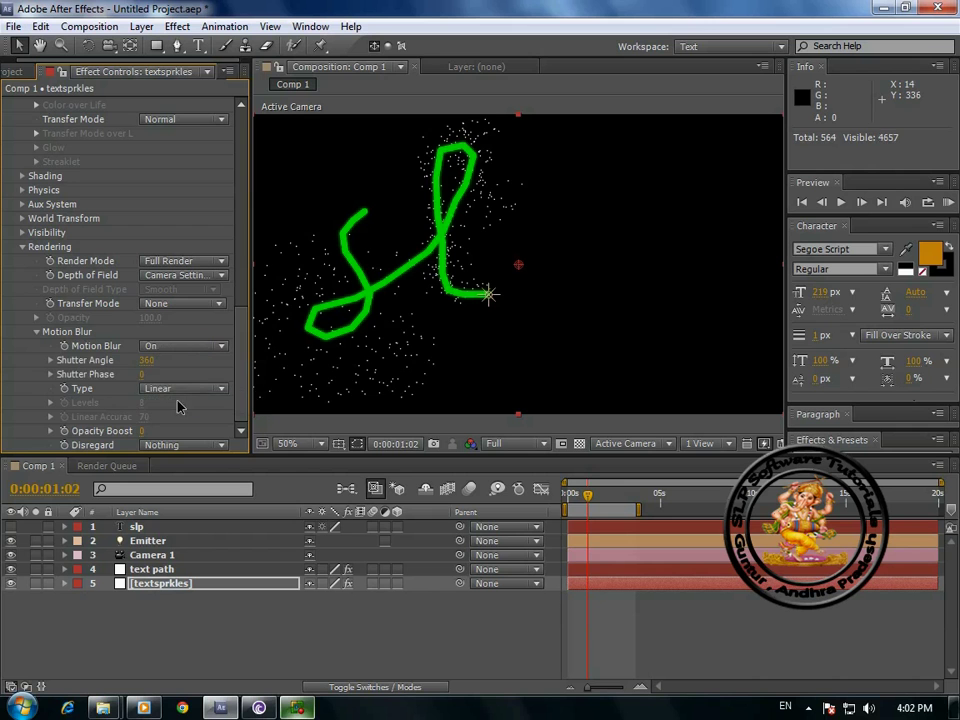
{"action": "left_click", "coordinate": [214, 392]}
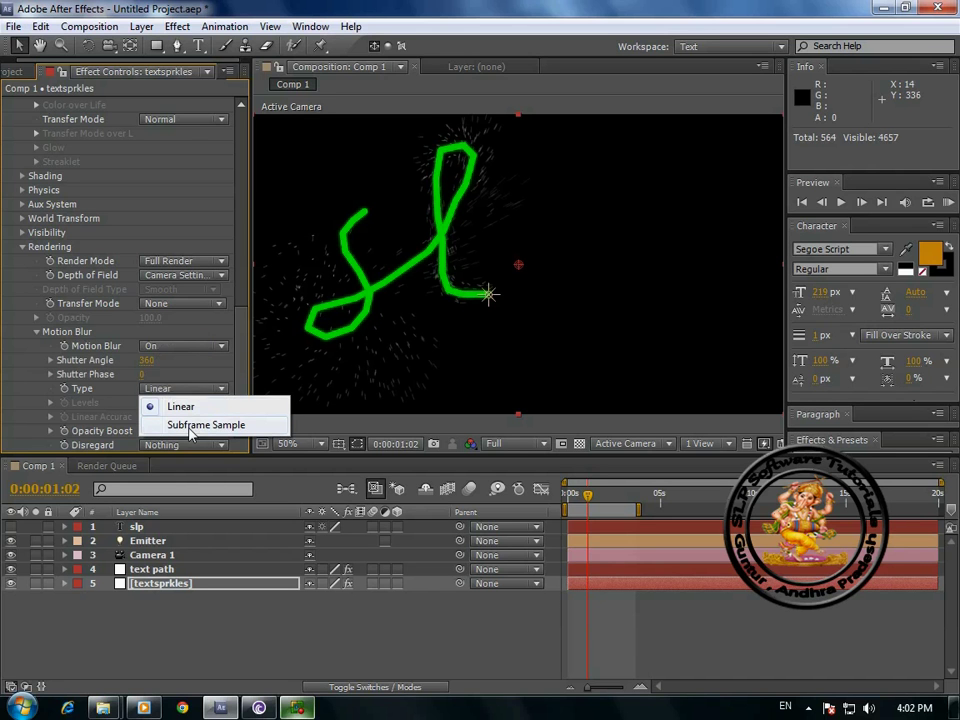
{"action": "left_click", "coordinate": [206, 425]}
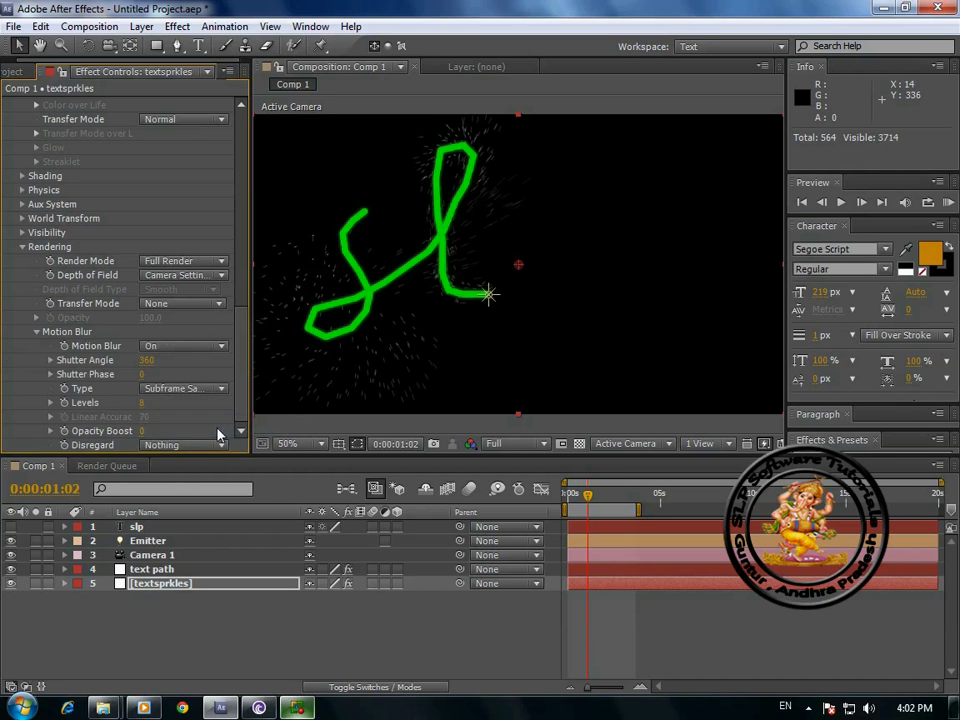
- Set the motion blur Shutter Angle of the textsprkles particles to 700
{"action": "left_click", "coordinate": [147, 369]}
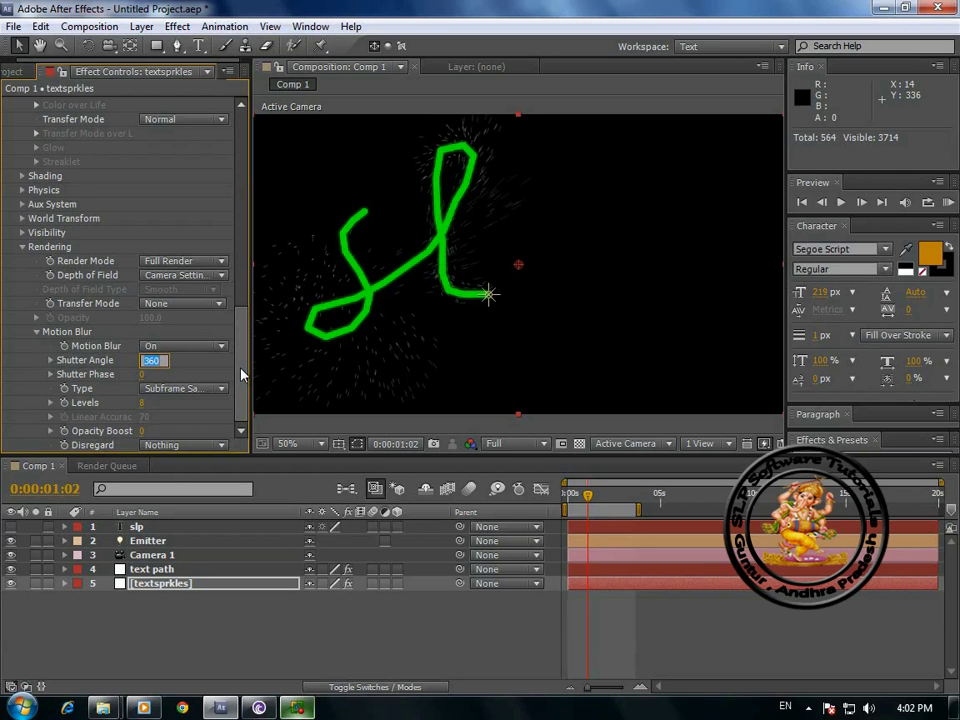
{"action": "type", "text": "500"}
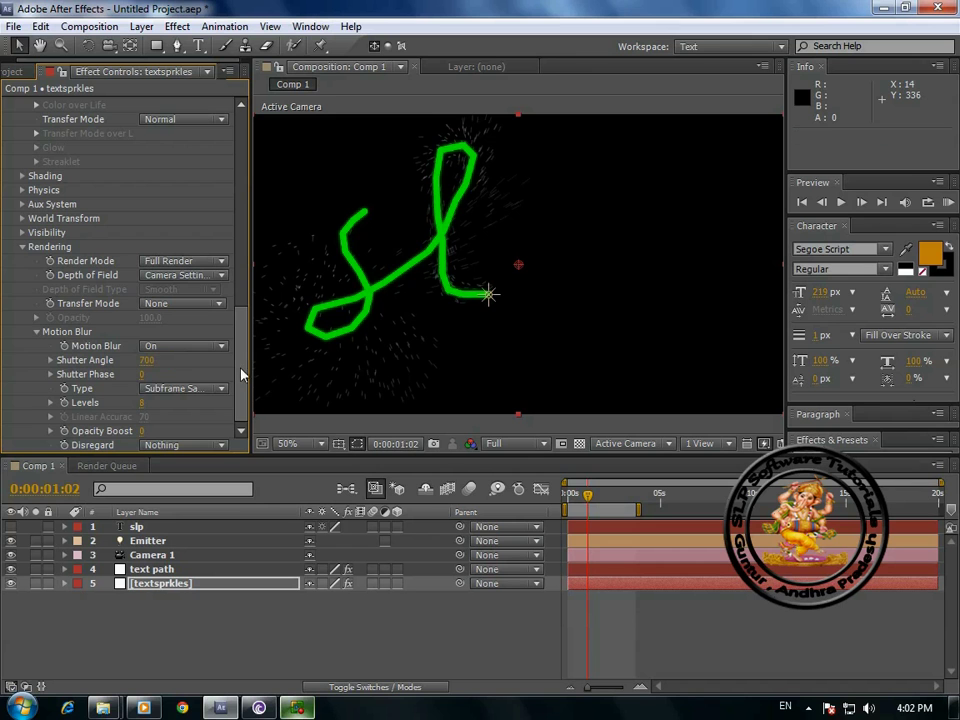
{"action": "key", "text": "Return"}
- Set the motion blur Levels to 50 and the Opacity Boost to 50 for the textsprkles particles
{"action": "left_click", "coordinate": [144, 402]}
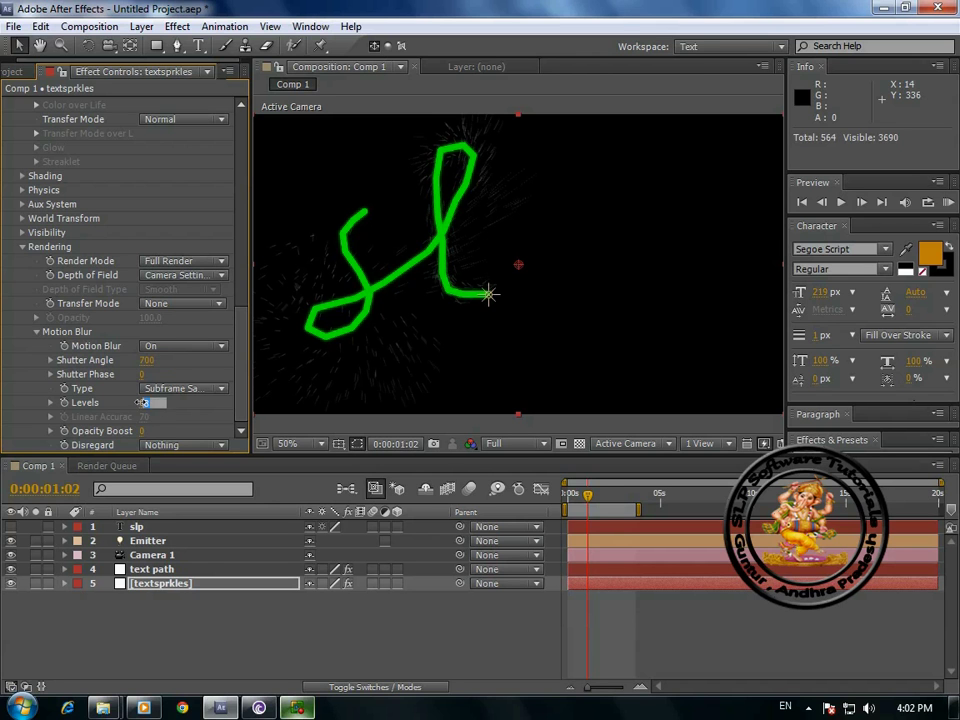
{"action": "type", "text": "50"}
{"action": "key", "text": "Tab"}
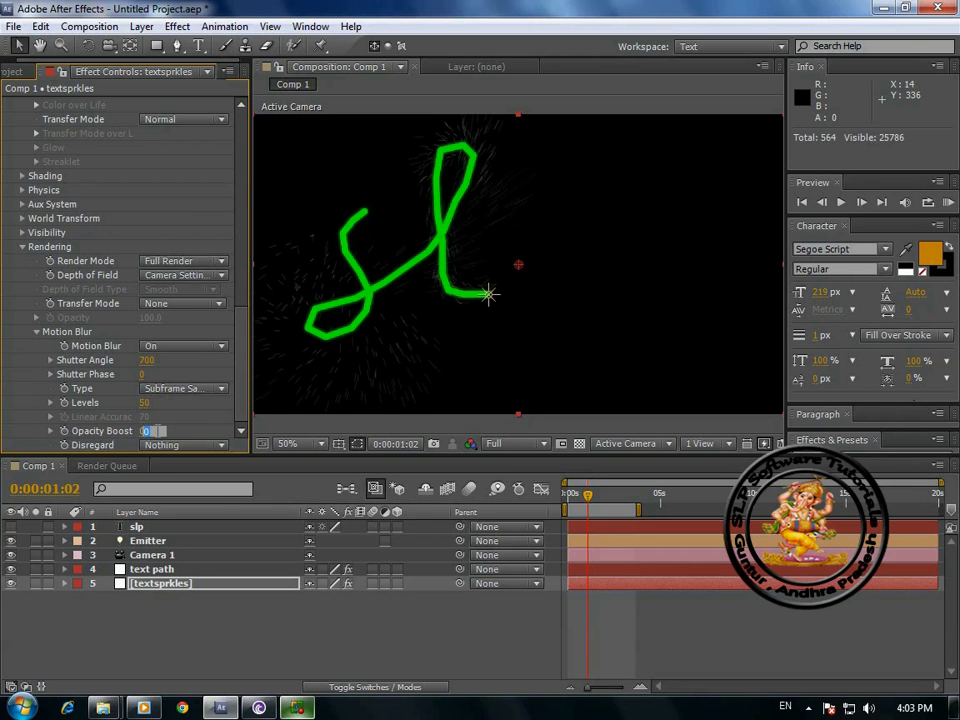
{"action": "type", "text": "50"}
{"action": "key", "text": "Return"}
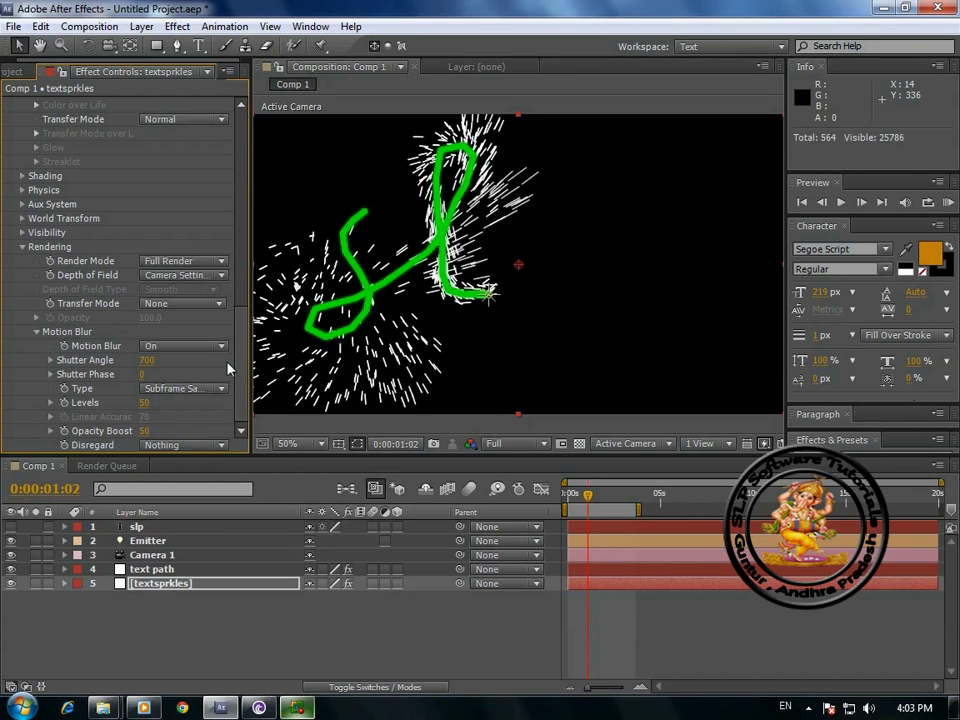
- Set the Gravity in Particular's Physics settings to 600 for the textsprkles layer
{"action": "left_click_drag", "start_coordinate": [242, 343], "coordinate": [252, 285]}
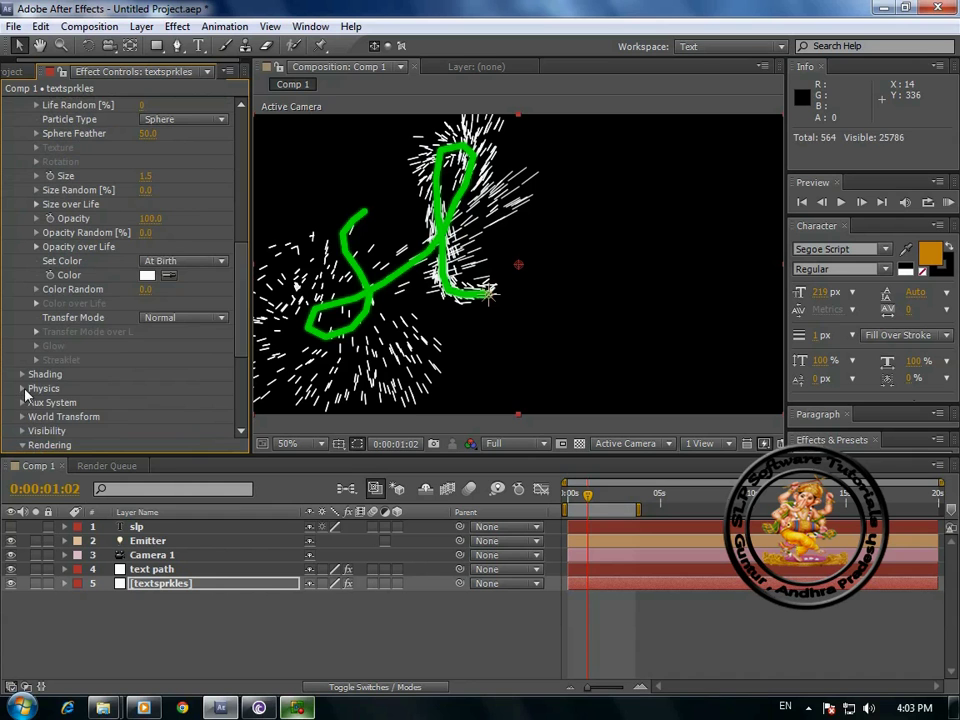
{"action": "left_click", "coordinate": [23, 388]}
{"action": "left_click", "coordinate": [147, 402]}
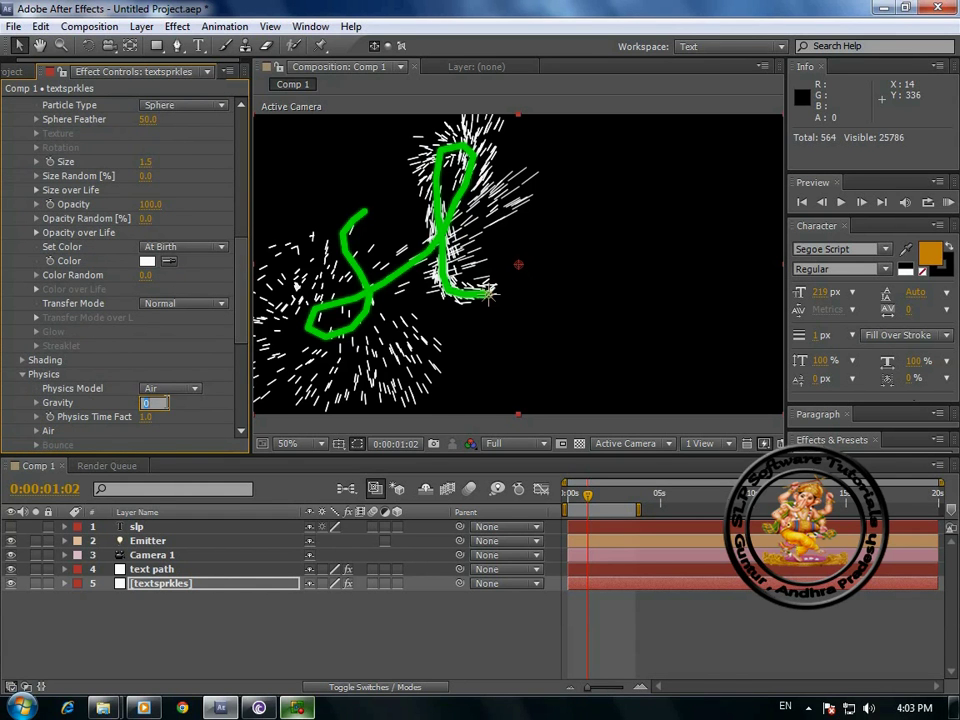
{"action": "type", "text": "600"}
{"action": "key", "text": "Return"}
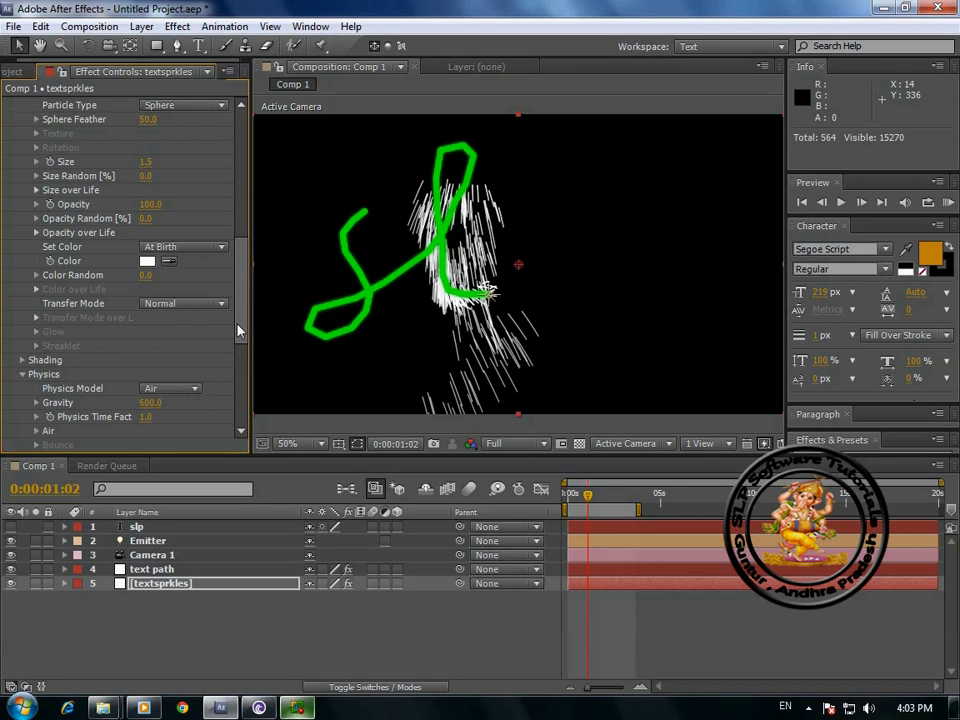
- Set the emitter Velocity of the textsprkles particles to 300
{"action": "left_click_drag", "start_coordinate": [240, 330], "coordinate": [242, 186]}
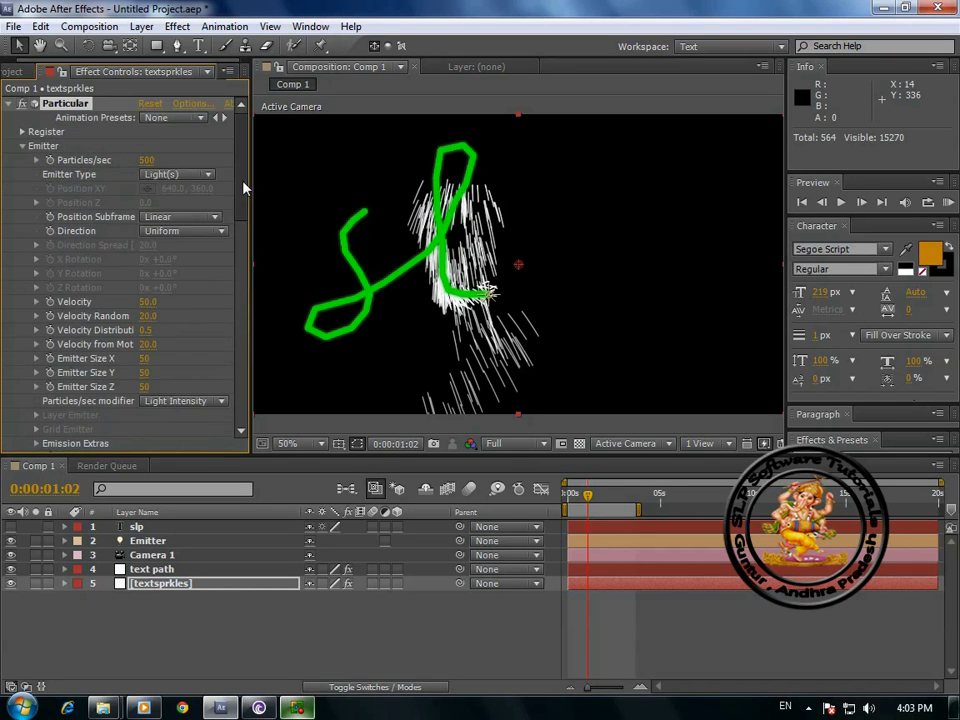
{"action": "left_click", "coordinate": [149, 303]}
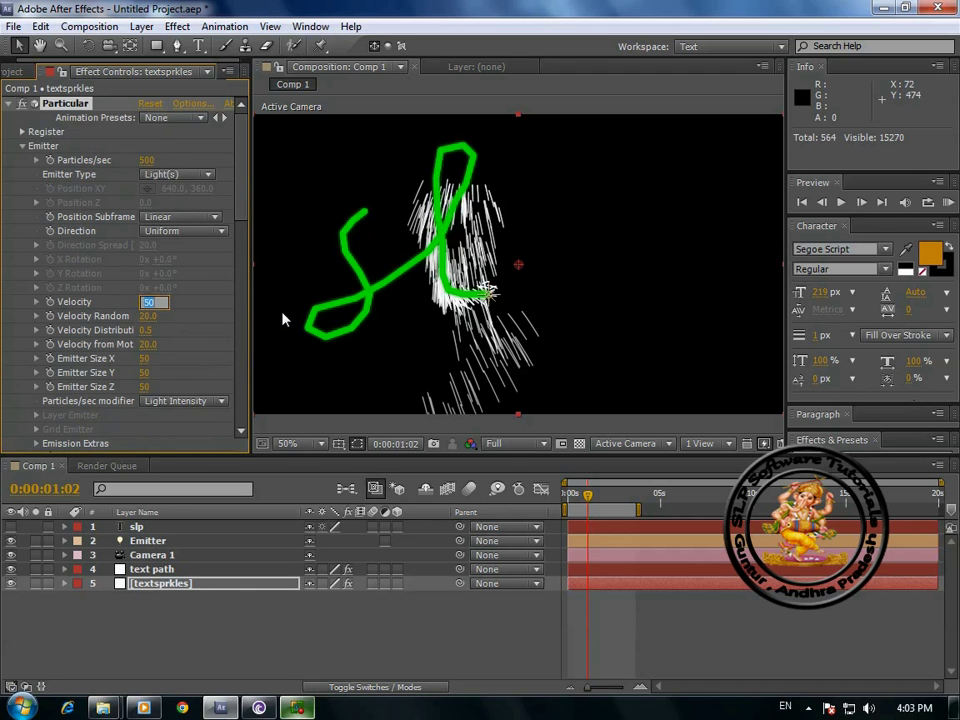
{"action": "type", "text": "300"}
{"action": "key", "text": "Return"}
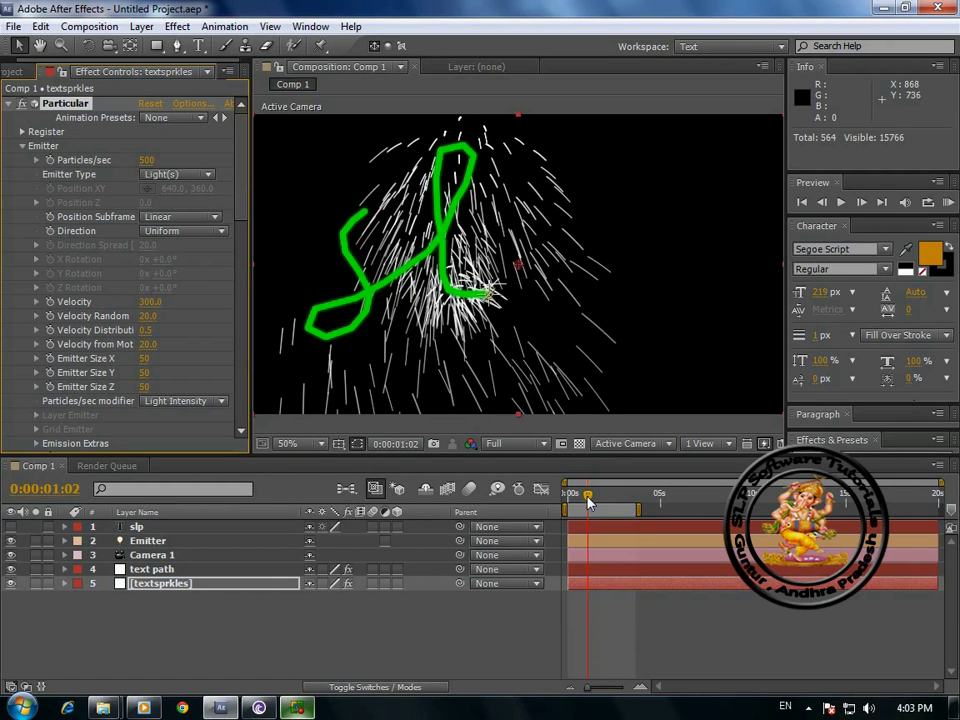
- Try emitter Particles/sec values of 2000, 200 and 500 for textsprkles with the current time at 0:00:00:19
{"action": "mouse_move", "coordinate": [588, 502]}
{"action": "left_mouse_down"}
{"action": "mouse_move", "coordinate": [572, 505]}
{"action": "mouse_move", "coordinate": [583, 508]}
{"action": "left_mouse_up"}
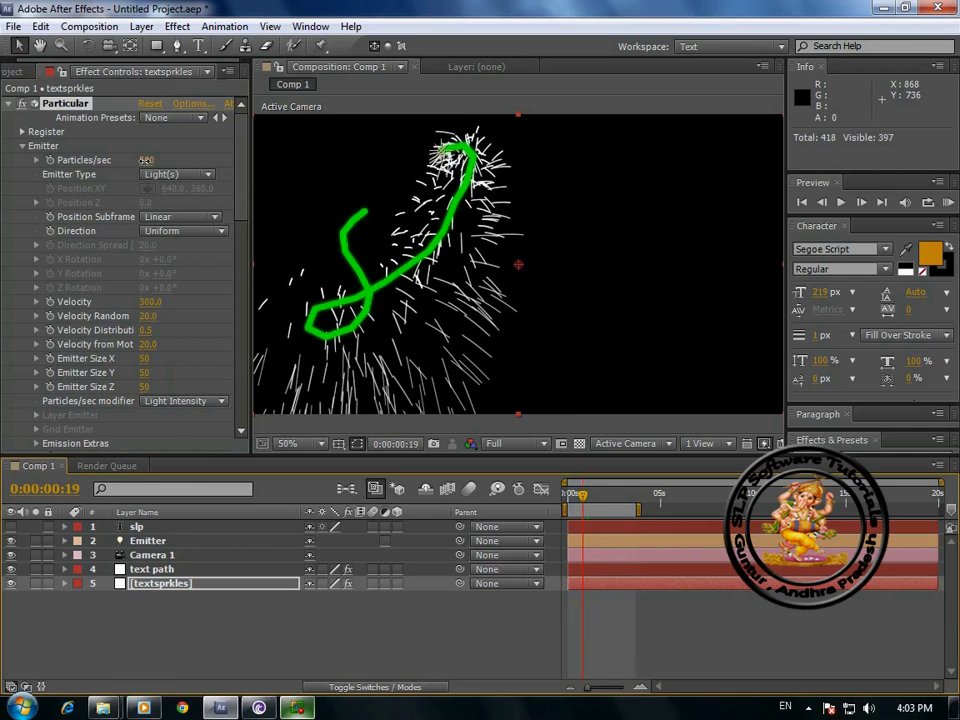
{"action": "left_click", "coordinate": [147, 160]}
{"action": "type", "text": "2000"}
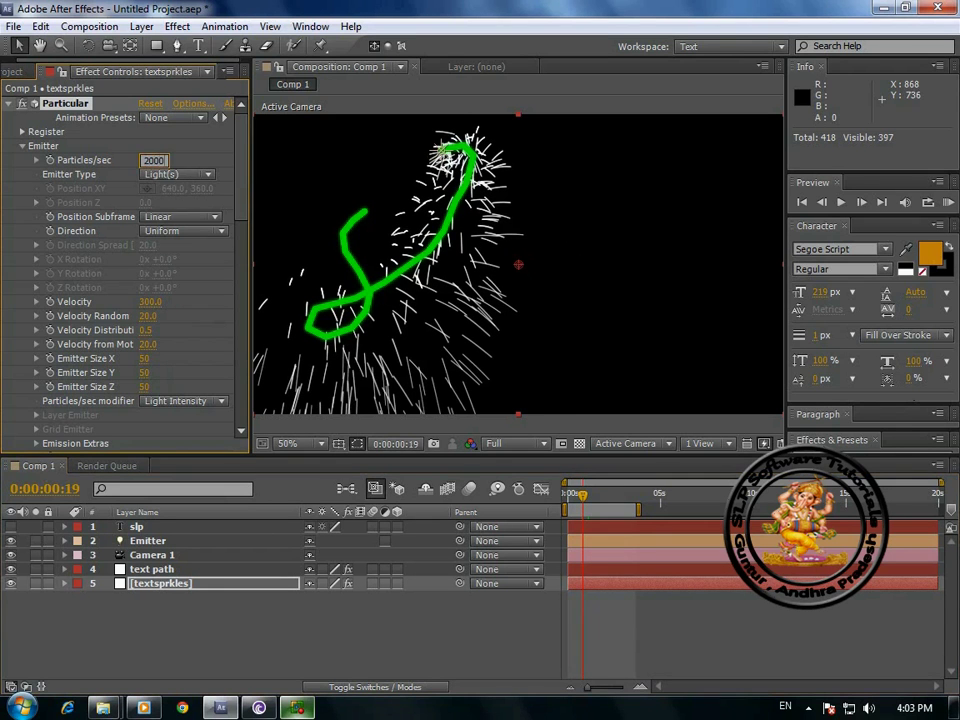
{"action": "key", "text": "Return"}
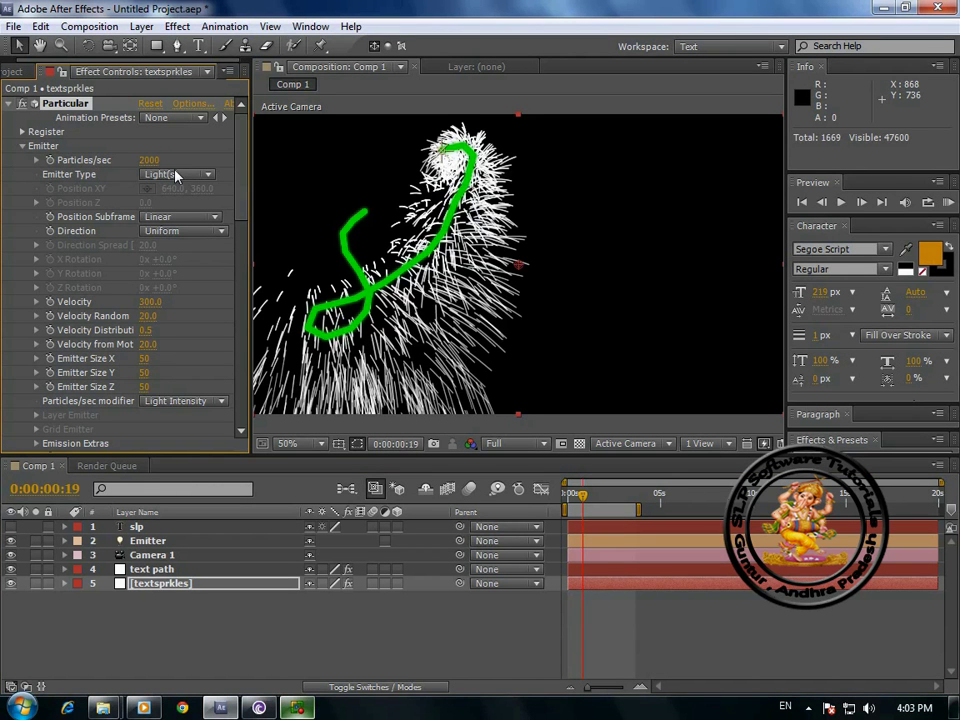
{"action": "left_click", "coordinate": [150, 160]}
{"action": "type", "text": "200"}
{"action": "key", "text": "Return"}
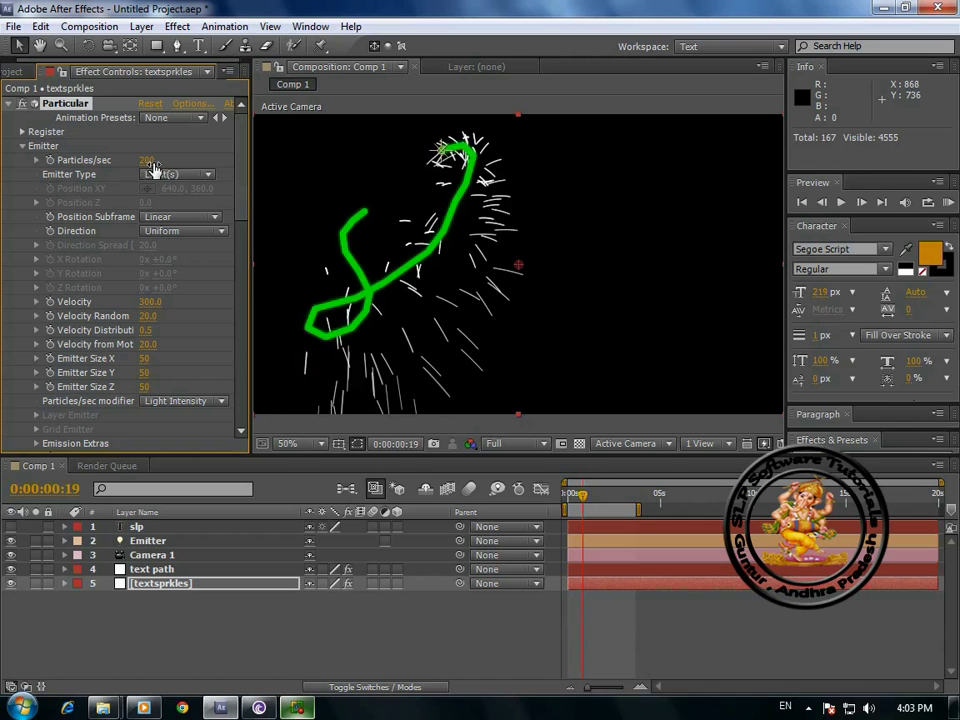
{"action": "left_click", "coordinate": [148, 160]}
{"action": "type", "text": "500"}
{"action": "key", "text": "Return"}
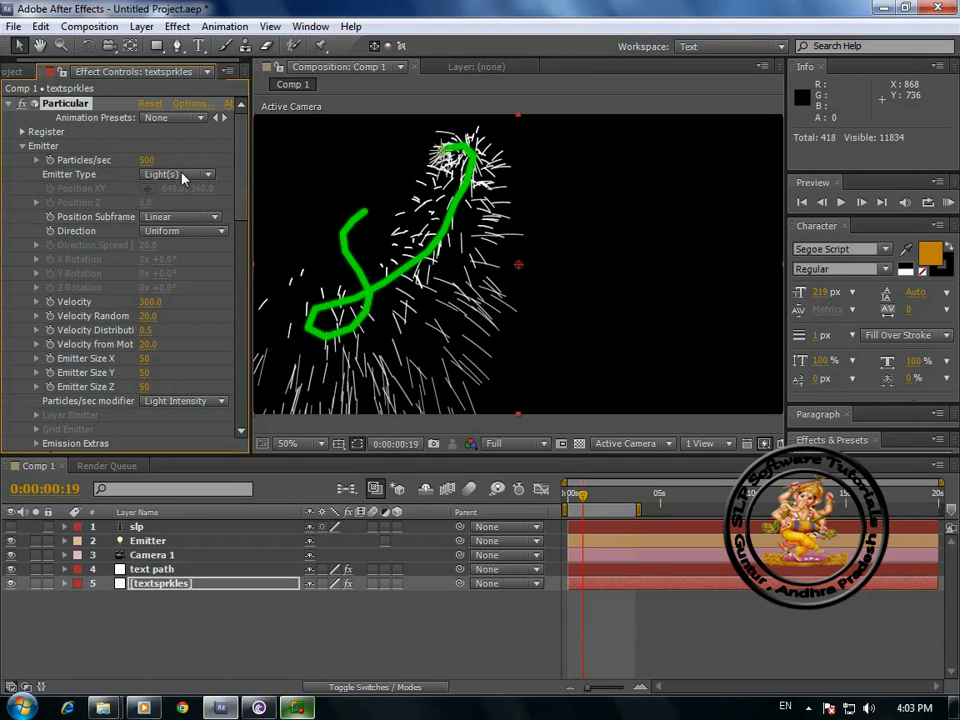
- Try an emitter Velocity of 0 for the textsprkles particles and settle on 470
{"action": "left_click", "coordinate": [150, 302]}
{"action": "key", "text": "Return"}
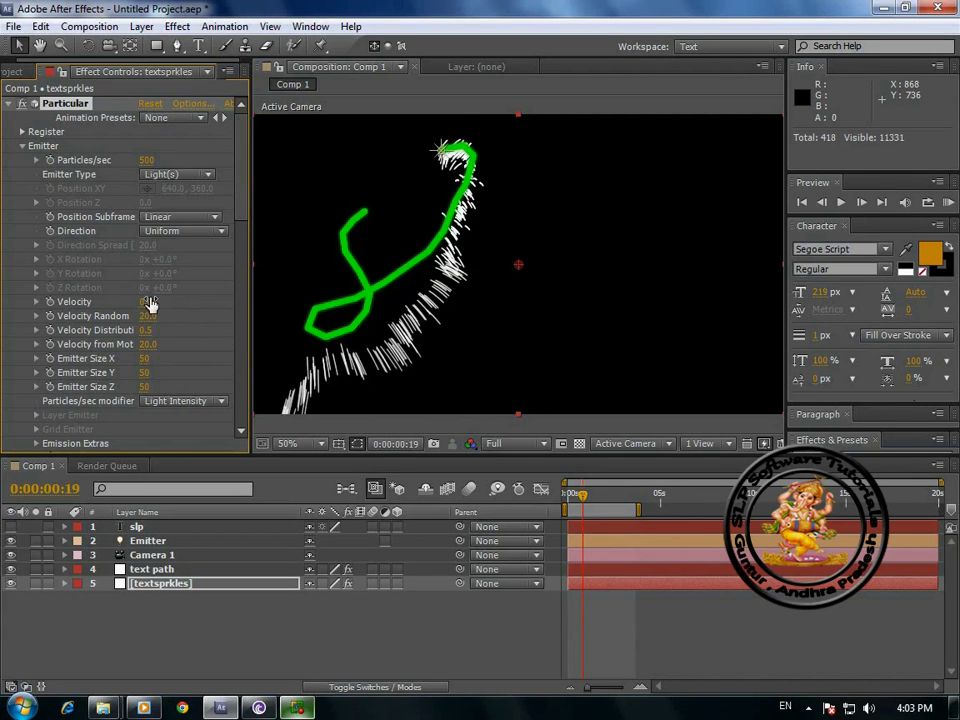
{"action": "mouse_move", "coordinate": [148, 302]}
{"action": "left_mouse_down"}
{"action": "mouse_move", "coordinate": [236, 305]}
{"action": "mouse_move", "coordinate": [197, 316]}
{"action": "left_mouse_up"}
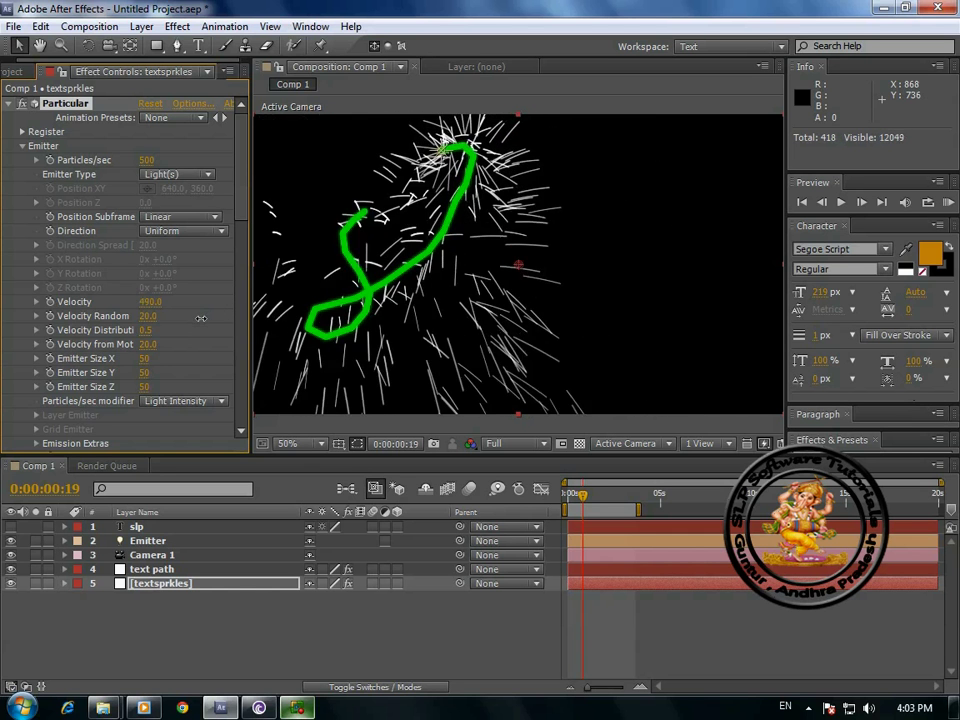
- Solo the textsprkles layer, and at 0:00:00:02 set its emitter Particles/sec to 9000
{"action": "left_click", "coordinate": [35, 583]}
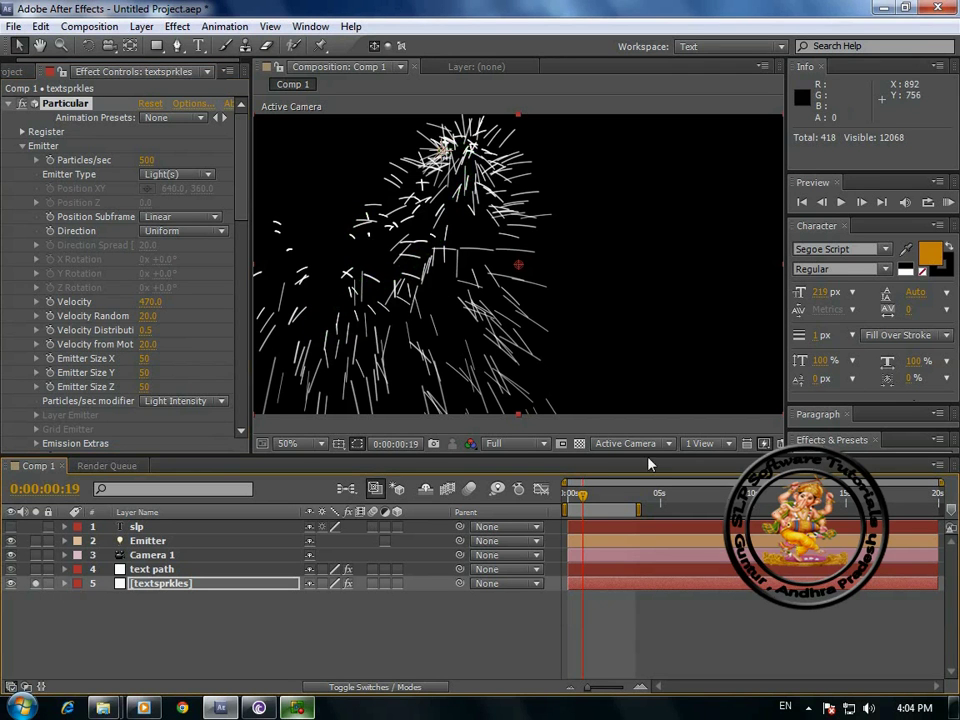
{"action": "left_click_drag", "start_coordinate": [579, 496], "coordinate": [568, 508]}
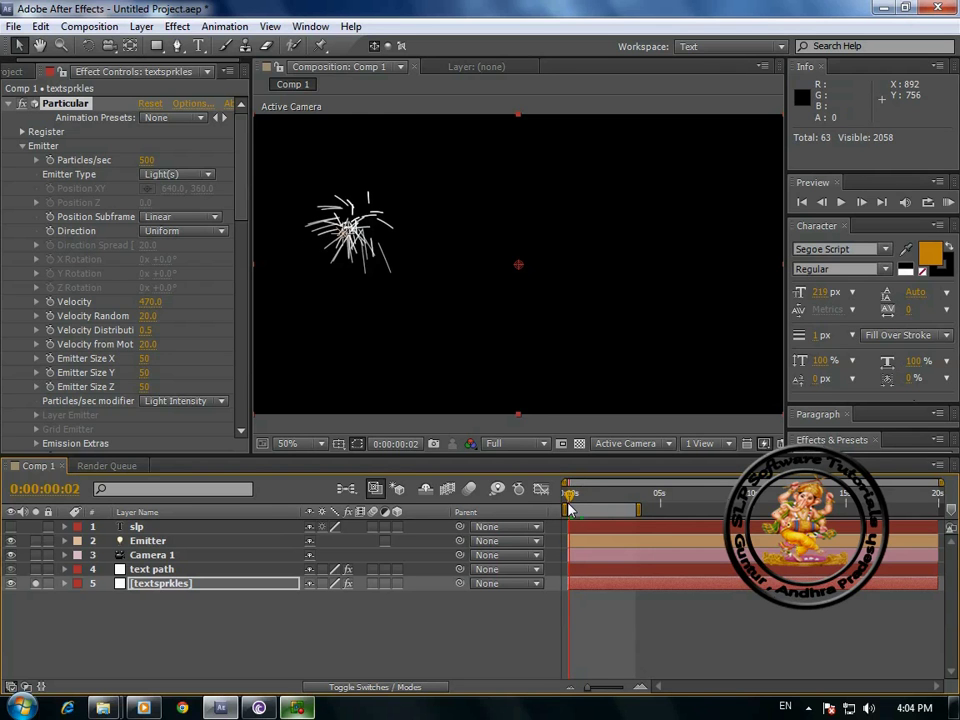
{"action": "left_click", "coordinate": [148, 160]}
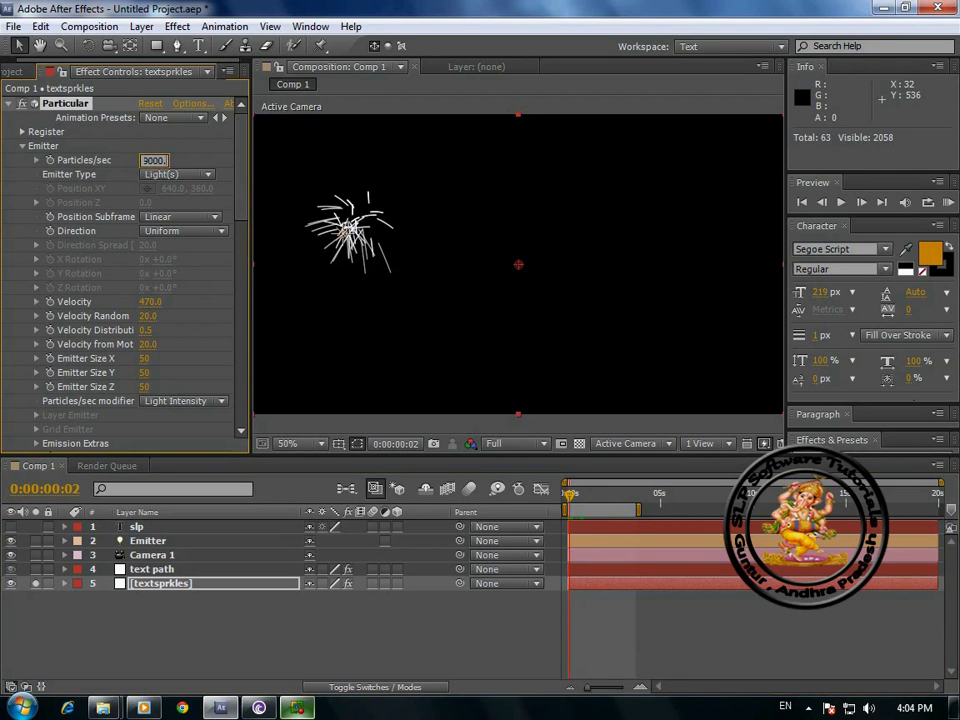
{"action": "key", "text": "Return"}
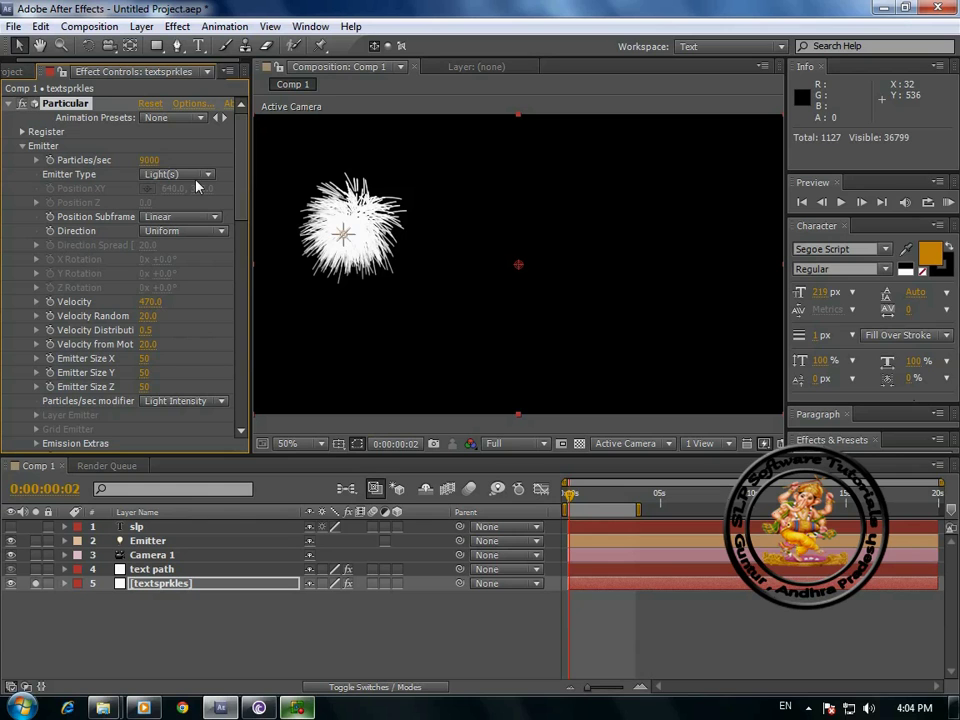